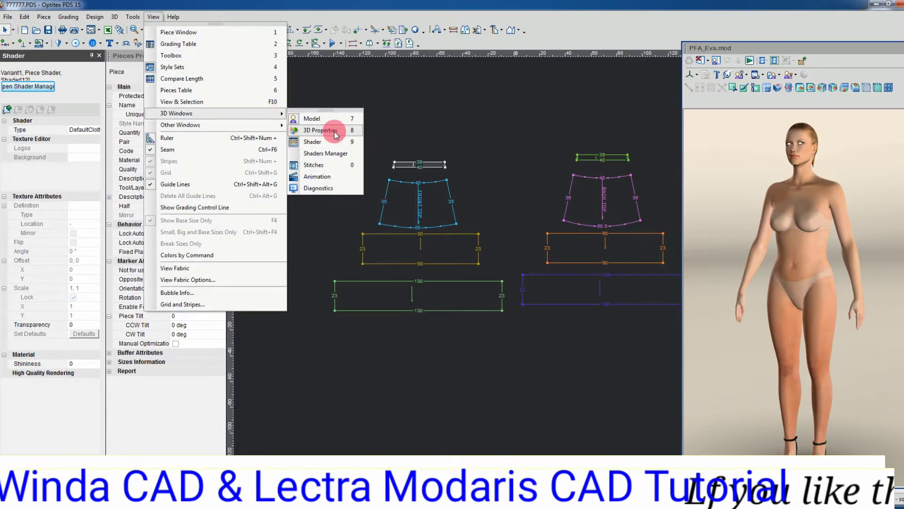
- Open the 3D Properties window and close the Shader window
left_click(332, 129)
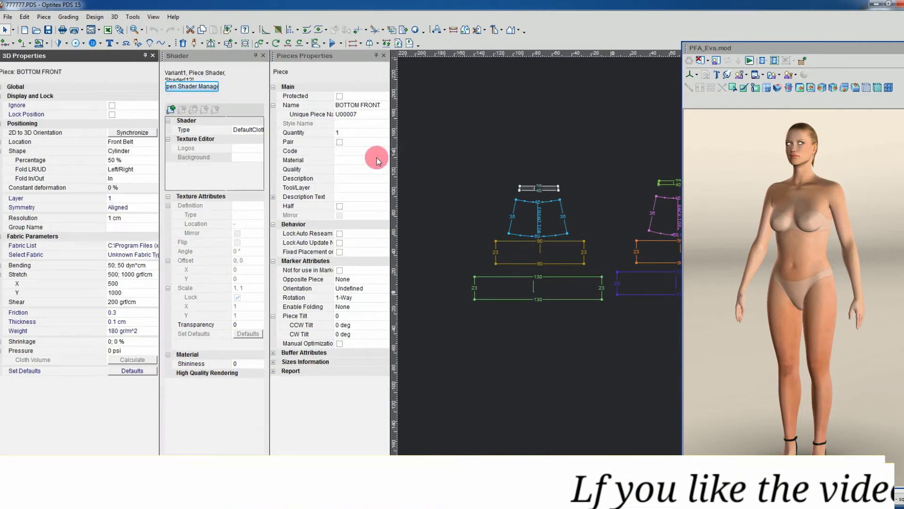
left_click(263, 56)
left_click(484, 233)
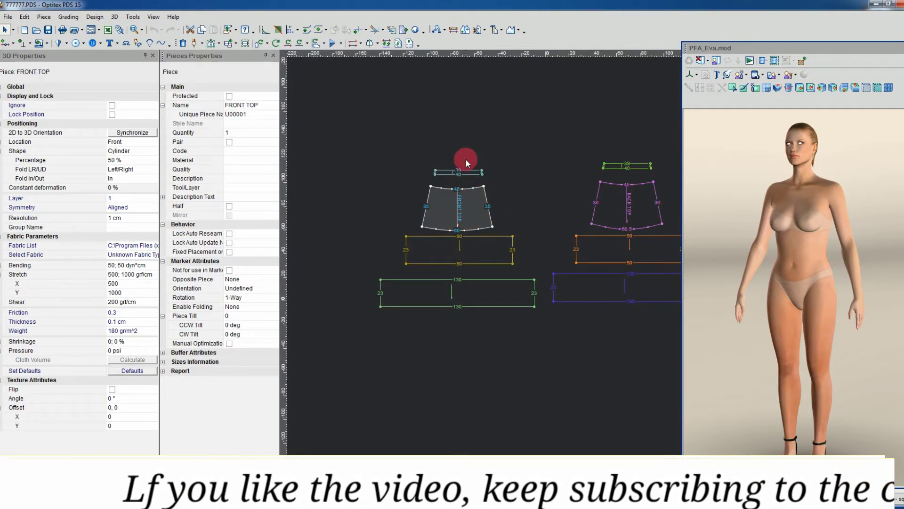
- Move the BOTTOM FRONT piece farther above FRONT TOP and set its 3D location to Front Belt with a Cylinder shape
left_click_drag(461, 173, 467, 148)
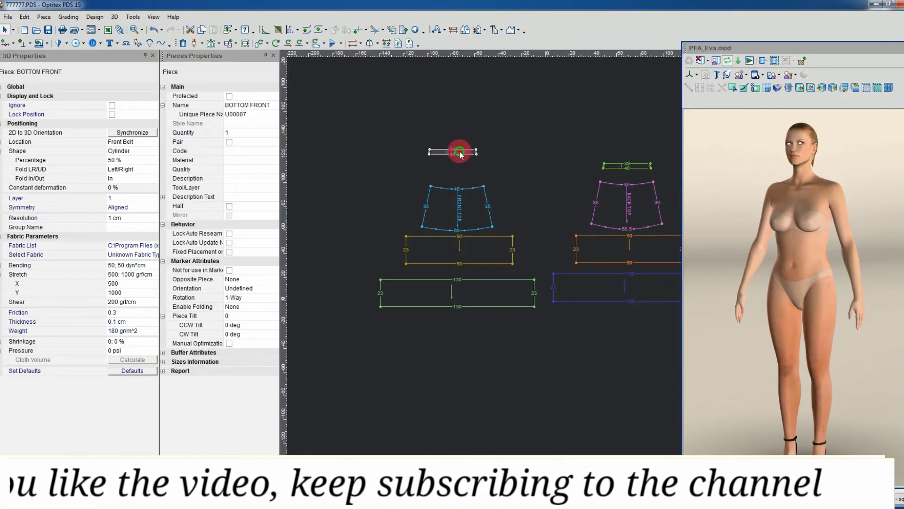
left_click(148, 142)
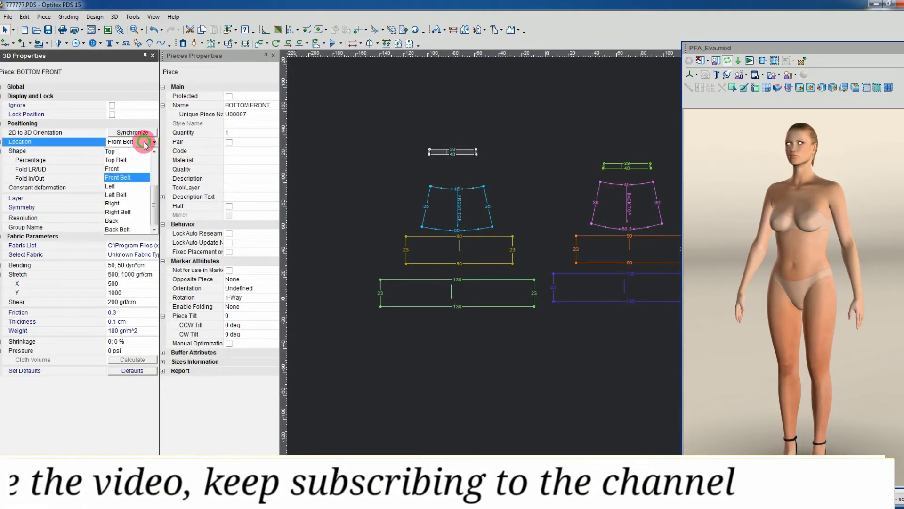
left_click(122, 178)
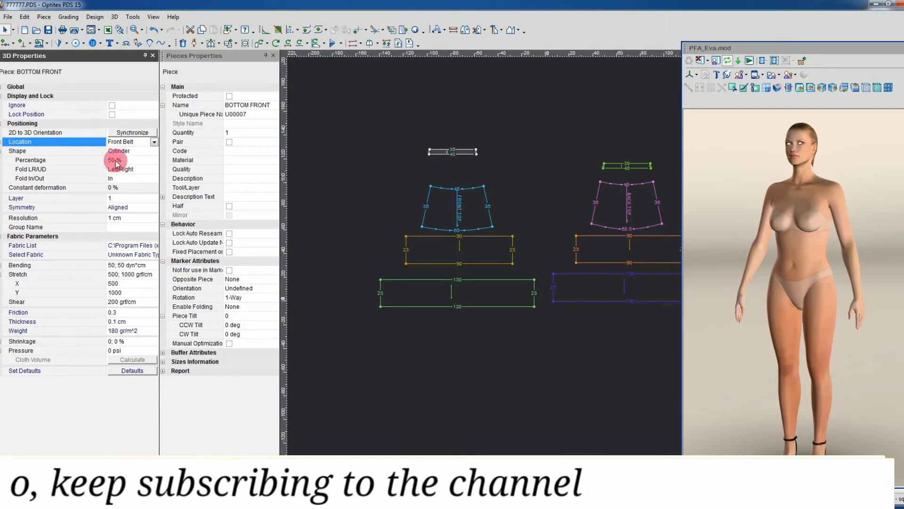
left_click(131, 150)
left_click(119, 178)
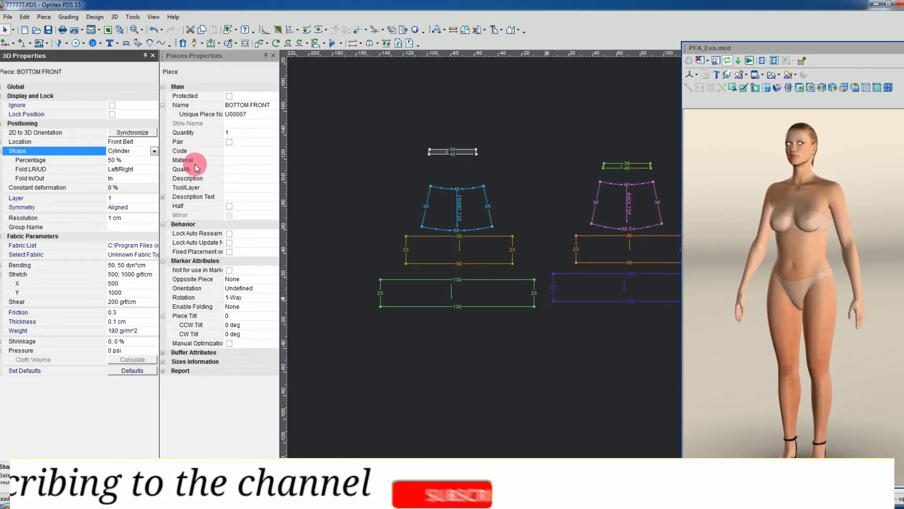
- Set the FRONT TOP piece's 3D location to Front and its shape to Cylinder
left_click(441, 209)
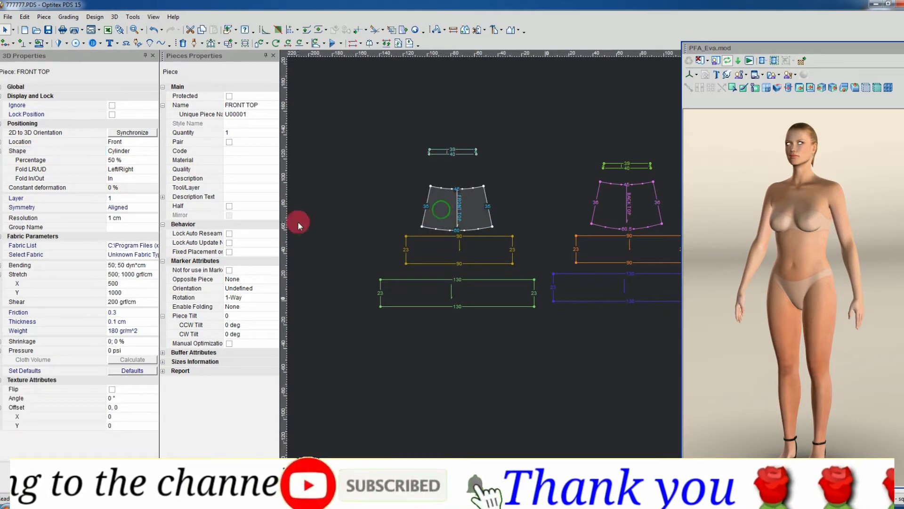
left_click(134, 143)
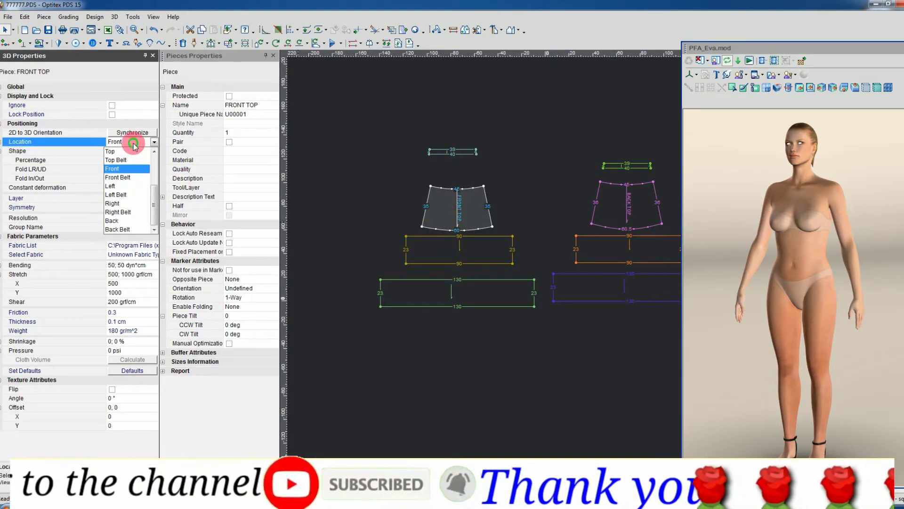
left_click(113, 168)
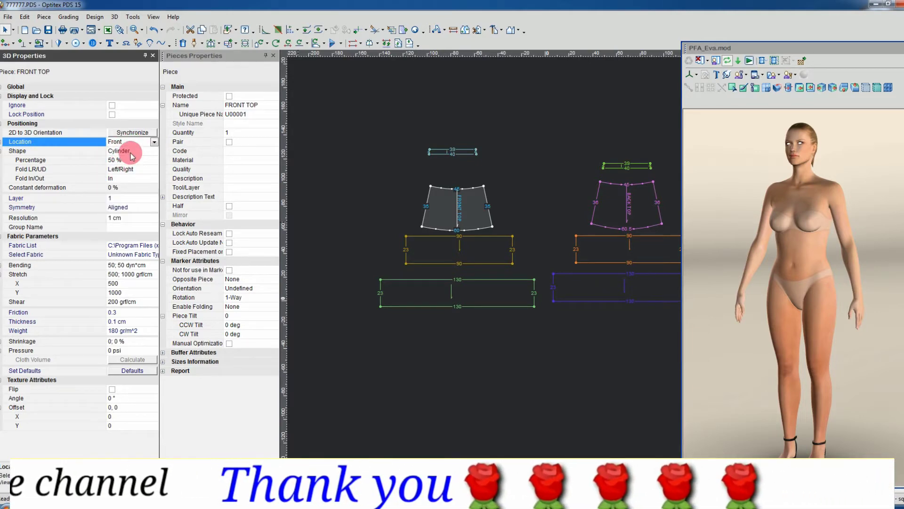
left_click(131, 152)
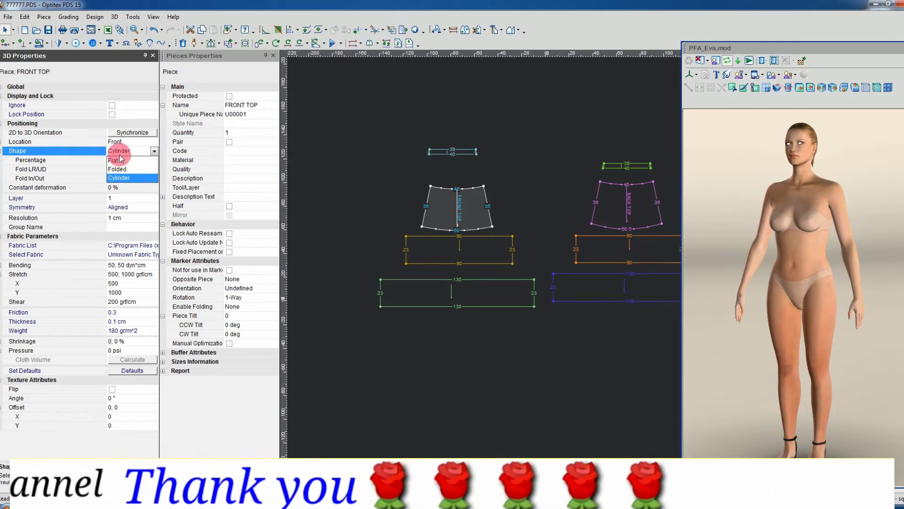
left_click(123, 178)
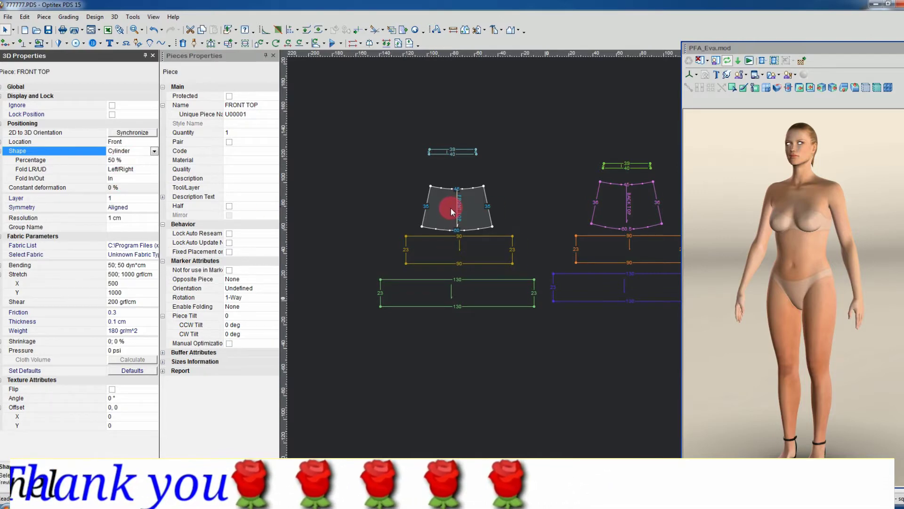
- Set the FRONT 2 AND PART piece's 3D location to Front and its shape to Cylinder
left_click(443, 246)
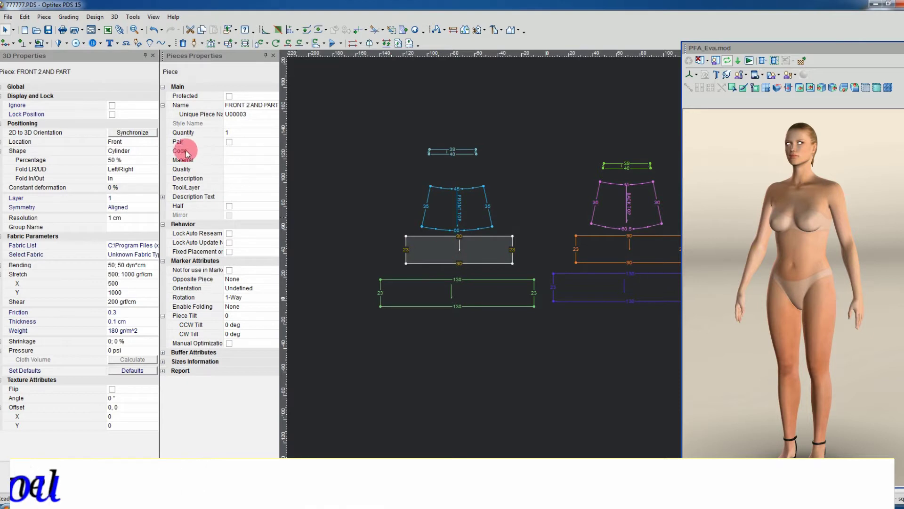
left_click(145, 143)
left_click(127, 169)
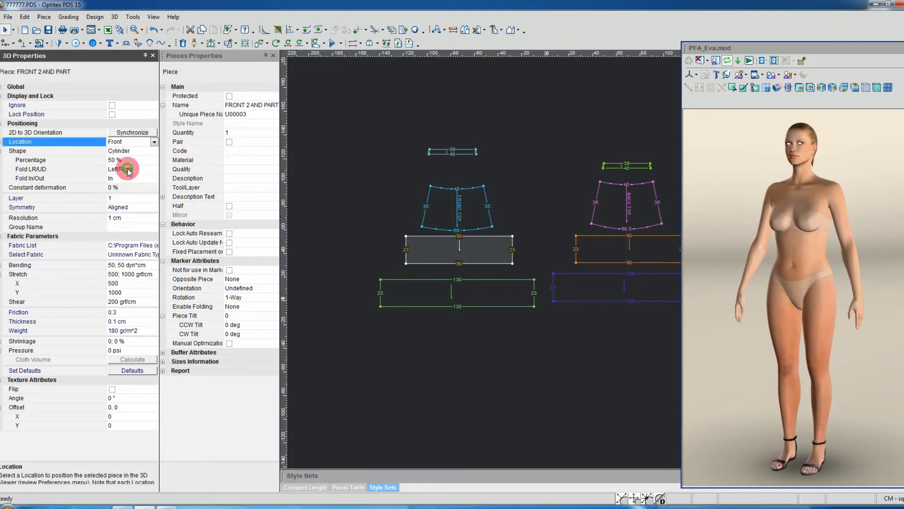
left_click(130, 151)
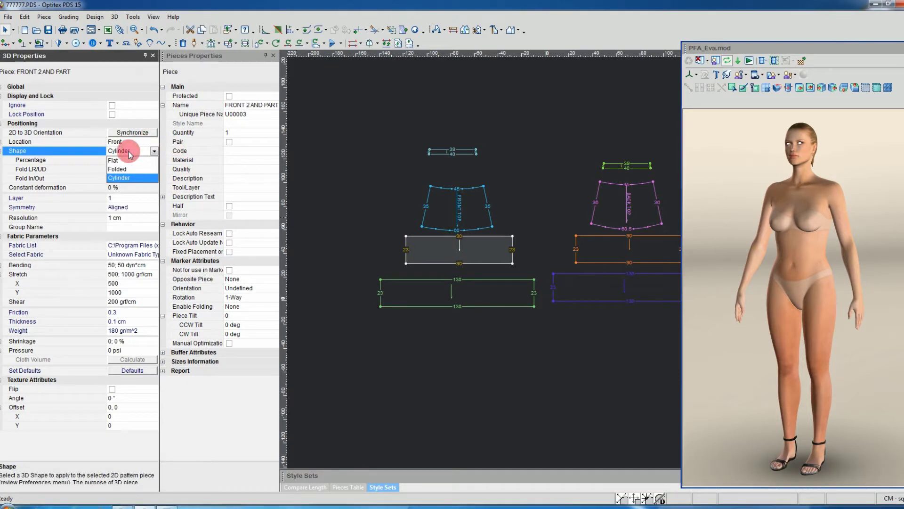
left_click(130, 179)
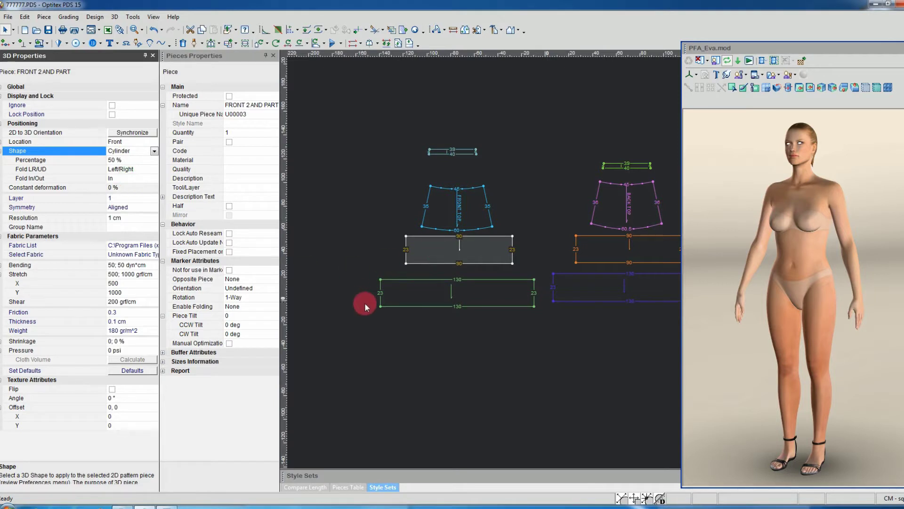
- Choose Front as the 3D location of the FRONT 3AND PART piece
left_click(405, 298)
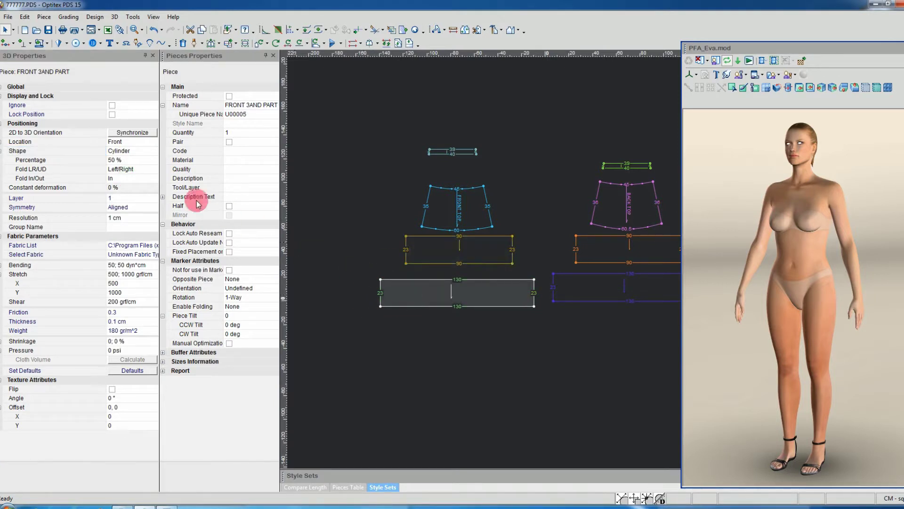
left_click(137, 142)
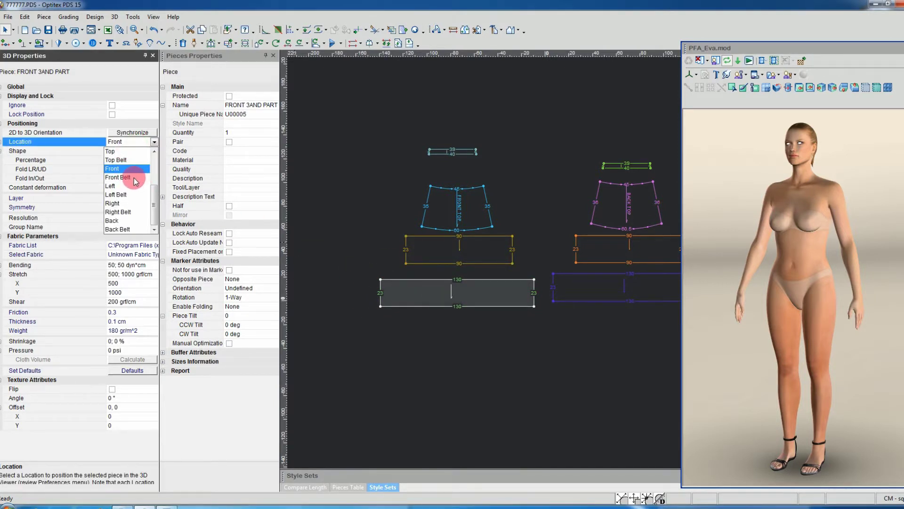
left_click(414, 283)
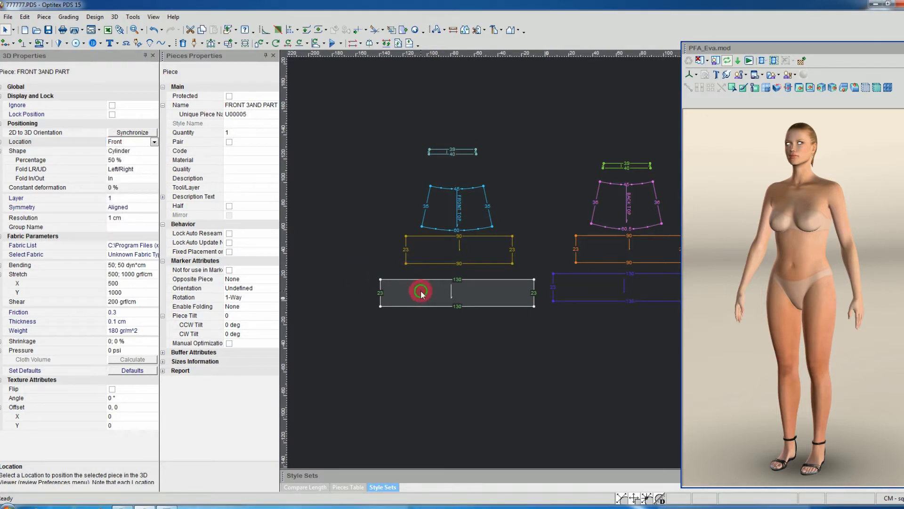
- Set the BACK TOP piece's 3D location to Back and its shape to Cylinder
left_click(627, 203)
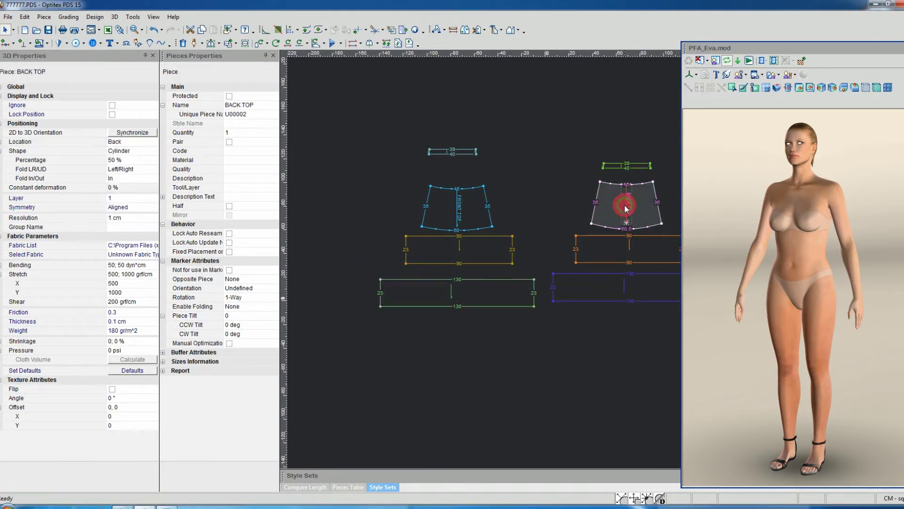
left_click(132, 141)
left_click(127, 222)
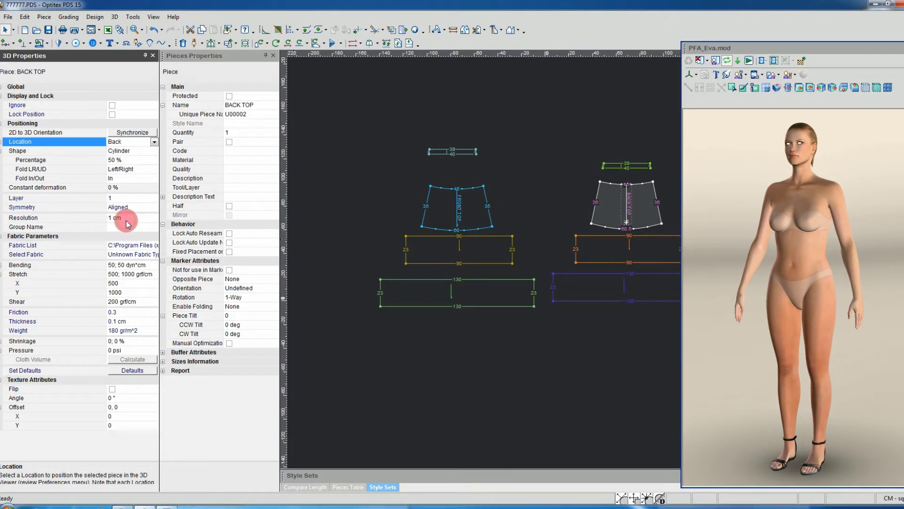
left_click(121, 150)
left_click(128, 178)
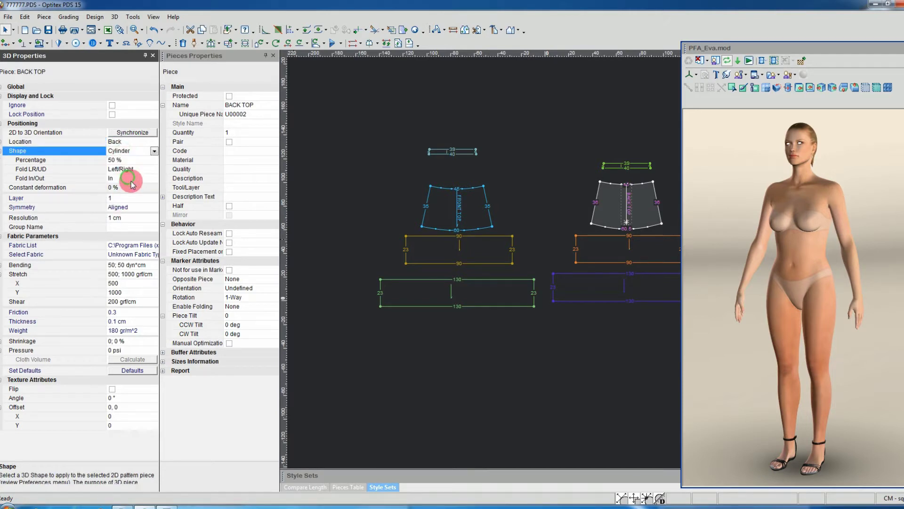
left_click(609, 210)
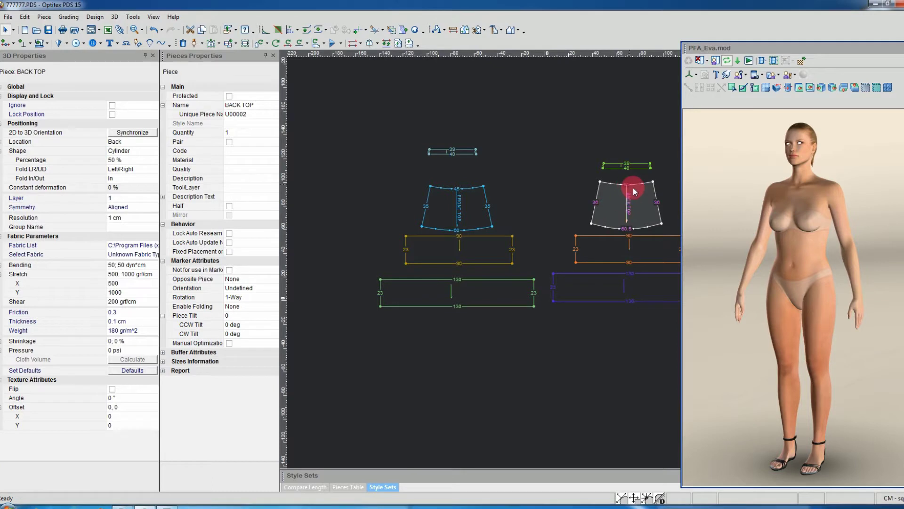
- Choose Back as the 3D location of the BACK 2 AND PART piece
scroll(603, 264, "down", 2)
scroll(605, 264, "up", 3)
left_click(557, 272)
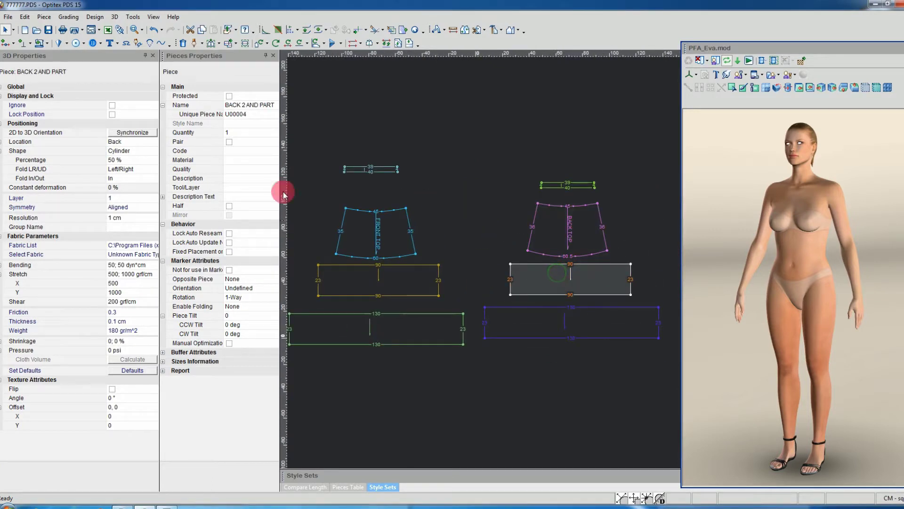
left_click(122, 142)
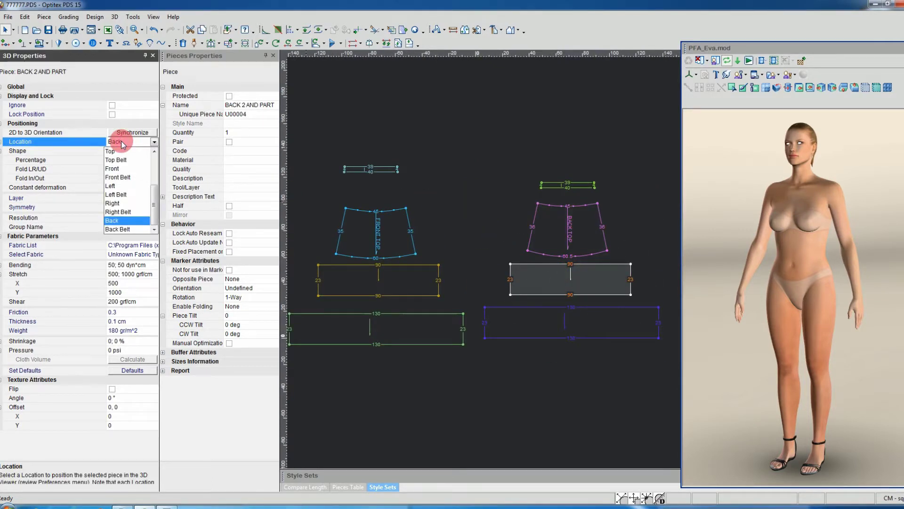
left_click(122, 143)
- Set the 3D location of the BACK FRONT 3AND PART piece to Back
left_click(529, 321)
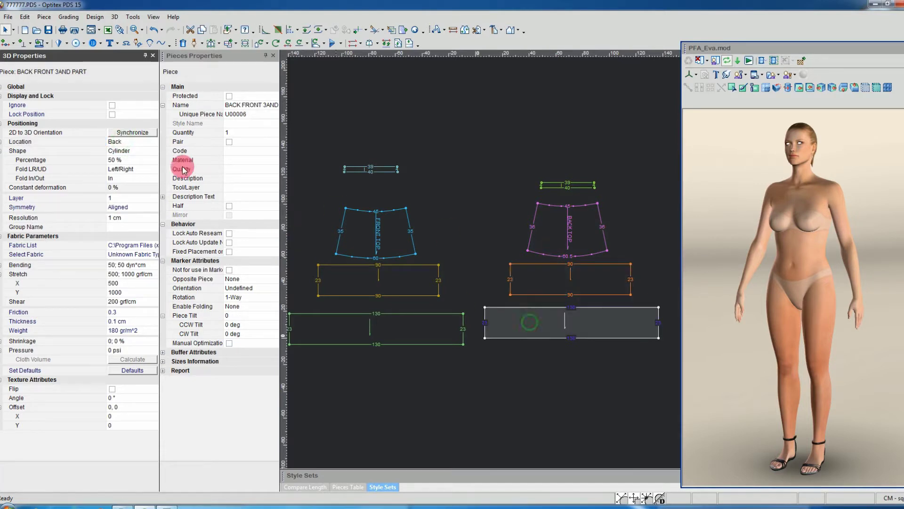
left_click(154, 141)
left_click(120, 222)
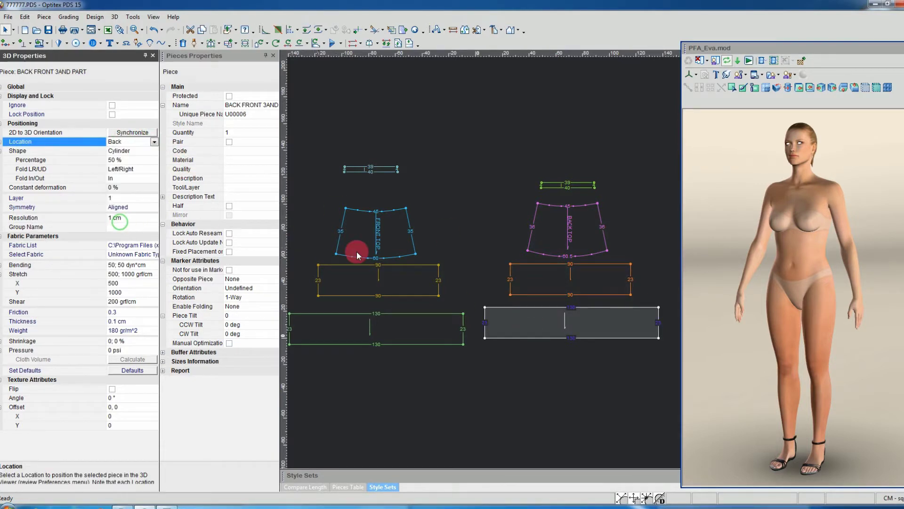
- Set the 3D location of the BACK BOTTOM piece to Back Belt
left_click(543, 189)
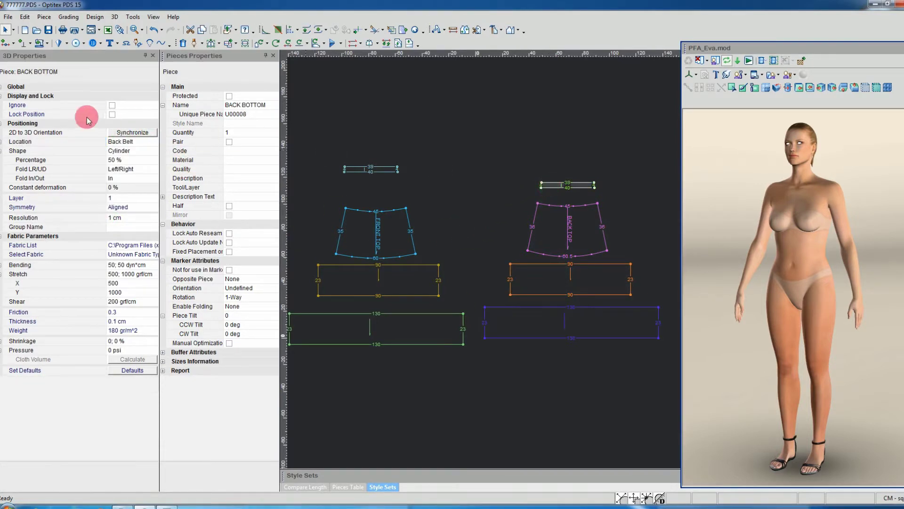
left_click(136, 147)
left_click(121, 222)
- Move the model window slightly higher and place the cloth pieces around the 3D model
left_click(759, 250)
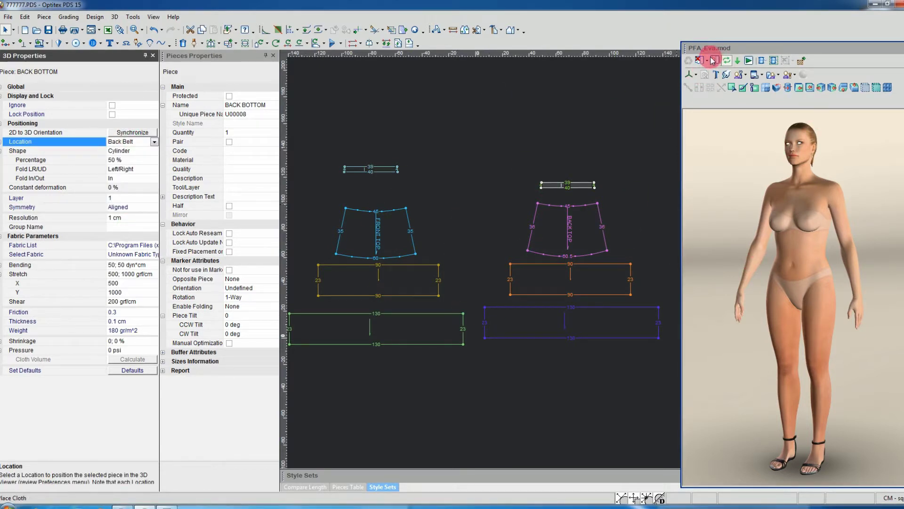
left_click_drag(719, 56, 720, 36)
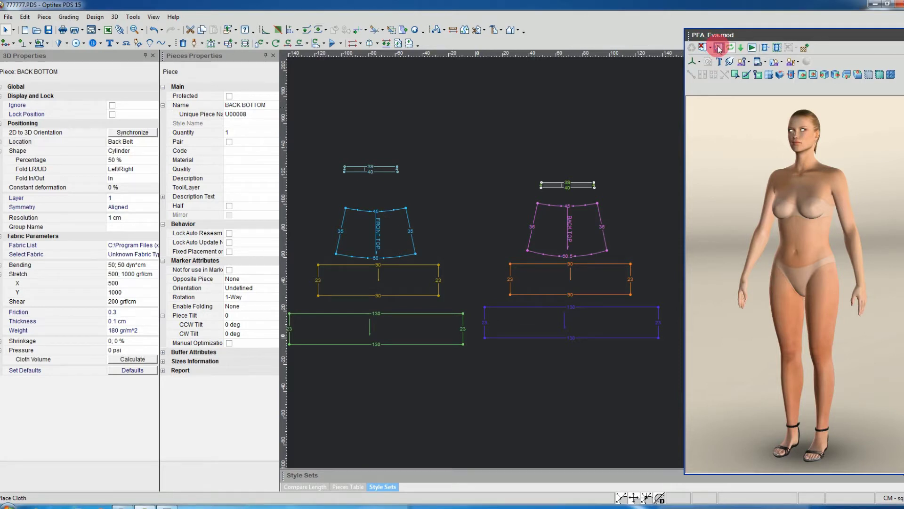
left_click_drag(806, 315, 790, 271)
scroll(791, 272, "down", 3)
right_click_drag(790, 271, 772, 257)
left_click_drag(857, 322, 750, 351)
right_click_drag(750, 351, 759, 415)
left_click_drag(759, 415, 749, 193)
left_click_drag(851, 242, 841, 304)
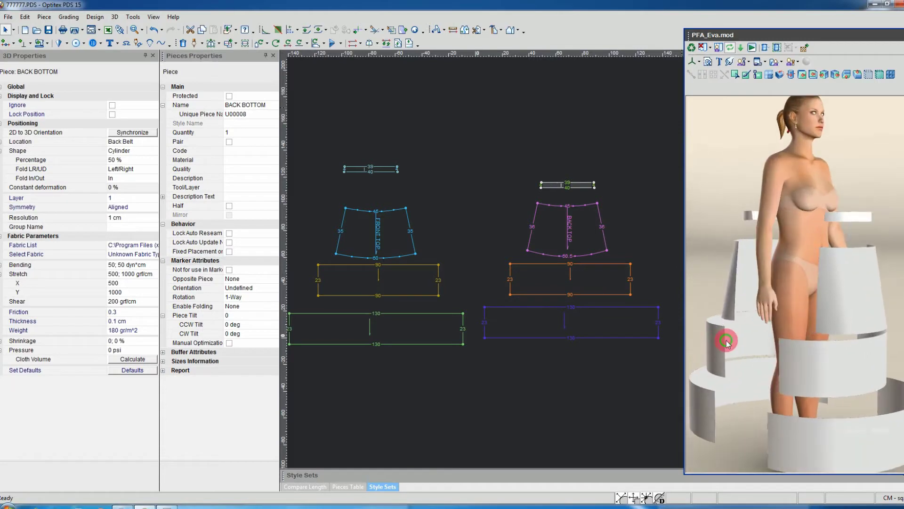
- Examine the placed pieces around the model from the front, back and side in full-screen view, then restore the normal window layout
left_click(797, 62)
left_click(800, 238)
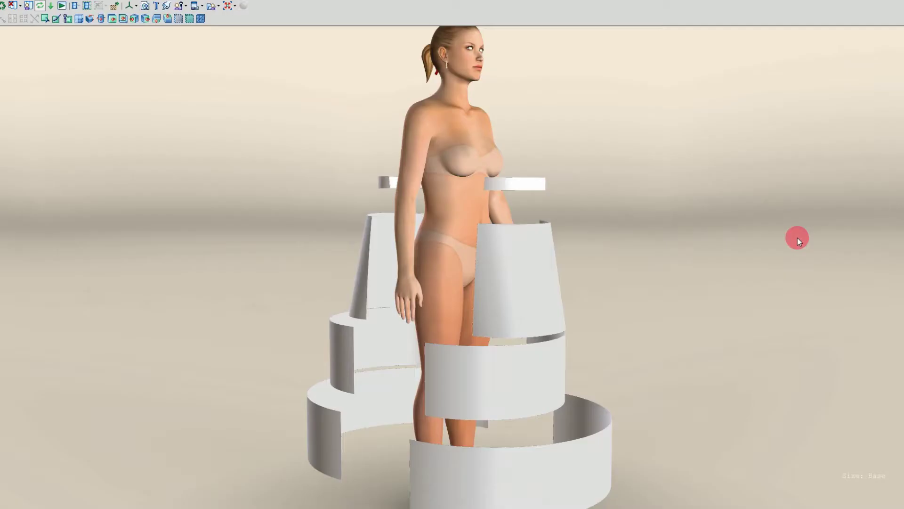
left_click_drag(425, 245, 479, 203)
right_click_drag(479, 203, 464, 178)
left_click_drag(471, 230, 456, 293)
right_click_drag(444, 289, 424, 307)
left_click_drag(424, 307, 423, 293)
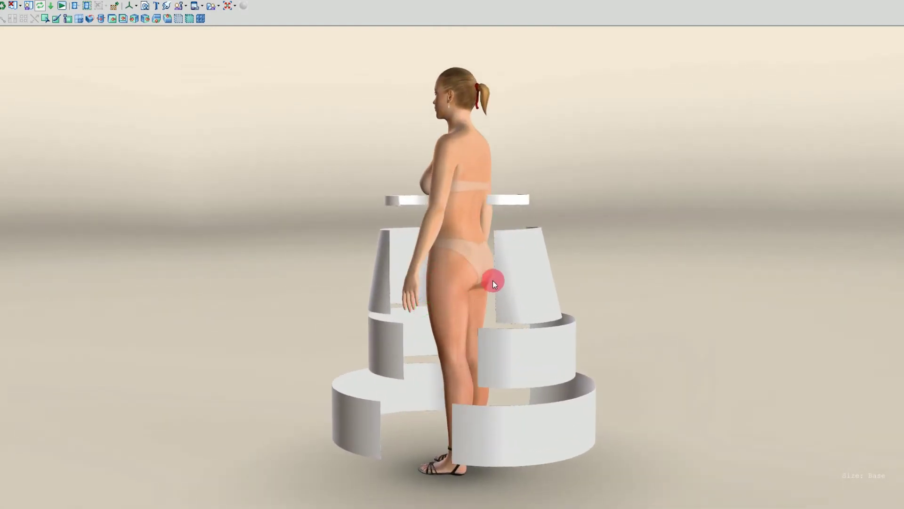
left_click(513, 273)
left_click_drag(513, 273, 496, 281)
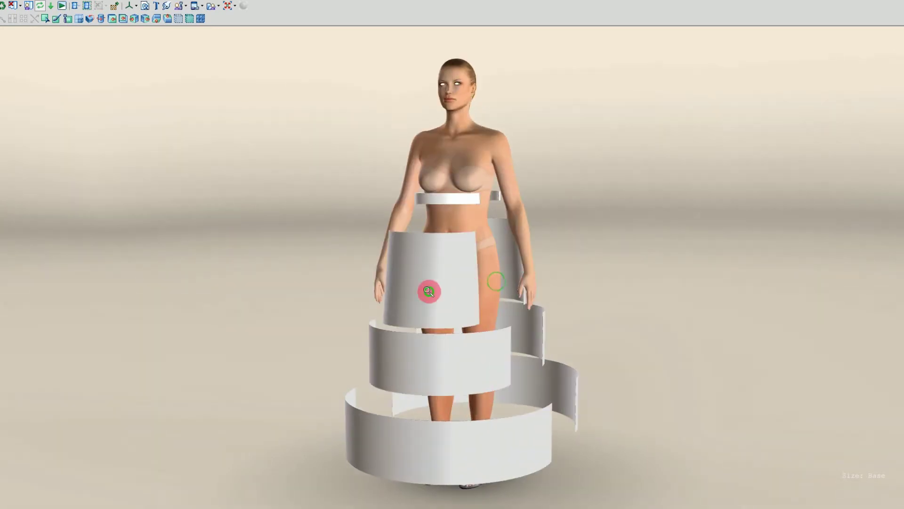
right_click_drag(423, 291, 512, 274)
right_click_drag(485, 216, 524, 262)
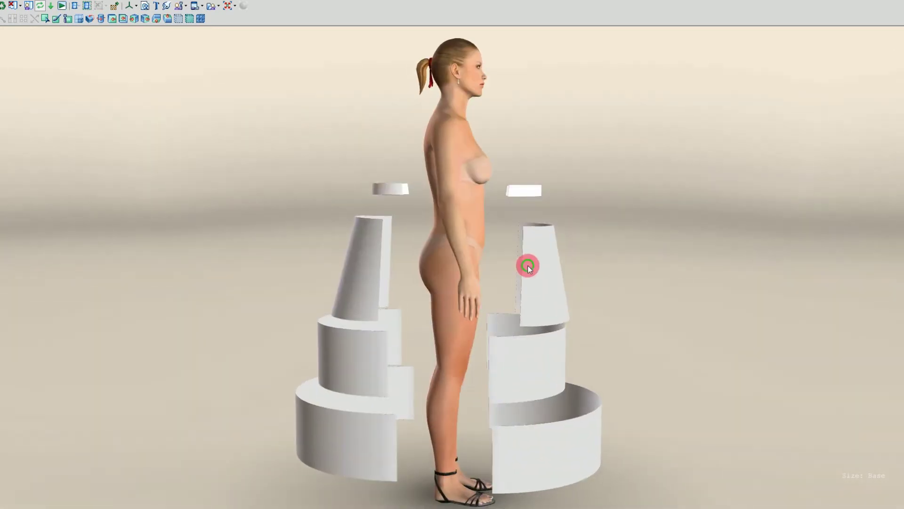
left_click(228, 7)
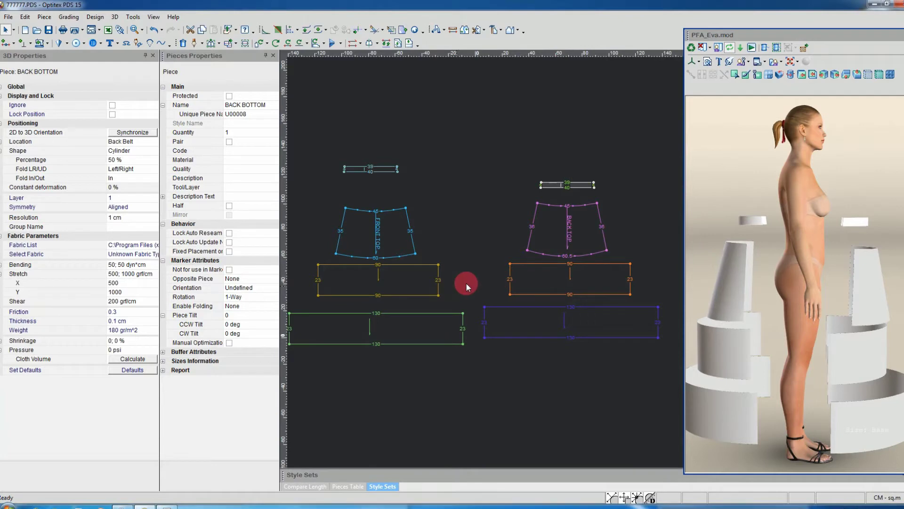
- Start the Stitch tool for joining the edges of the pattern pieces
left_click(776, 49)
left_click(757, 62)
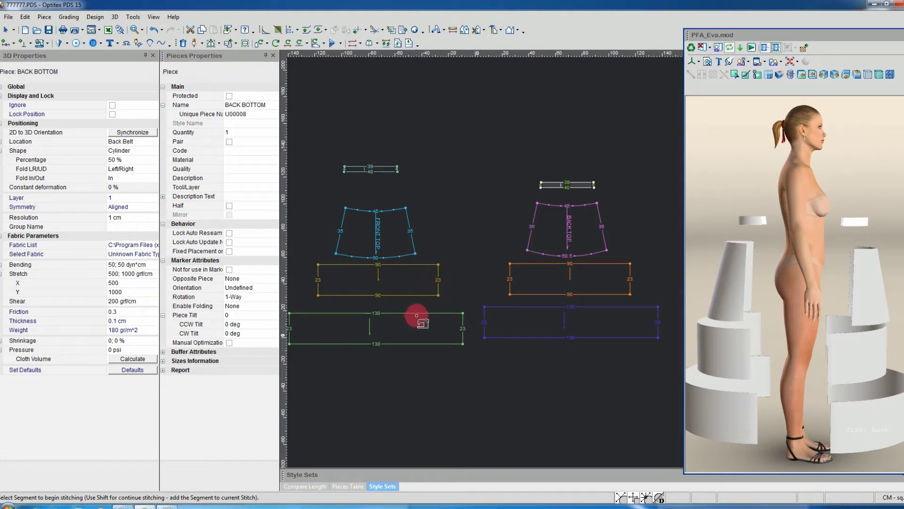
left_click(464, 314)
left_click(291, 313)
left_click(438, 297)
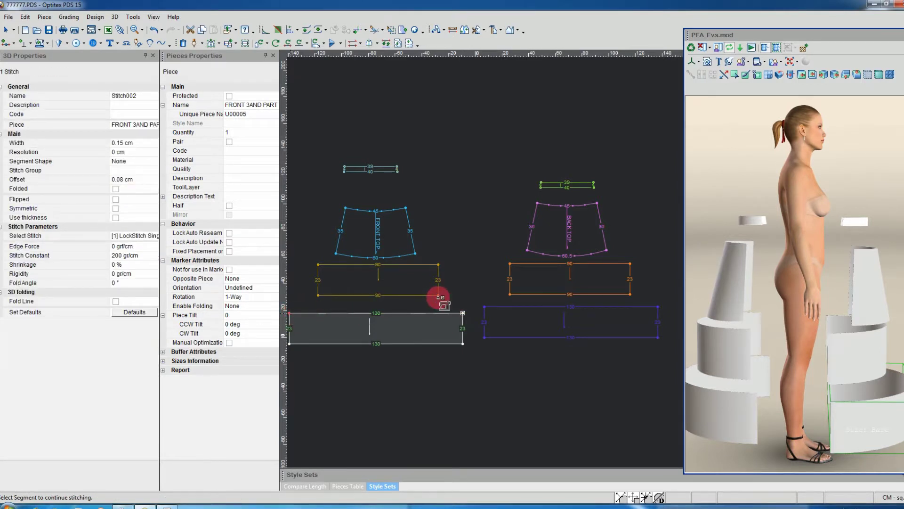
mouse_move(439, 297)
left_mouse_down()
mouse_move(326, 299)
mouse_move(370, 313)
left_mouse_up()
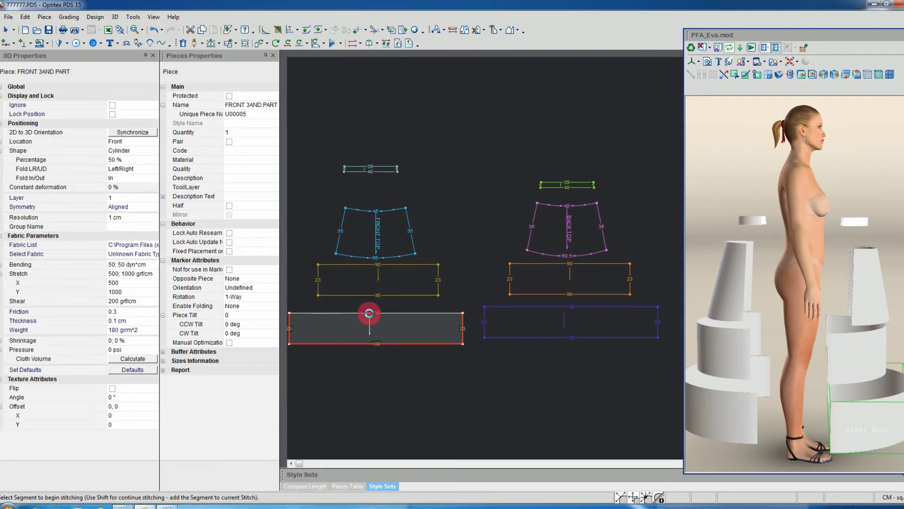
key("ctrl+z")
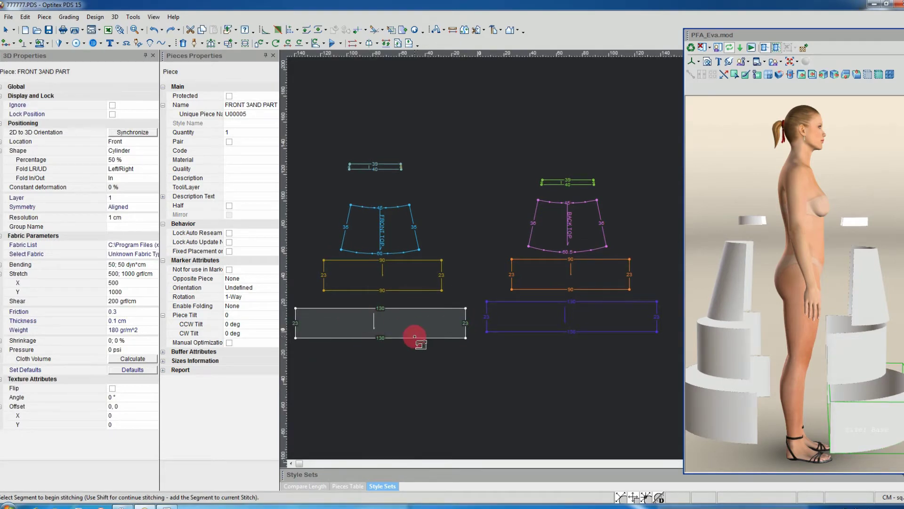
- Stitch the upper edge of the FRONT 3AND PART piece to the lower edge of the FRONT 2 AND PART piece
left_click(297, 309)
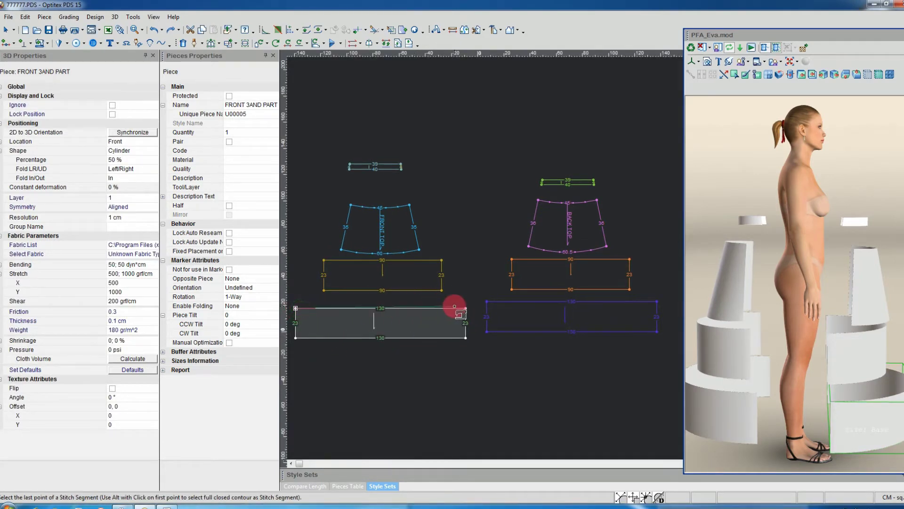
left_click_drag(465, 309, 467, 302)
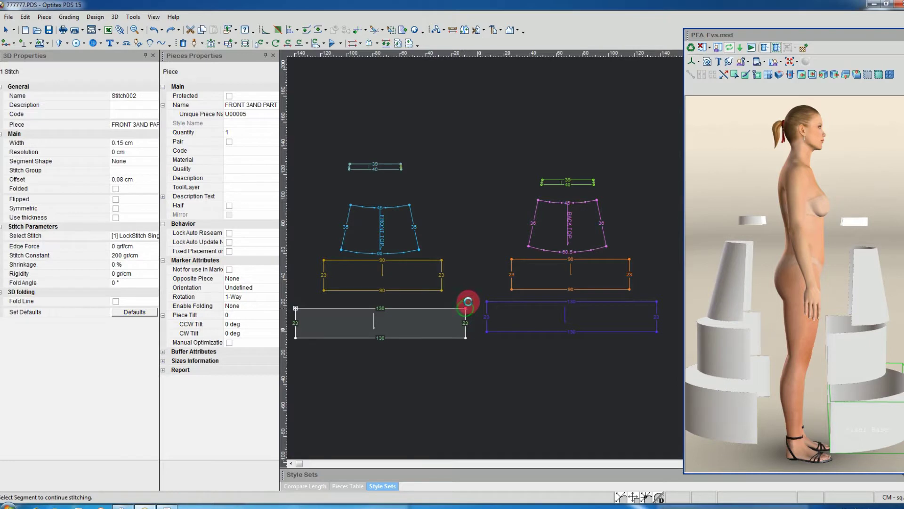
left_click(440, 290)
left_click_drag(441, 290, 324, 290)
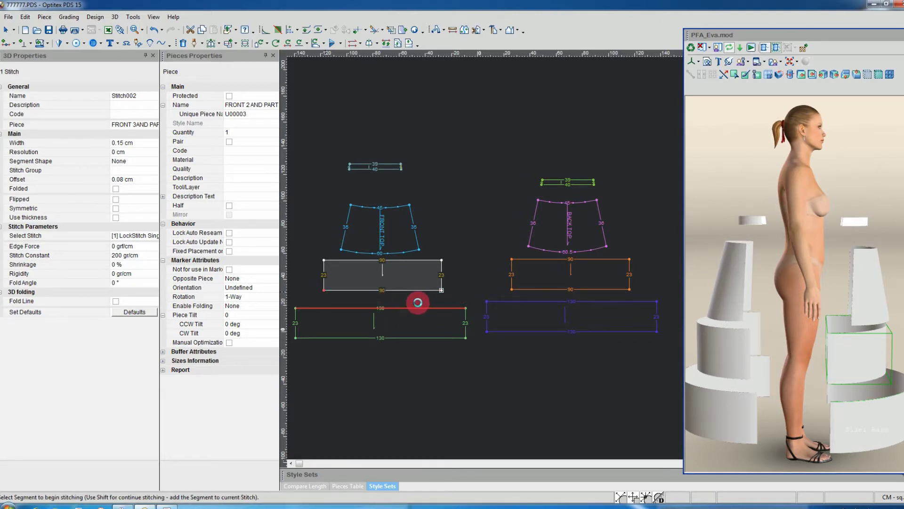
- Lower the FRONT 2 AND PART cloth piece toward the stitched FRONT 3AND PART tier in front of the model
left_click_drag(870, 338, 713, 306)
right_click_drag(713, 306, 748, 271)
left_click_drag(773, 330, 742, 324)
left_click_drag(752, 363, 797, 367)
middle_click_drag(747, 353, 817, 379)
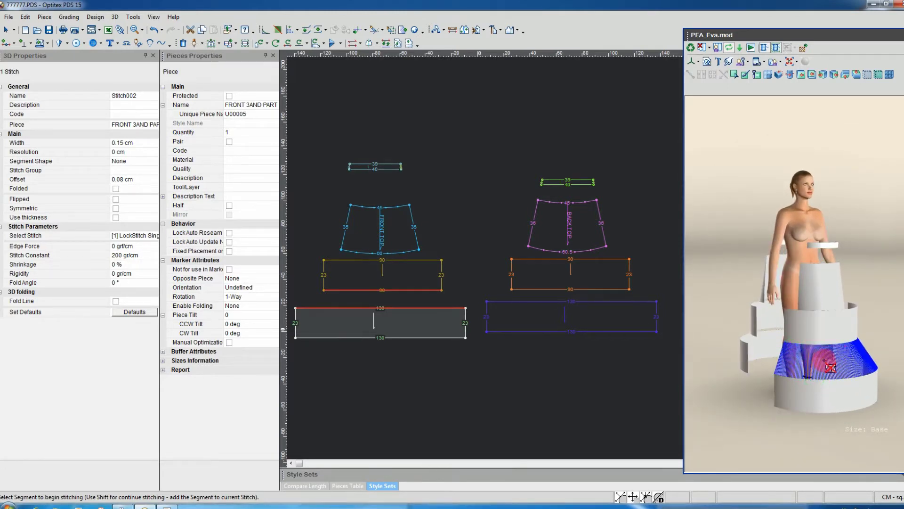
middle_click_drag(830, 365, 749, 345)
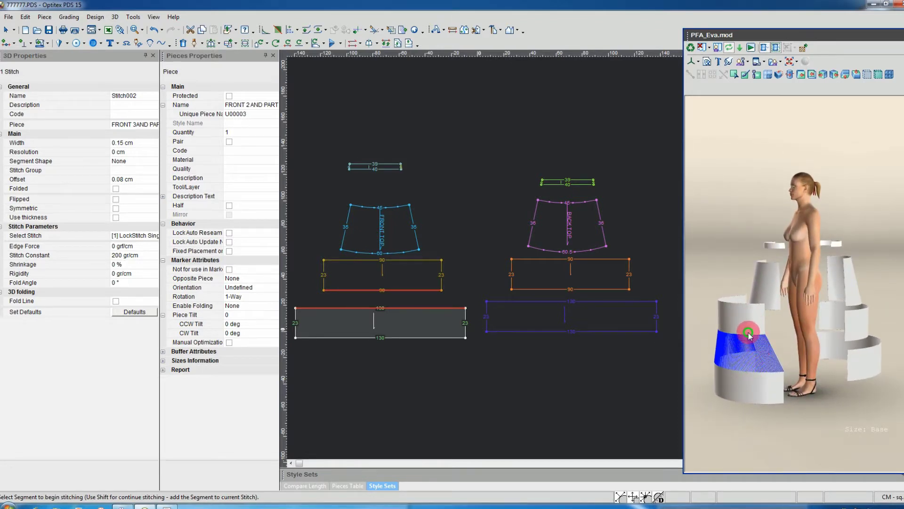
left_click(749, 334)
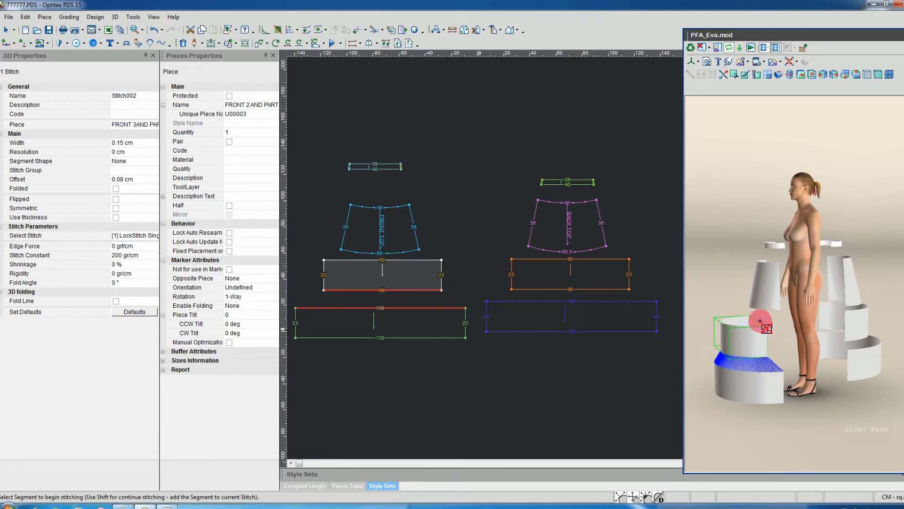
middle_click_drag(762, 309, 807, 326)
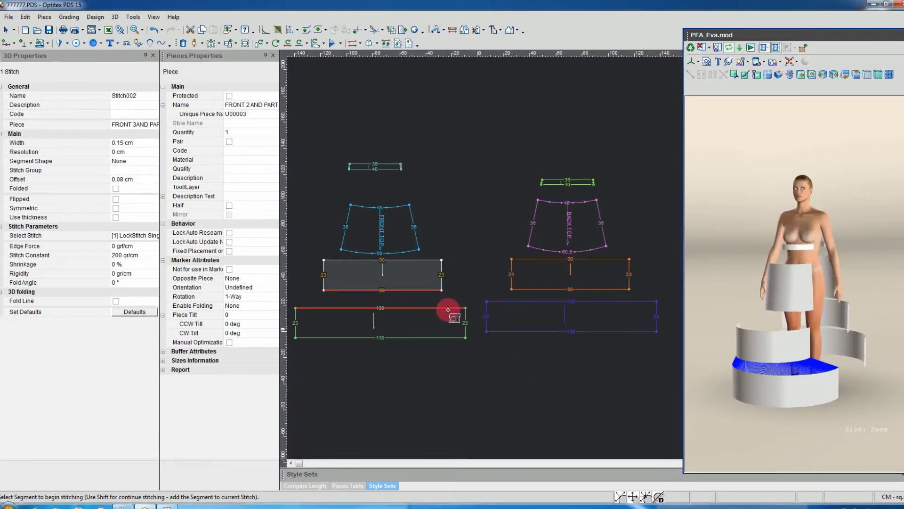
- Stitch the upper edge of the FRONT 2 AND PART piece to the curved lower edge of FRONT TOP
left_click(328, 262)
left_click_drag(325, 261, 439, 261)
left_click(440, 261)
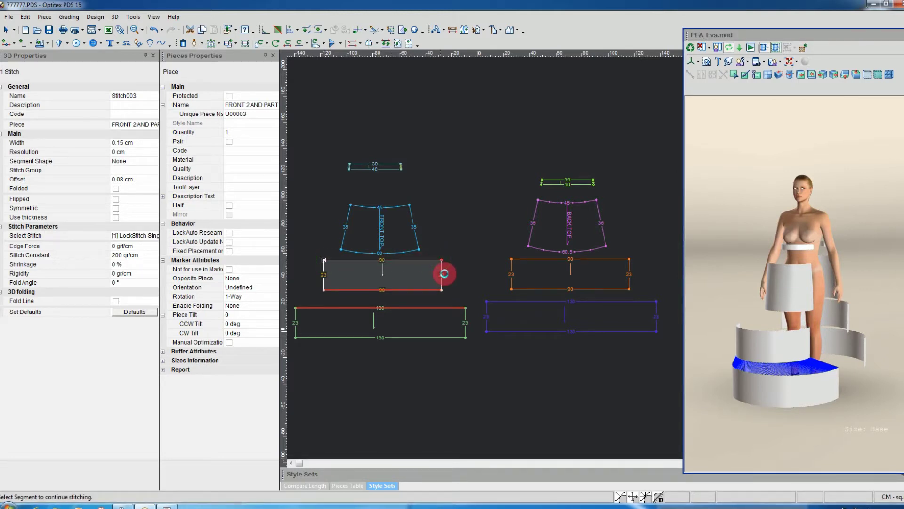
left_click_drag(418, 250, 340, 249)
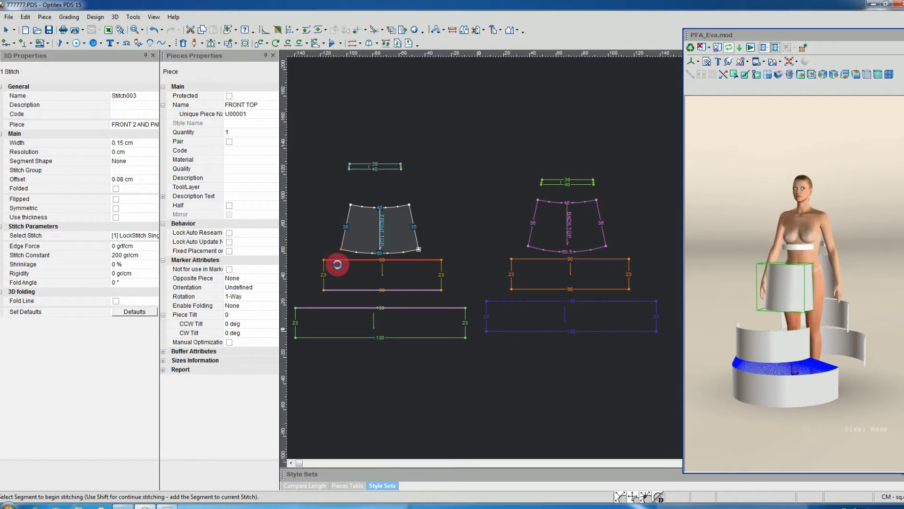
- Stitch the upper edge of FRONT TOP to the lower edge of the BOTTOM FRONT band
left_click(782, 315)
left_click(748, 354)
left_click_drag(747, 354, 722, 364)
key("Escape")
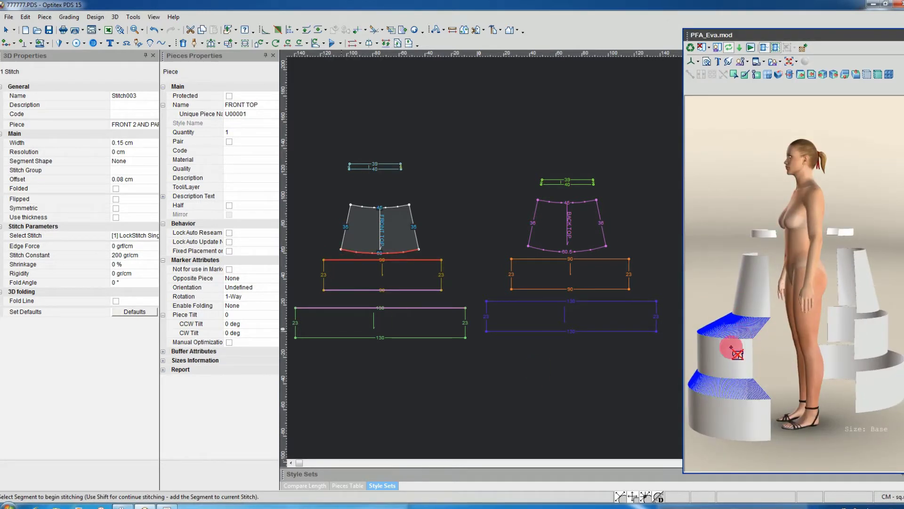
left_click(784, 231)
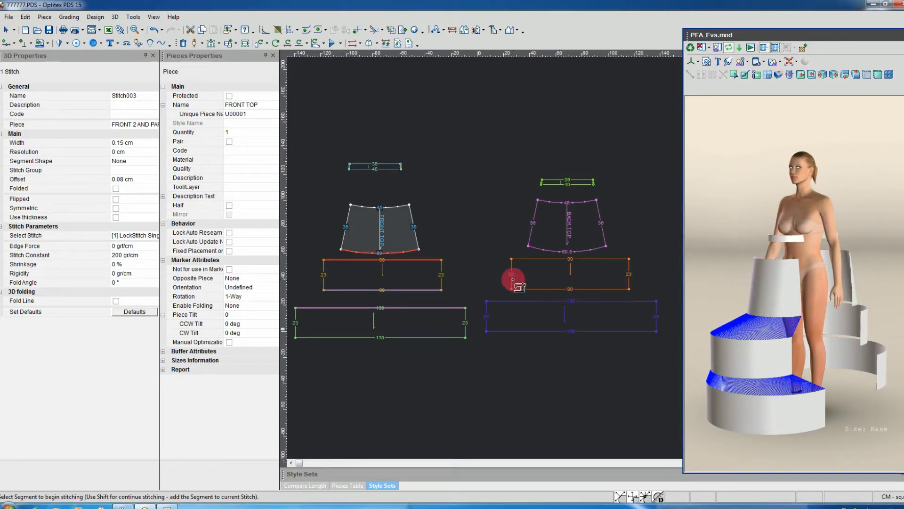
left_click(379, 205)
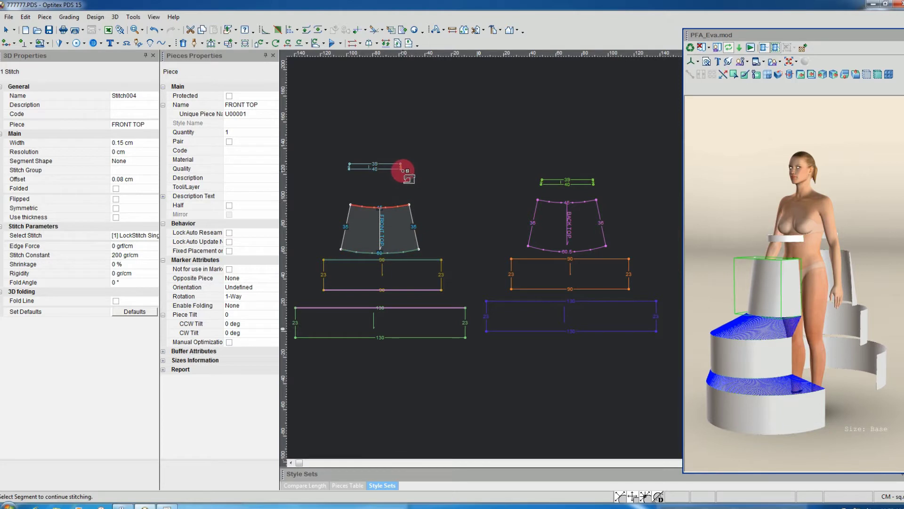
left_click(348, 168)
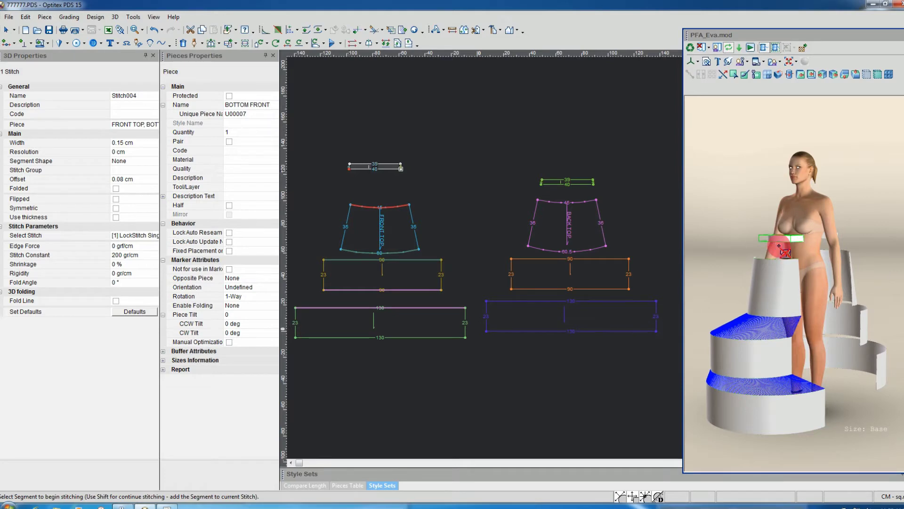
- Stitch the upper edge of the BACK FRONT 3AND PART piece to the lower edge of the BACK 2 AND PART piece
left_click_drag(785, 270, 732, 274)
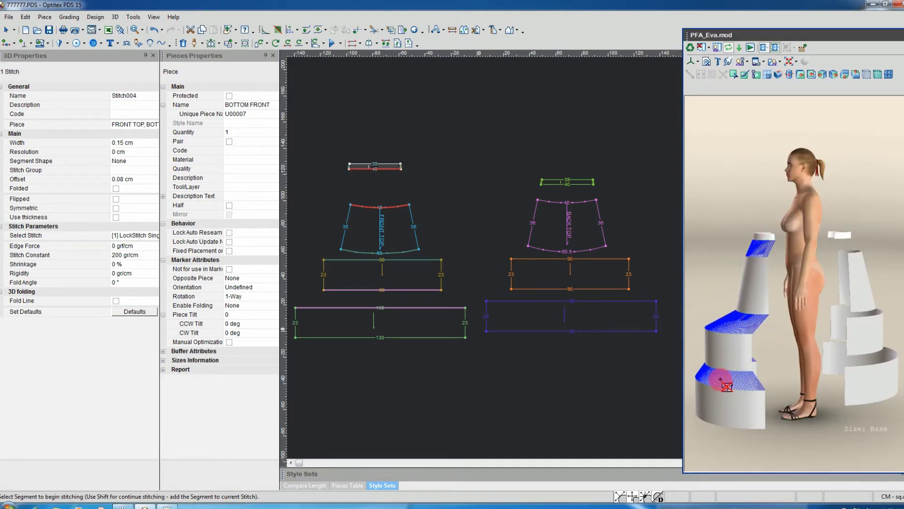
left_click_drag(811, 336, 754, 352)
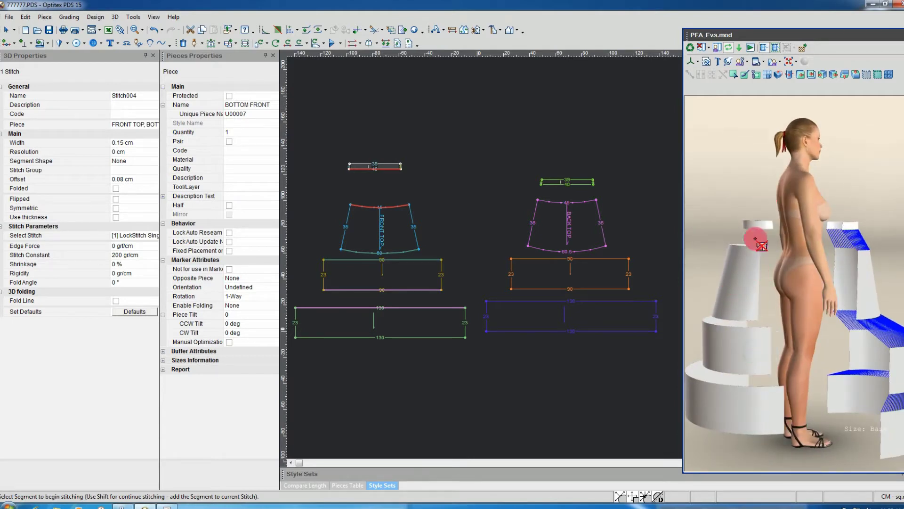
left_click(487, 301)
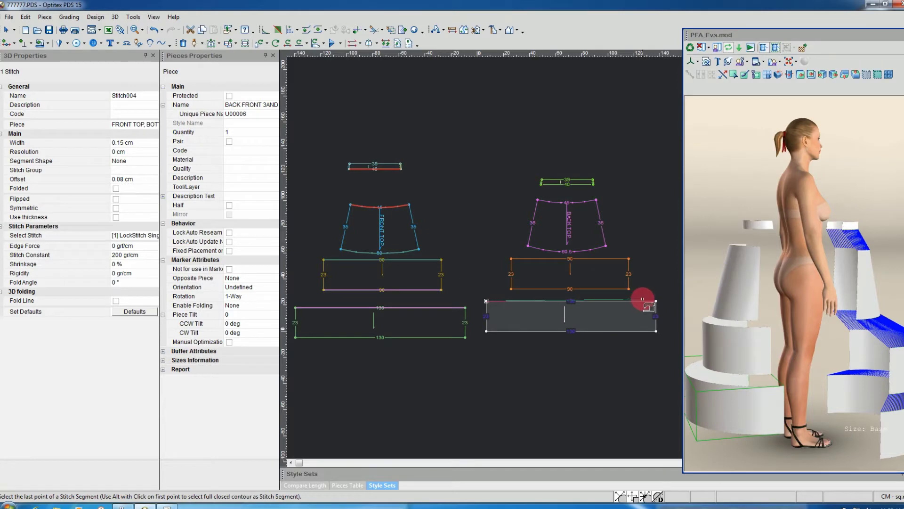
left_click(657, 300)
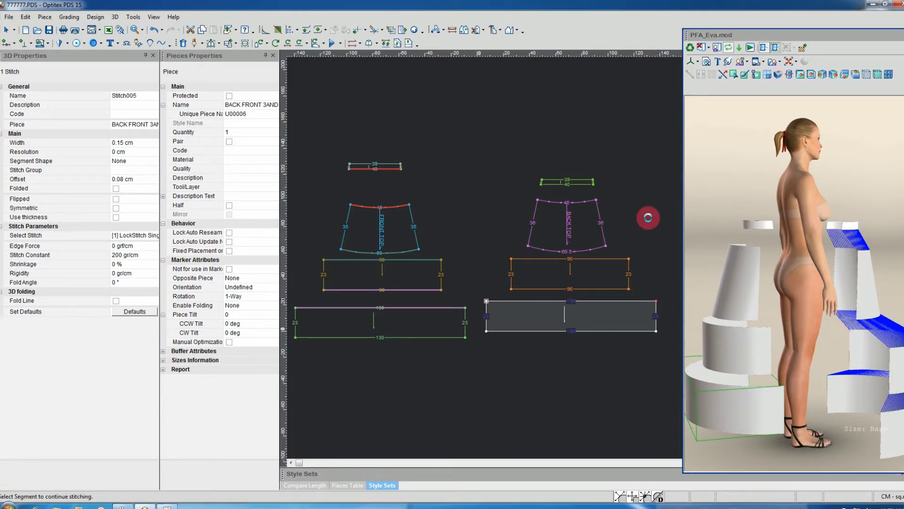
left_click(629, 288)
left_click(512, 290)
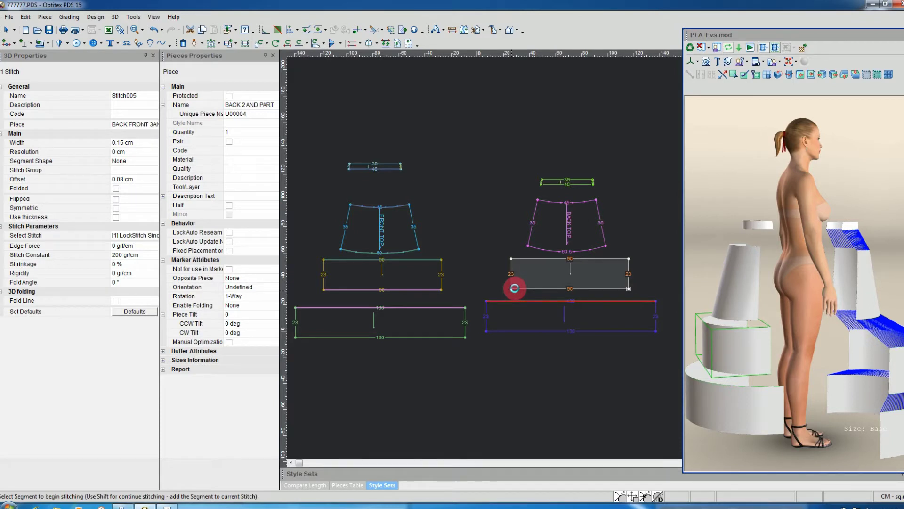
left_click(515, 289)
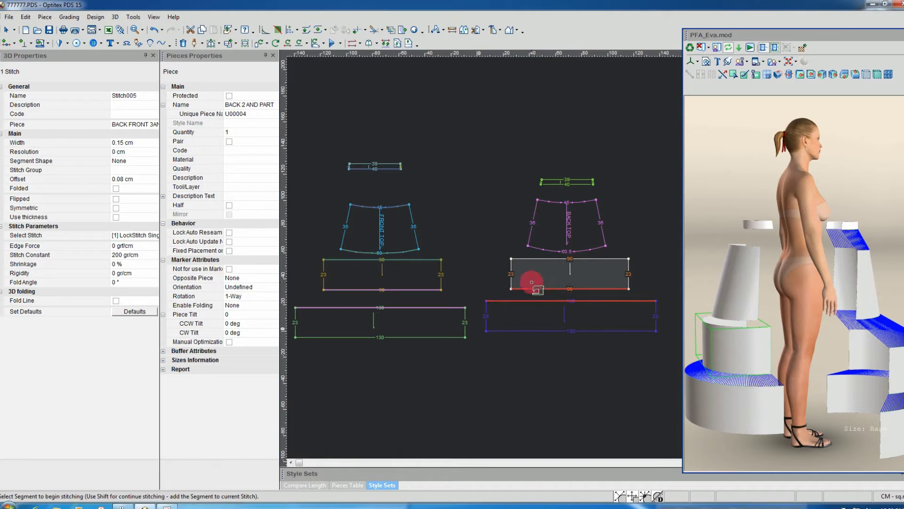
- Stitch the upper edge of the BACK 2 AND PART piece to the curved lower edge of BACK TOP
left_click(512, 259)
left_click(627, 259)
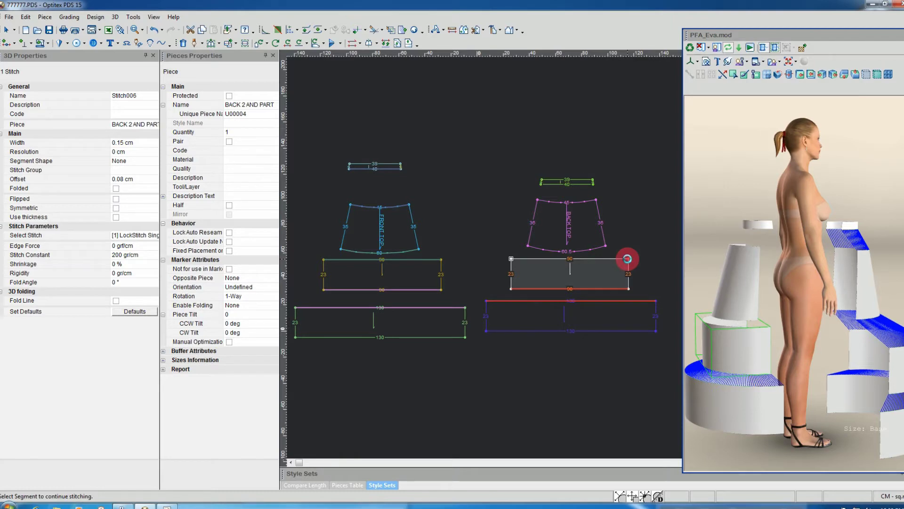
left_click(610, 248)
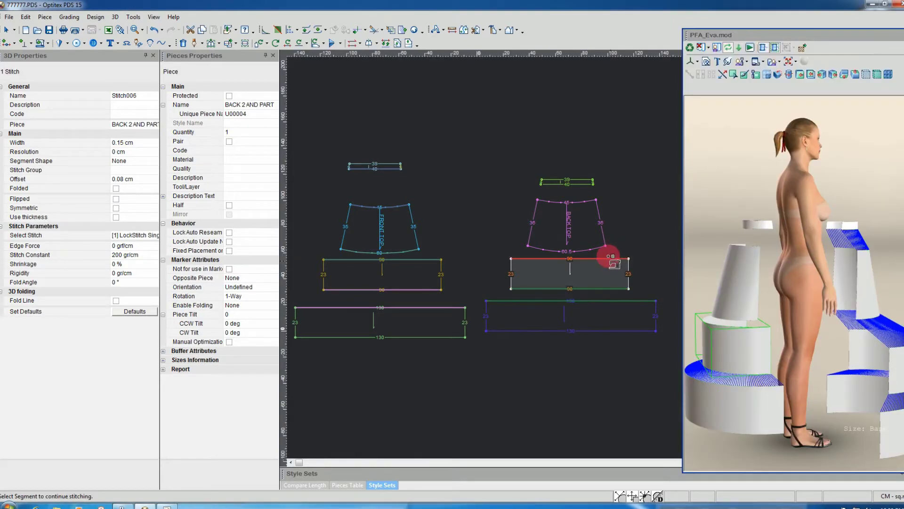
left_click(606, 247)
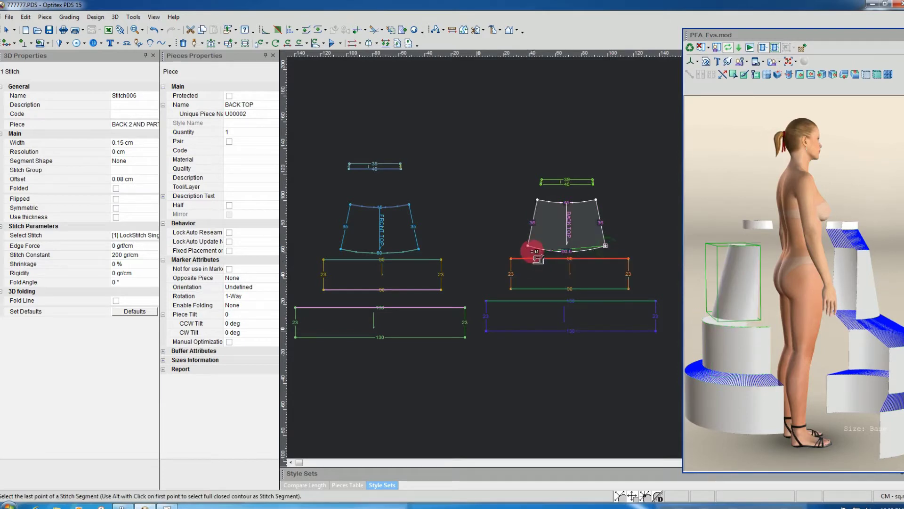
left_click(527, 245)
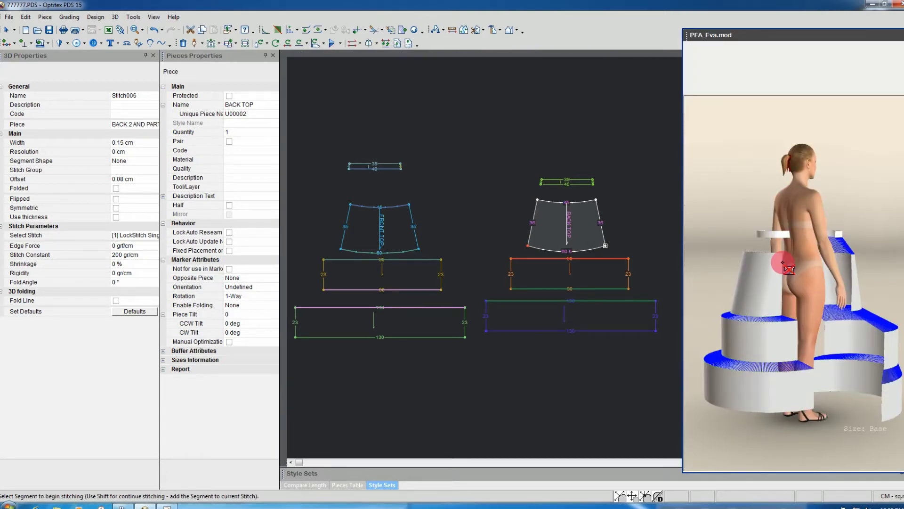
- Stitch the upper edge of BACK TOP to the lower edge of the BACK BOTTOM band
scroll(704, 344, "down", 1)
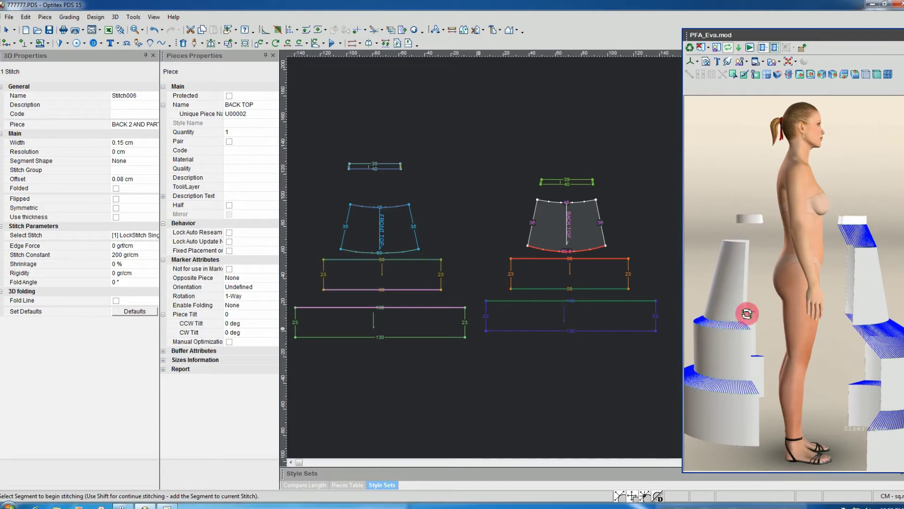
right_click_drag(737, 317, 774, 301)
scroll(775, 300, "down", 1)
left_click(537, 199)
left_click(596, 198)
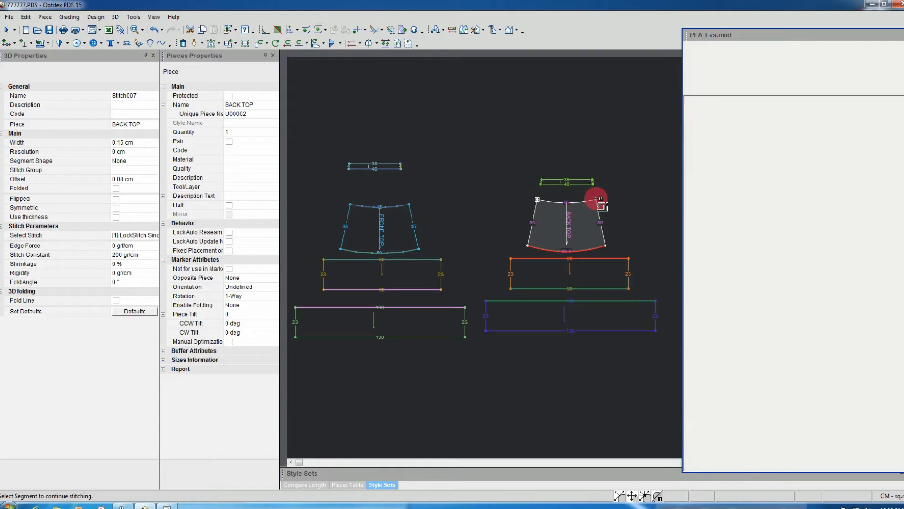
left_click(592, 185)
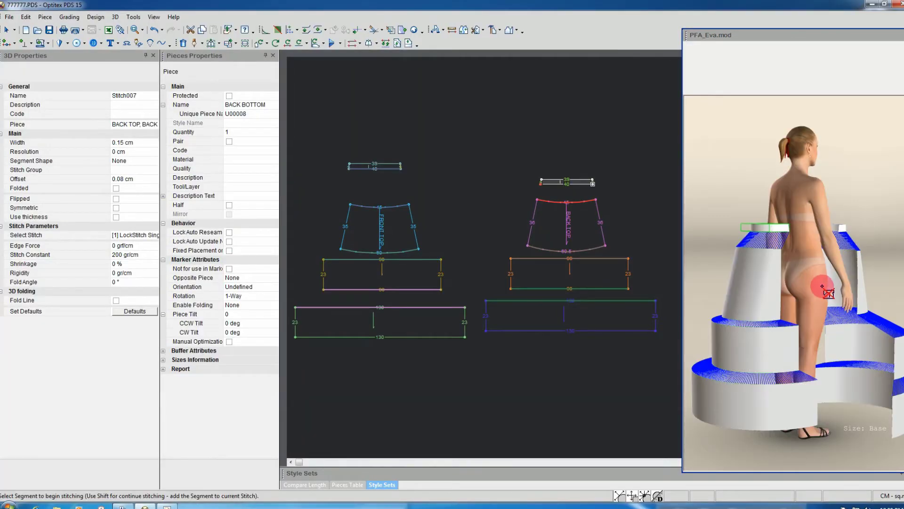
- Examine the front and back tier stitches around the model in full-screen view, then restore the normal window layout
left_click_drag(800, 249, 755, 265)
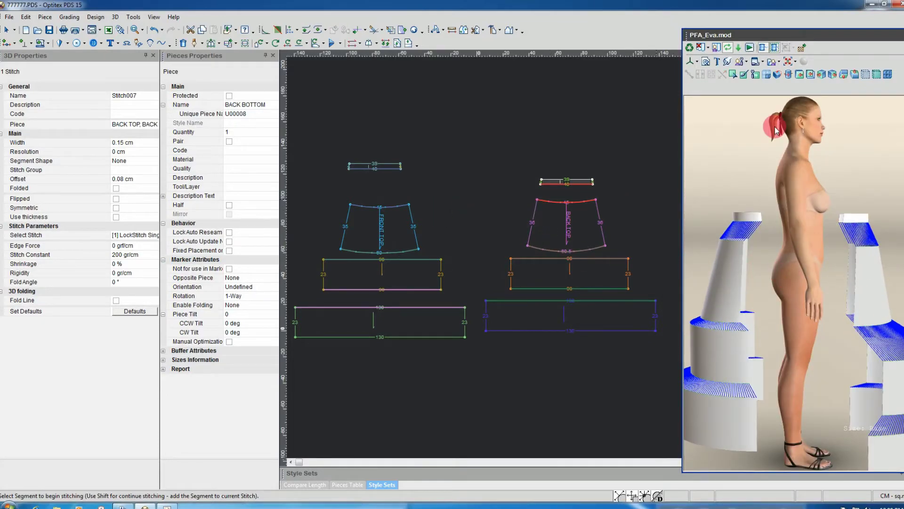
left_click(789, 60)
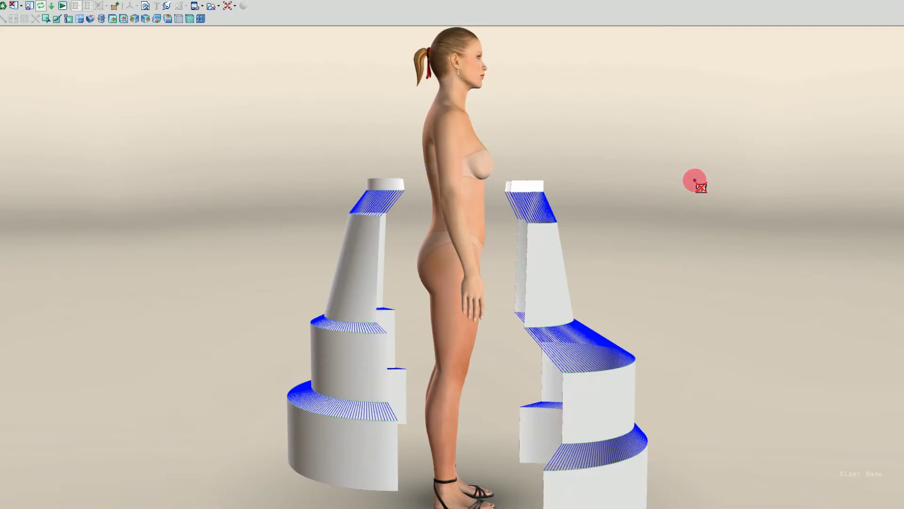
left_click_drag(467, 254, 414, 312)
scroll(414, 313, "up", 3)
scroll(470, 232, "down", 3)
left_click_drag(470, 233, 409, 295)
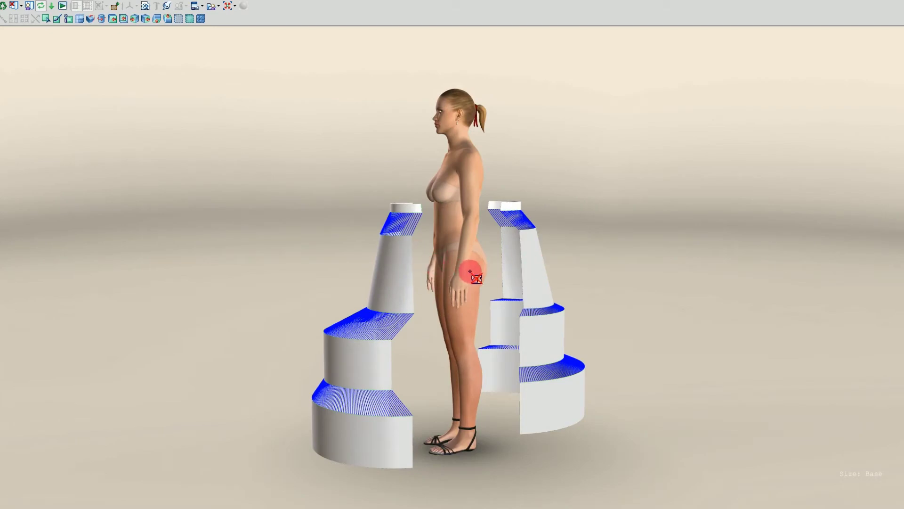
left_click(228, 6)
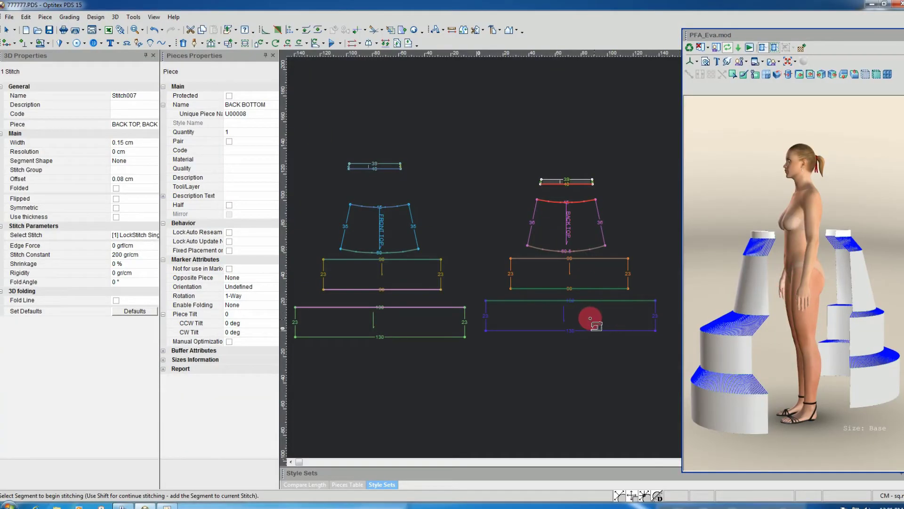
- Stitch the side edge of BACK TOP that faces the front pieces to the adjacent side edge of FRONT TOP
left_click(516, 264)
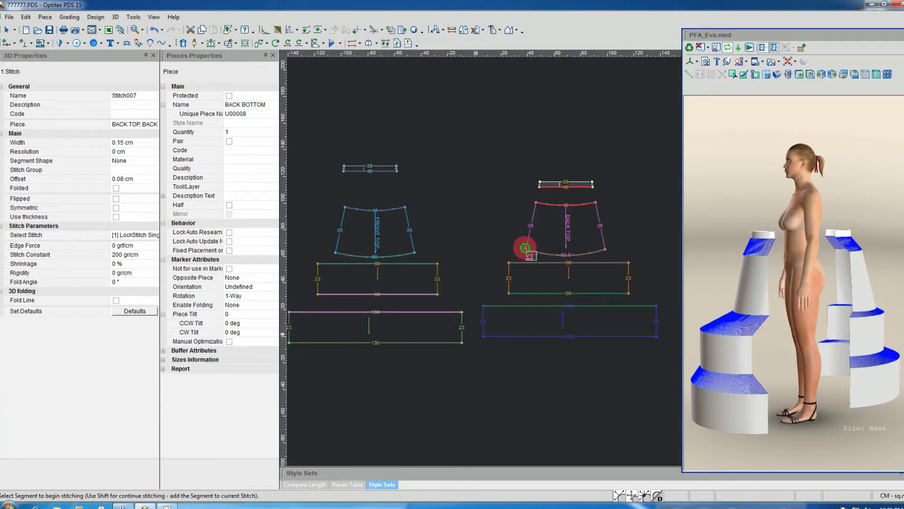
left_click(535, 207)
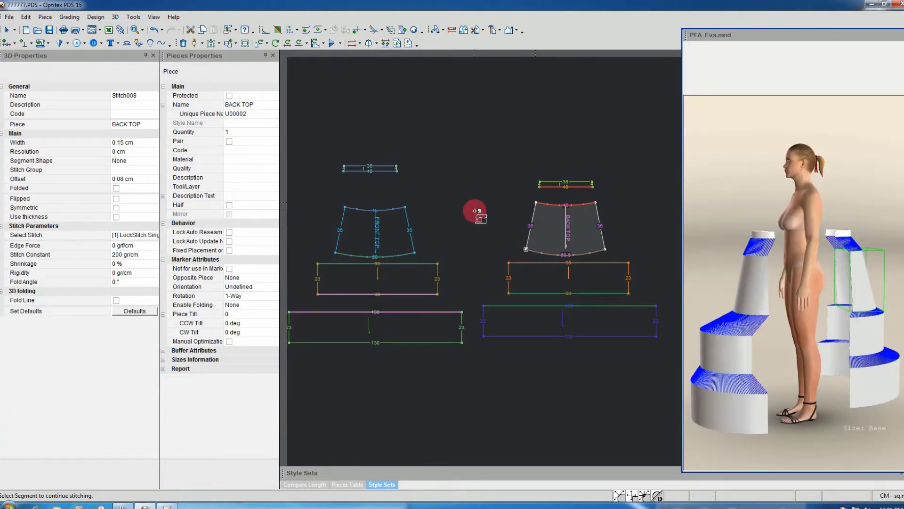
left_click(405, 207)
left_click(416, 253)
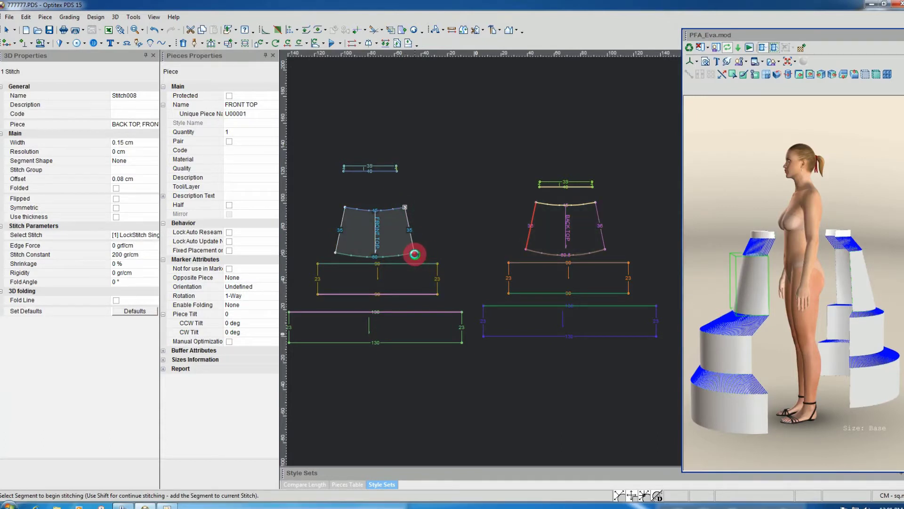
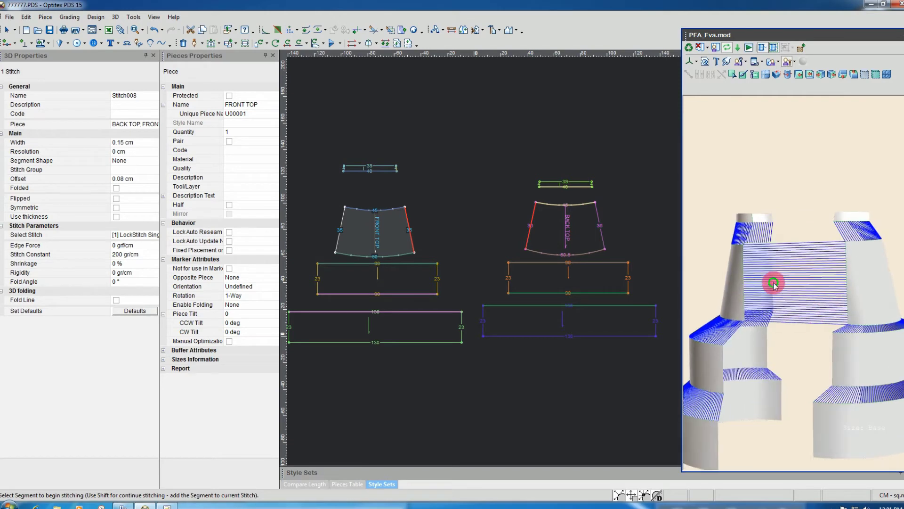
- Show the Eva model again in the 3D view, among the stitched pieces
left_click(795, 63)
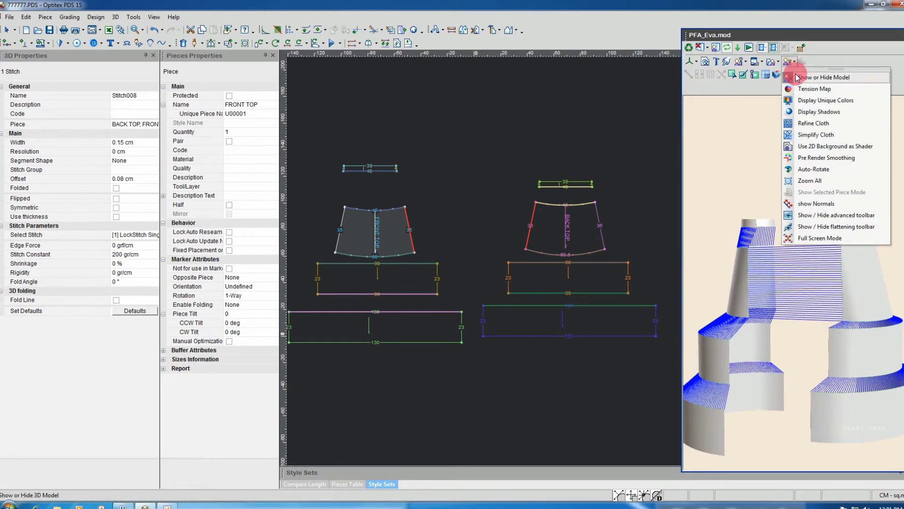
left_click(802, 84)
left_click_drag(780, 281, 785, 282)
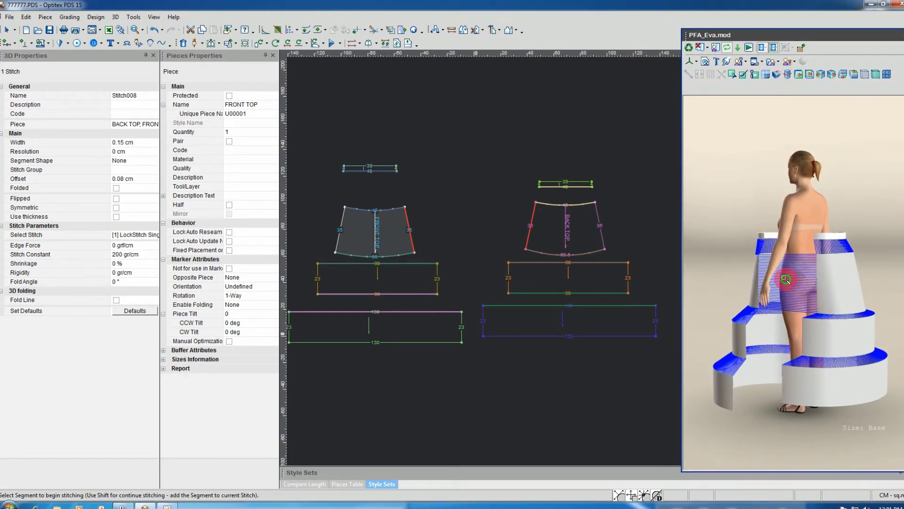
scroll(828, 335, "up", 2)
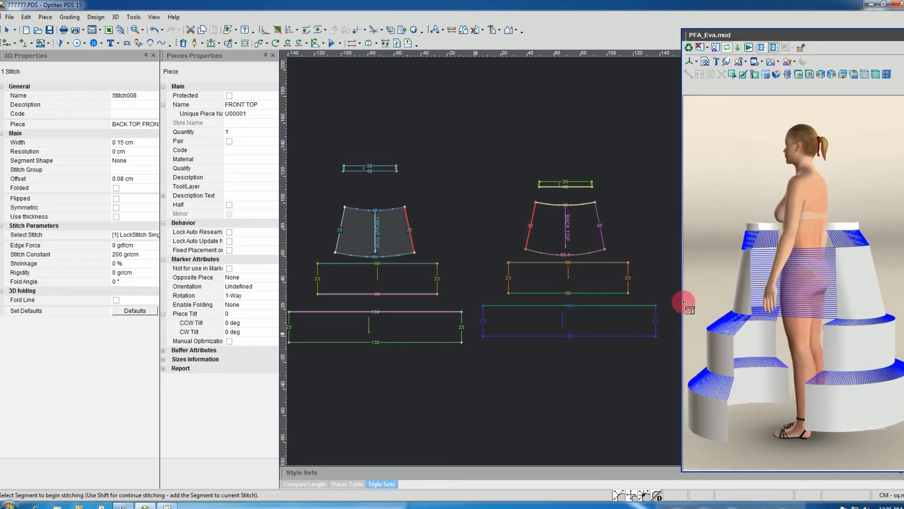
- Stitch the facing side edges of BACK 2 AND PART and FRONT 2 AND PART, and those of BACK FRONT 3AND PART and FRONT 3AND PART
left_click(508, 283)
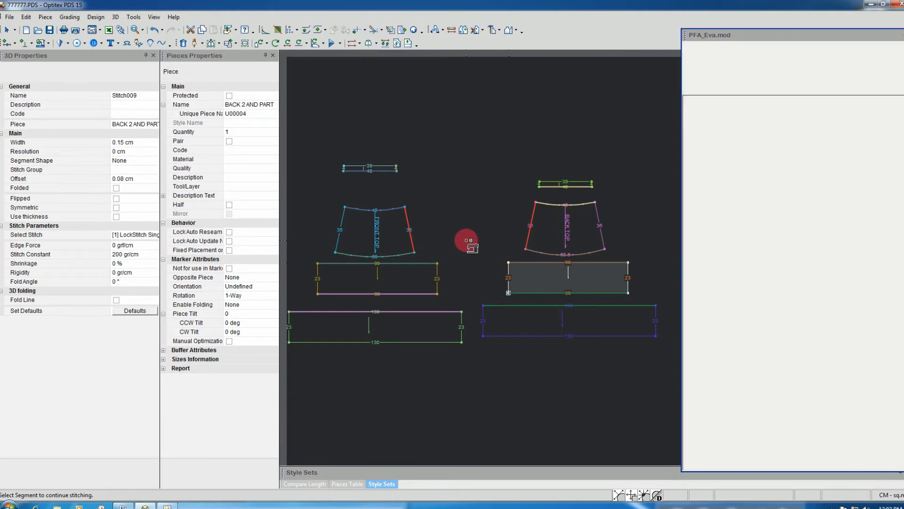
left_click(441, 262)
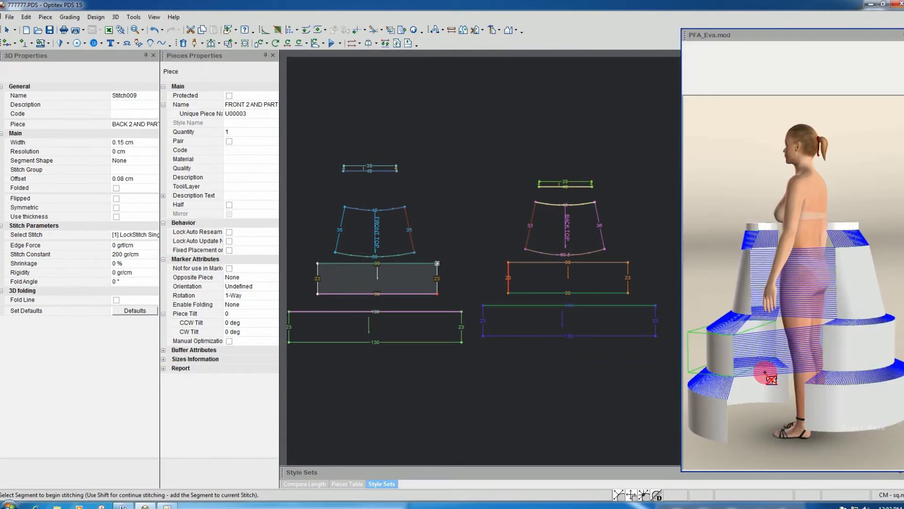
left_click(484, 335)
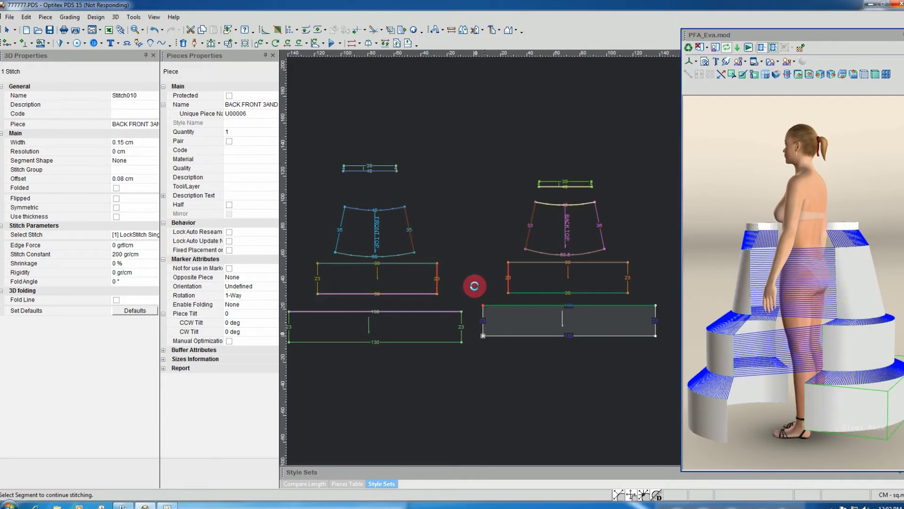
left_click(462, 315)
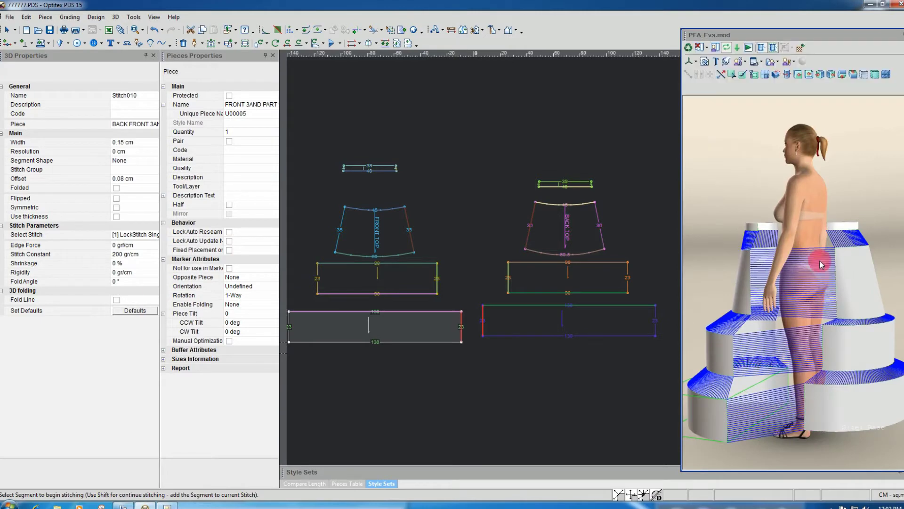
- Stitch the facing short ends of the BACK BOTTOM and BOTTOM FRONT bands, accepting the additional stitch on the segment
left_click(540, 181)
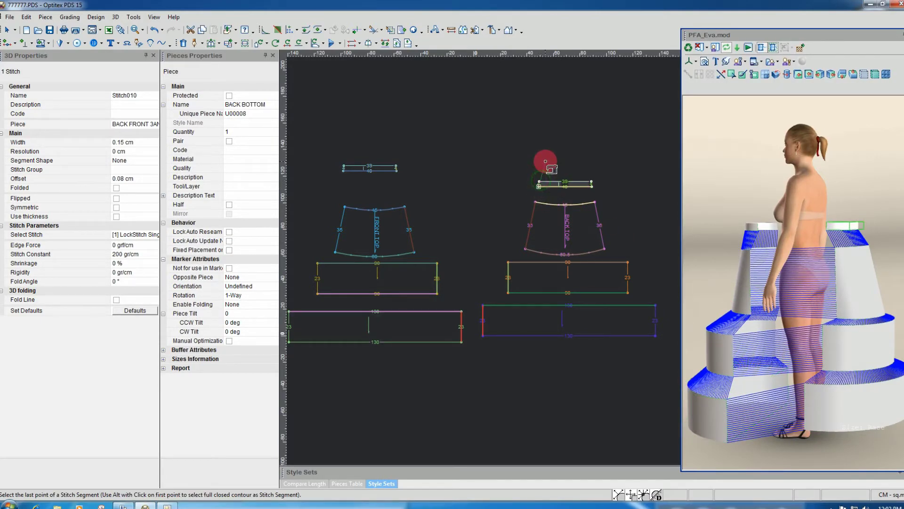
left_click(540, 182)
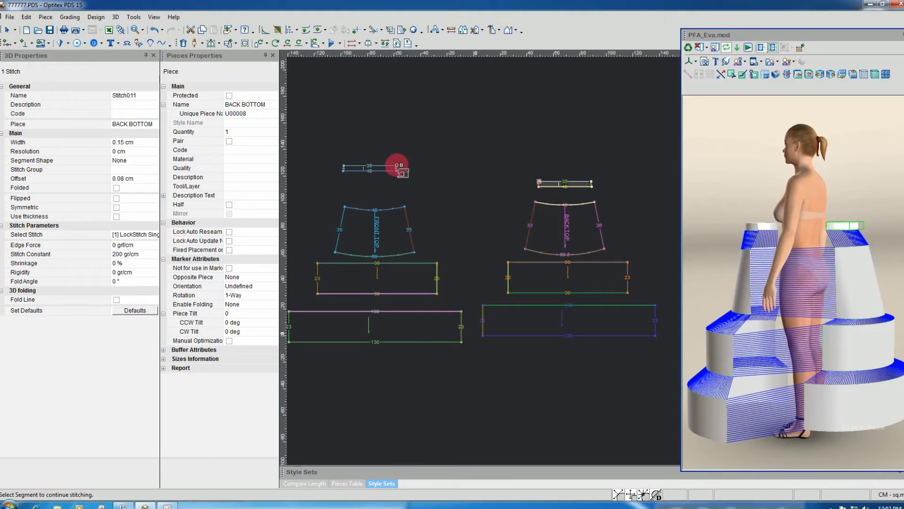
left_click(396, 166)
left_click(397, 170)
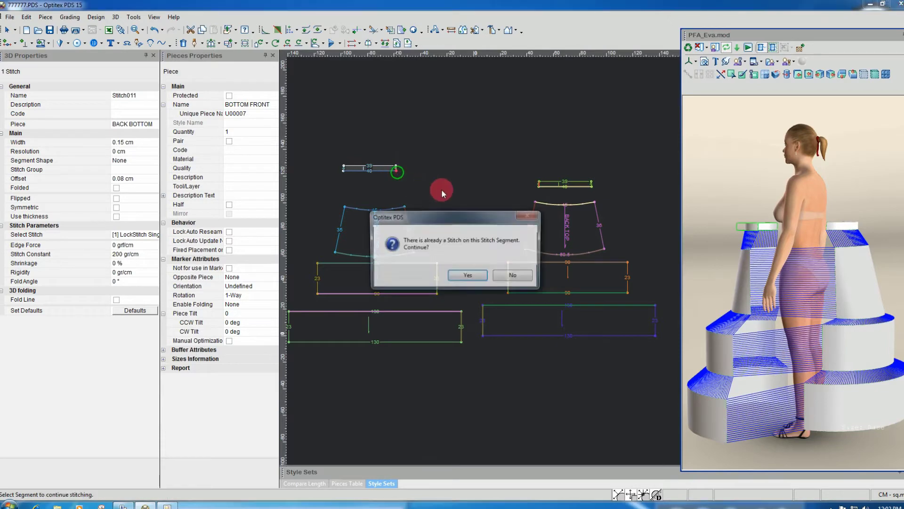
left_click(467, 278)
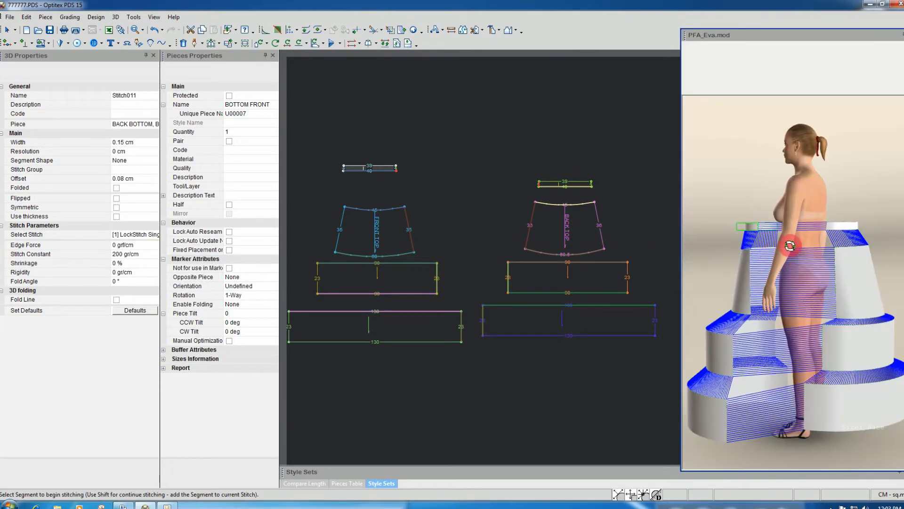
- Stitch the outer side edge of FRONT TOP to the outer side edge of BACK TOP on the model's opposite side
scroll(748, 285, "up", 3)
left_click_drag(782, 245, 849, 274)
scroll(815, 250, "down", 2)
scroll(849, 274, "up", 2)
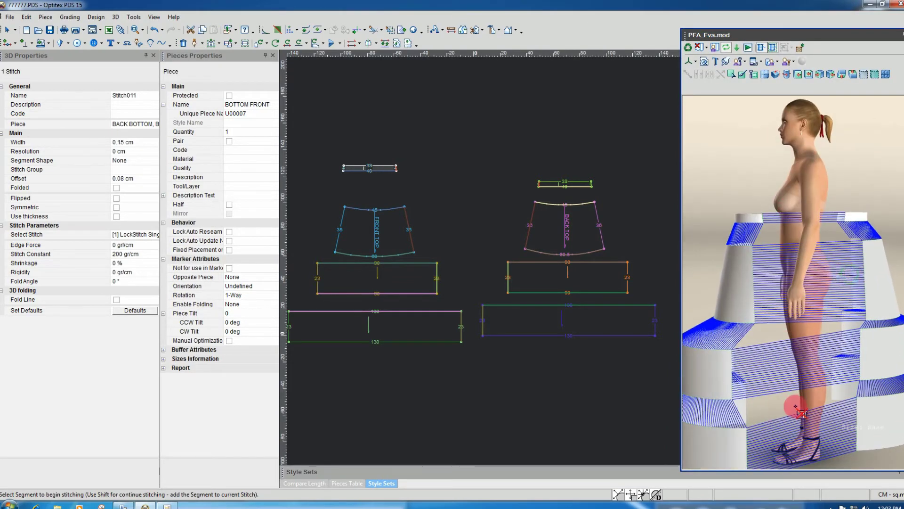
scroll(845, 356, "down", 2)
left_click_drag(845, 356, 742, 312)
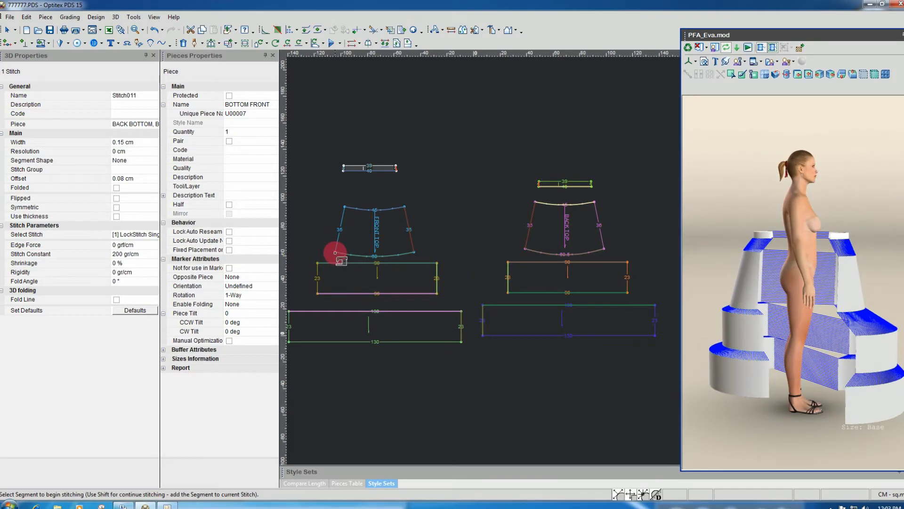
left_click(342, 211)
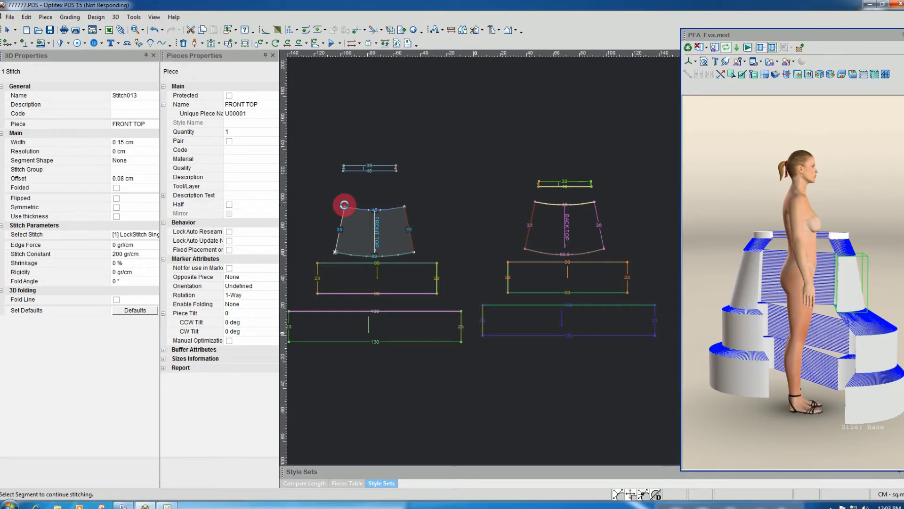
left_click(595, 202)
left_click(618, 247)
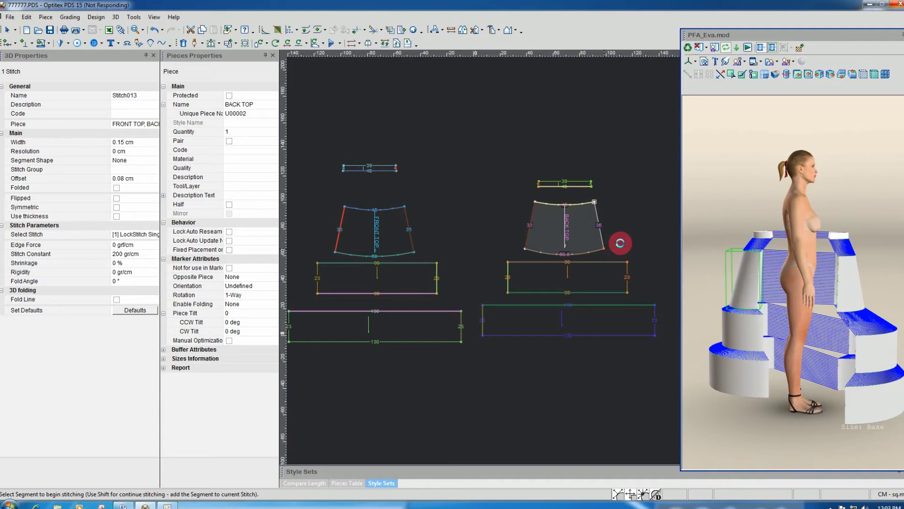
left_click(807, 245)
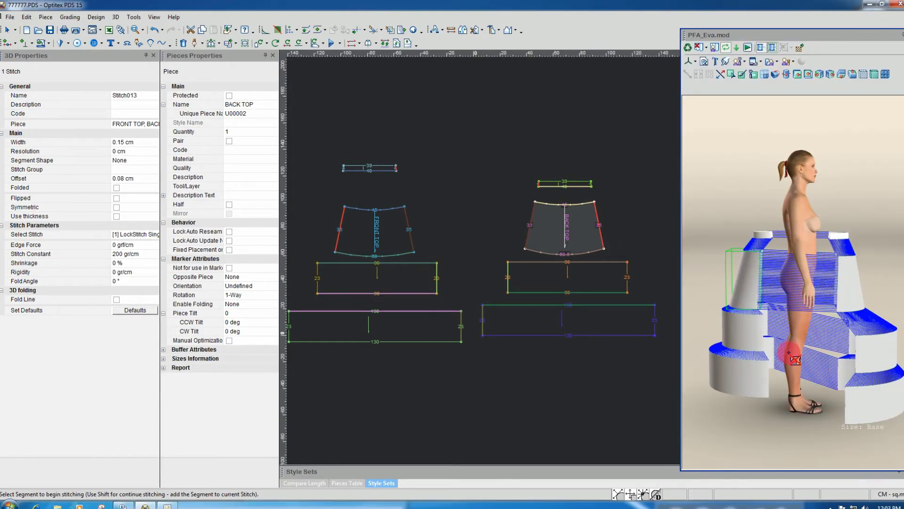
- Stitch the outer side edge of FRONT 2 AND PART to the outer side edge of BACK 2 AND PART
left_click(317, 293)
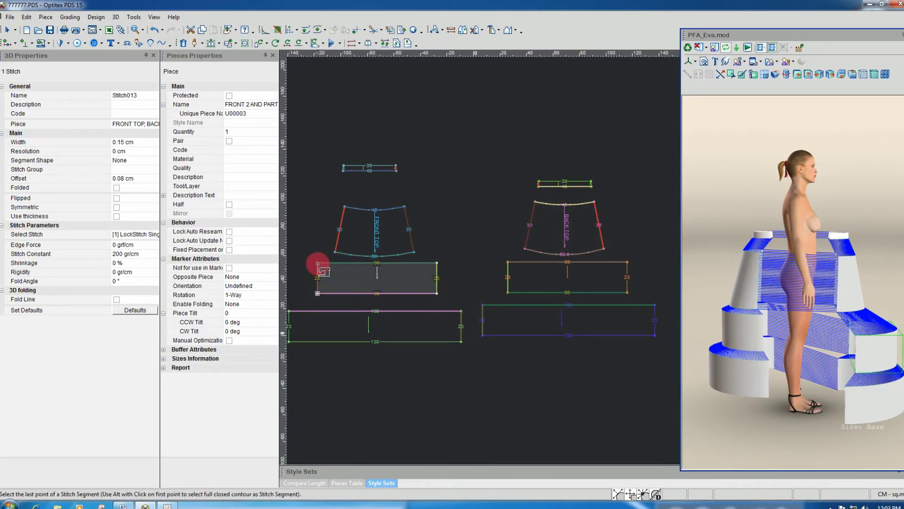
left_click(317, 263)
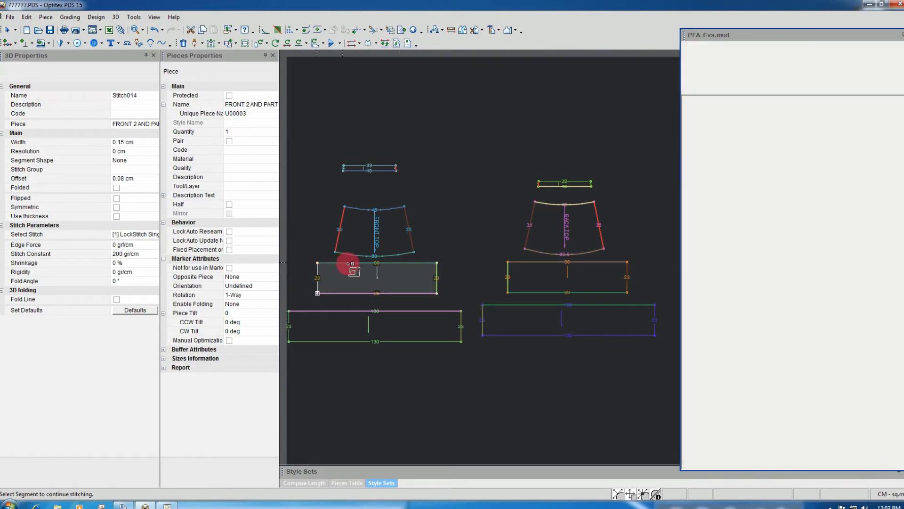
left_click(628, 265)
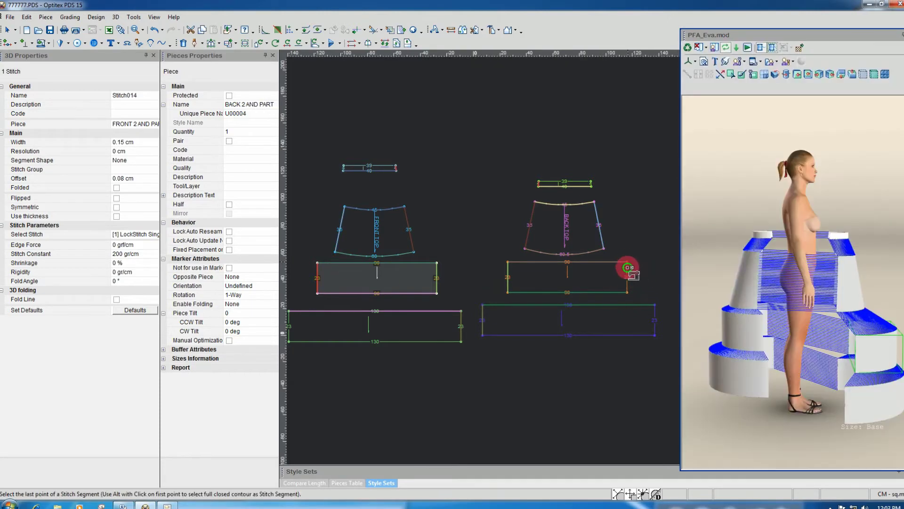
left_click(627, 291)
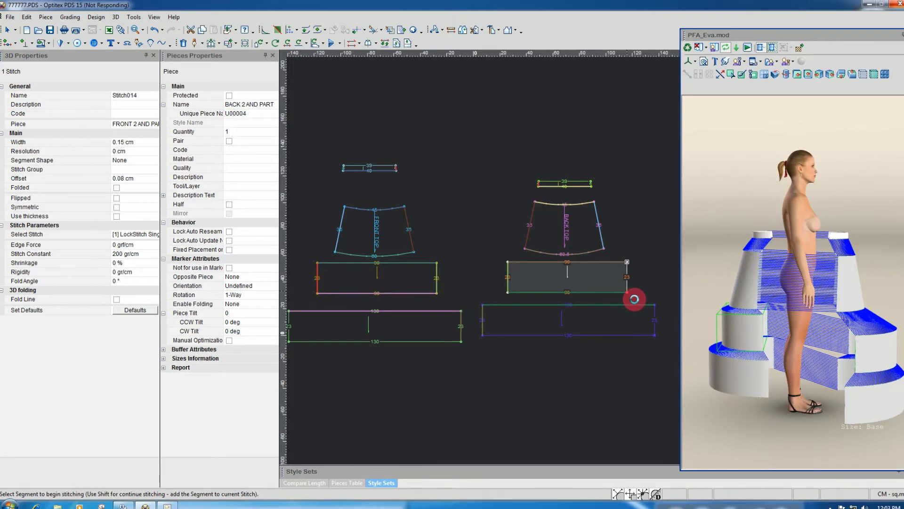
- Stitch the outer side edge of FRONT 3AND PART to the outer side edge of BACK FRONT 3AND PART
left_click(289, 341)
left_click(289, 311)
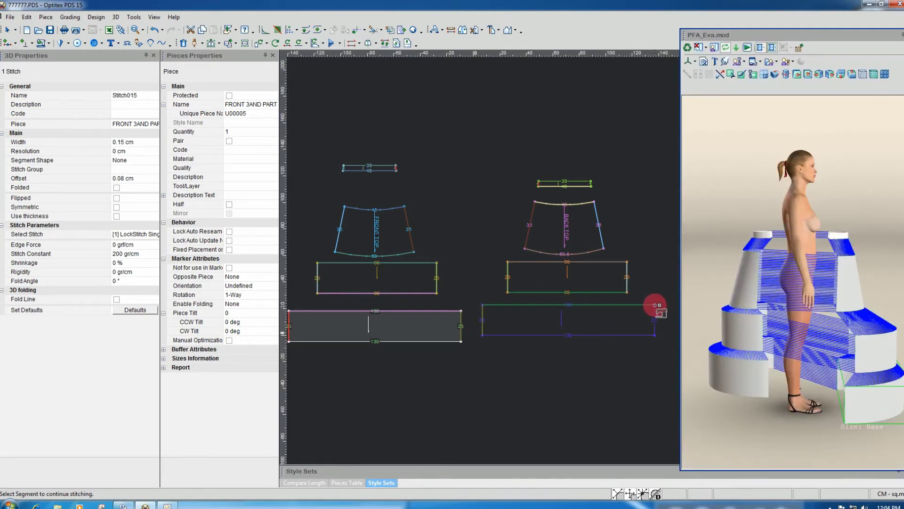
left_click(655, 305)
left_click(655, 334)
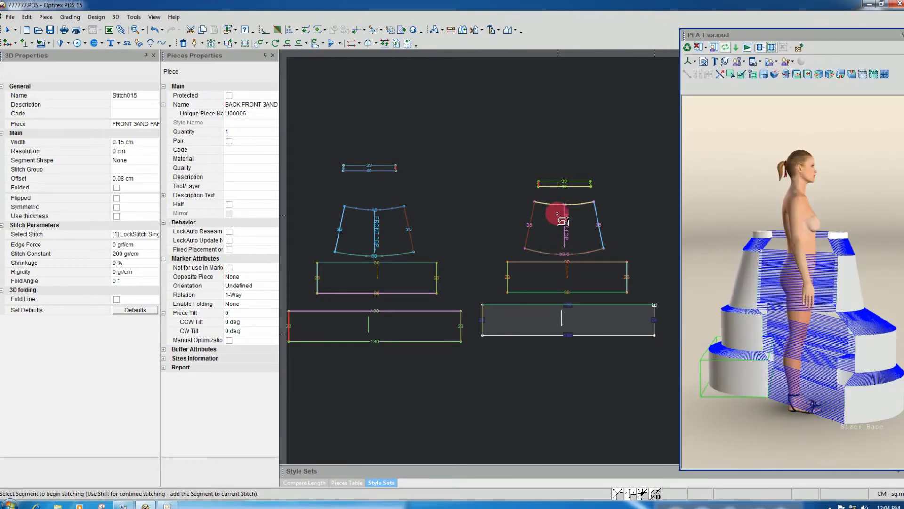
- Stitch the outer short end of the BACK BOTTOM band to the outer short end of the BOTTOM FRONT band
left_click(591, 182)
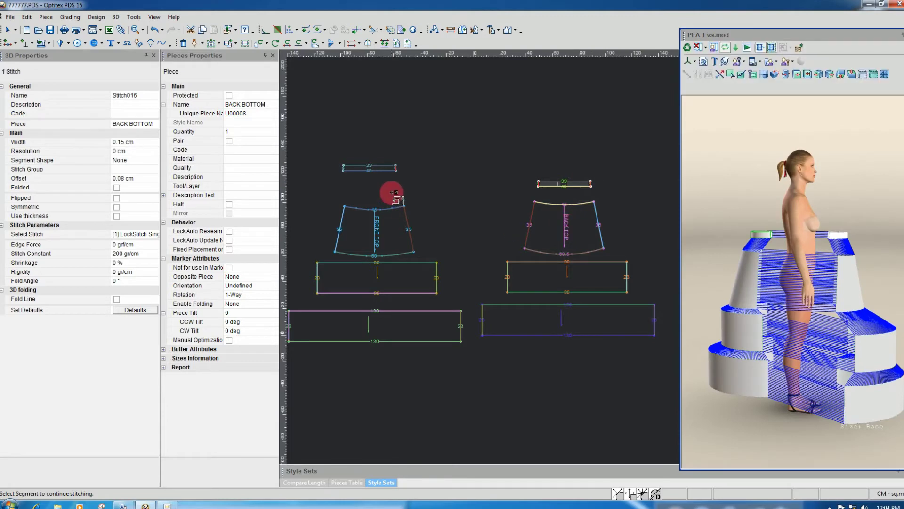
left_click(344, 166)
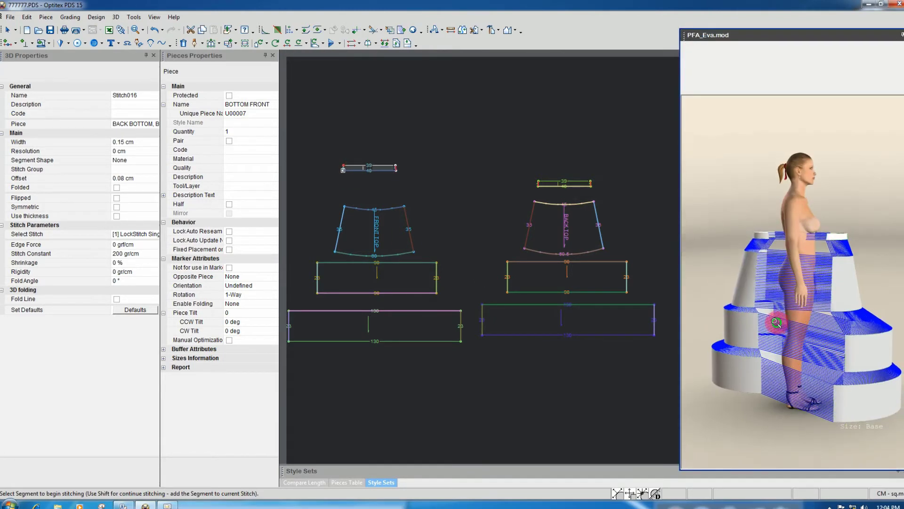
scroll(776, 322, "down", 1)
right_click_drag(776, 322, 733, 322)
right_click_drag(815, 318, 754, 333)
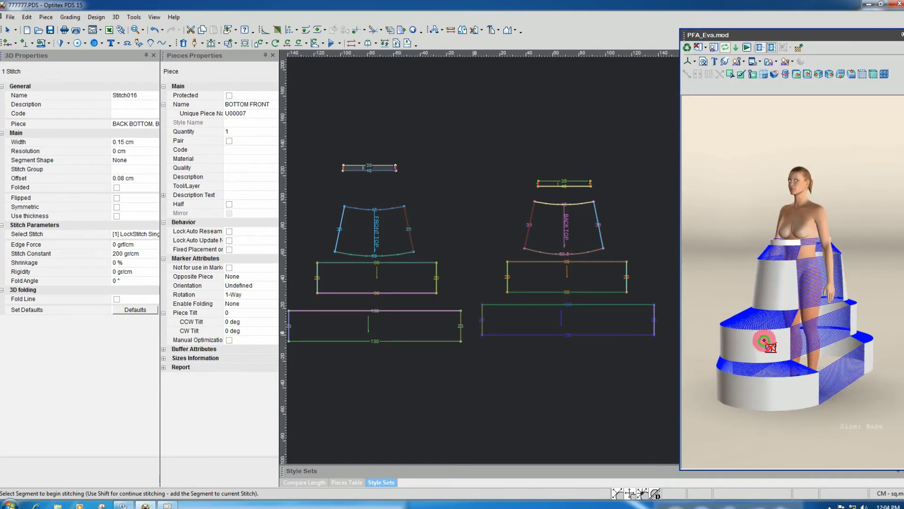
- In full-screen 3D view, move the FRONT 3AND PART, FRONT 2 AND PART and FRONT TOP pieces closer to the model
left_click(792, 62)
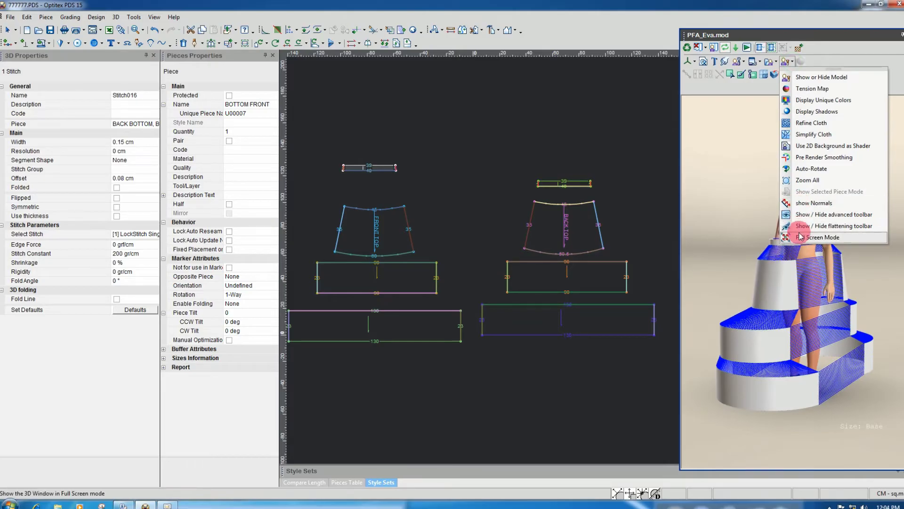
left_click(782, 234)
right_click_drag(419, 286, 315, 302)
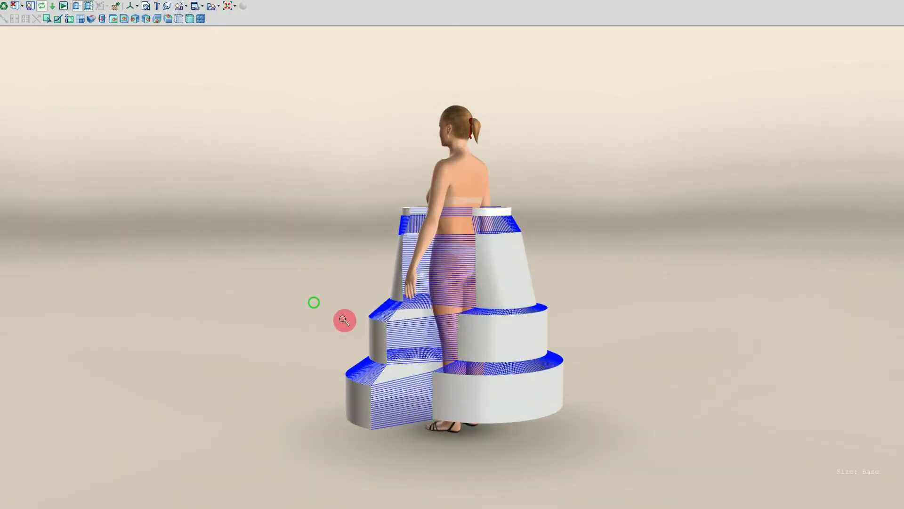
left_click_drag(436, 323, 468, 317)
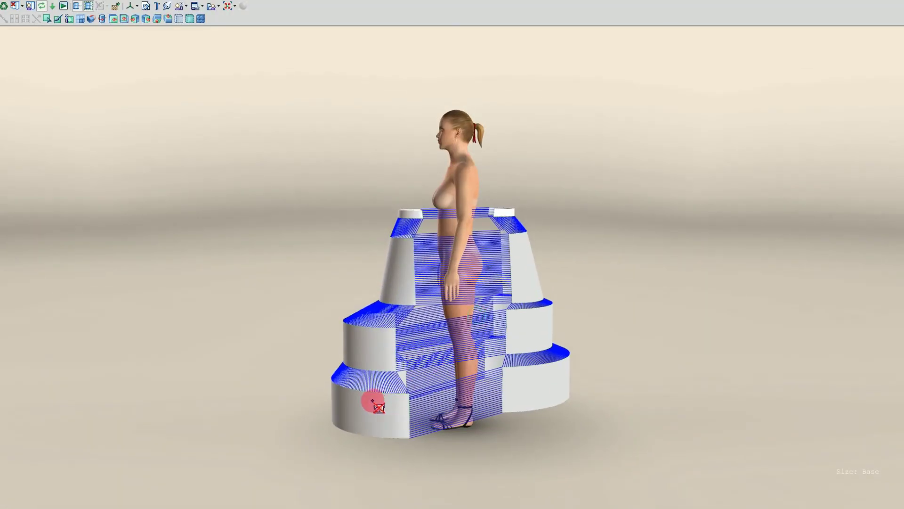
left_click_drag(372, 399, 403, 397)
left_click_drag(368, 352, 396, 346)
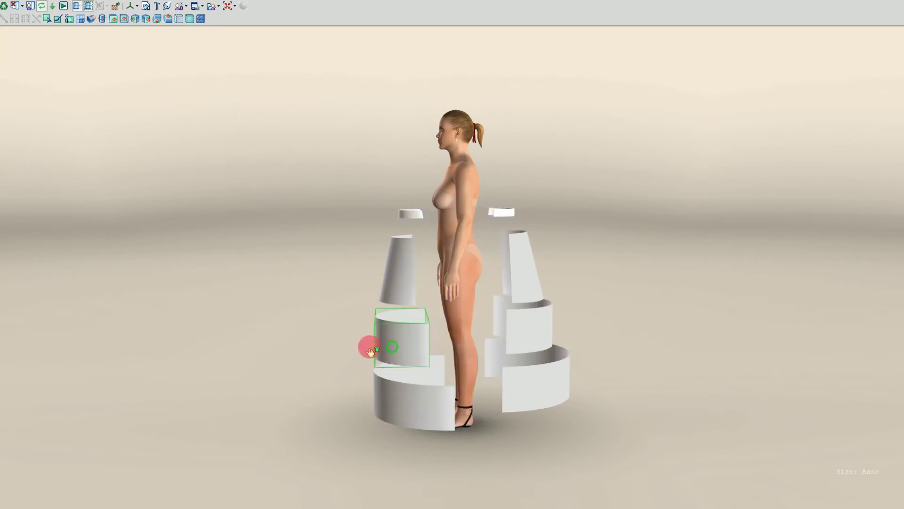
left_click_drag(402, 274, 423, 275)
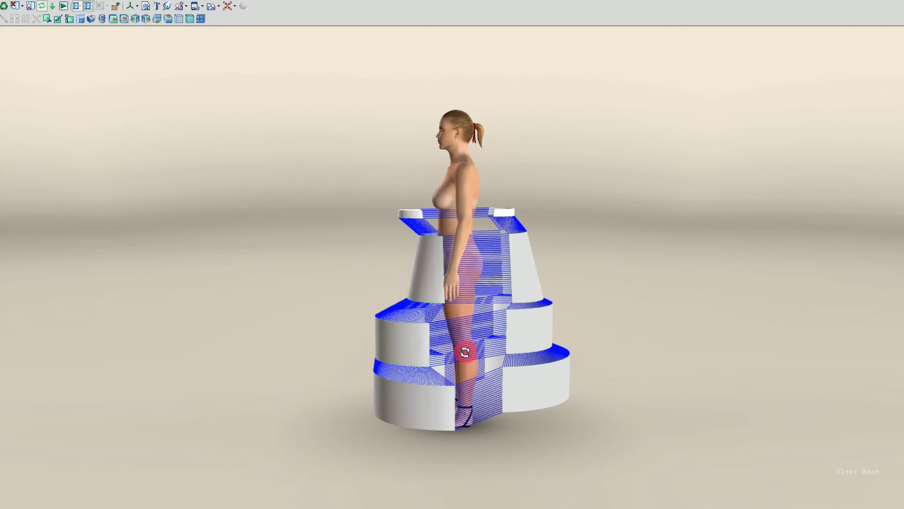
- Move the BACK TOP, BACK 2 AND PART and FRONT 2 AND PART pieces inward, closer to the model
left_click_drag(465, 352, 446, 350)
left_click_drag(500, 313, 502, 291)
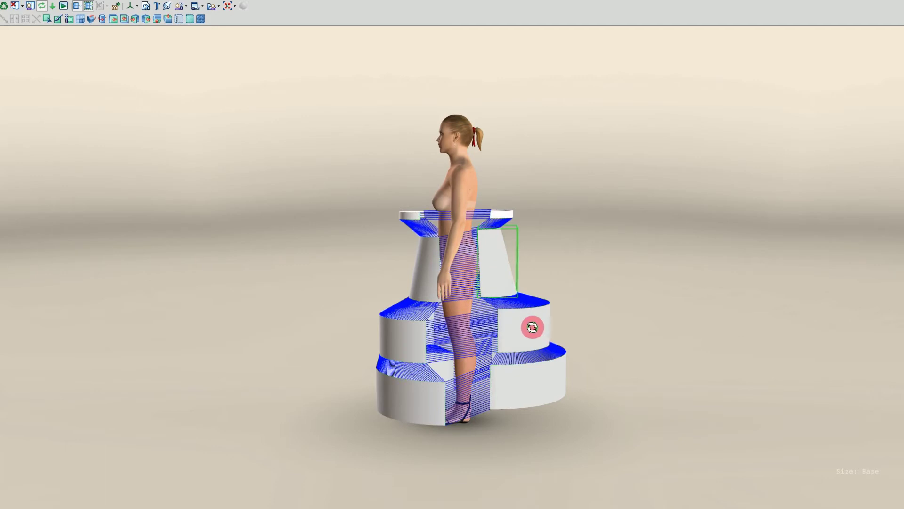
mouse_move(528, 320)
left_mouse_down()
mouse_move(569, 309)
mouse_move(511, 320)
left_mouse_up()
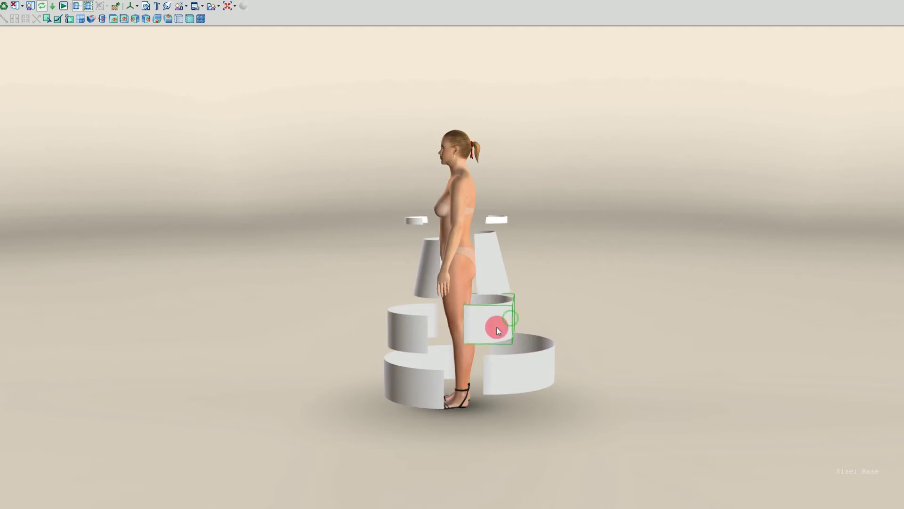
left_click(422, 325)
left_click_drag(436, 328, 430, 329)
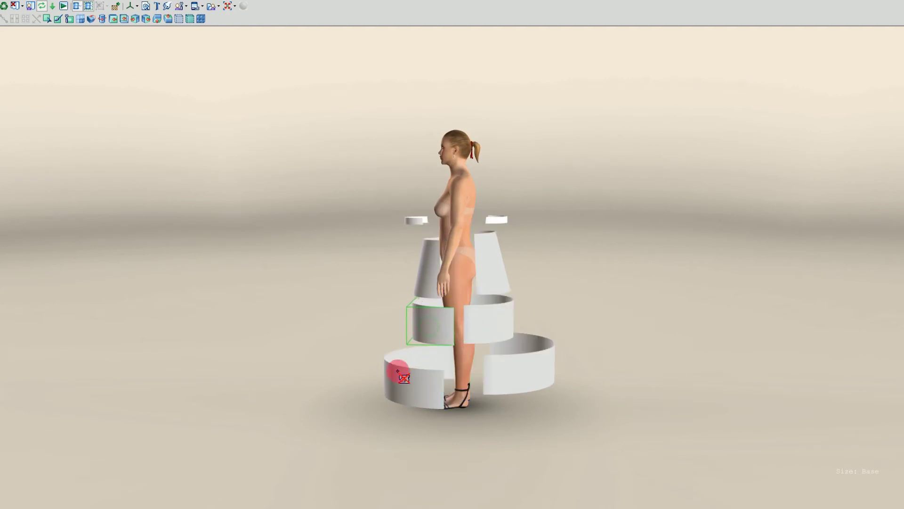
- Move the FRONT 3AND PART and BACK FRONT 3AND PART pieces up and inward beneath the second tier
left_click_drag(407, 375, 404, 364)
left_click(524, 377)
mouse_move(523, 377)
left_mouse_down()
mouse_move(505, 370)
mouse_move(513, 374)
left_mouse_up()
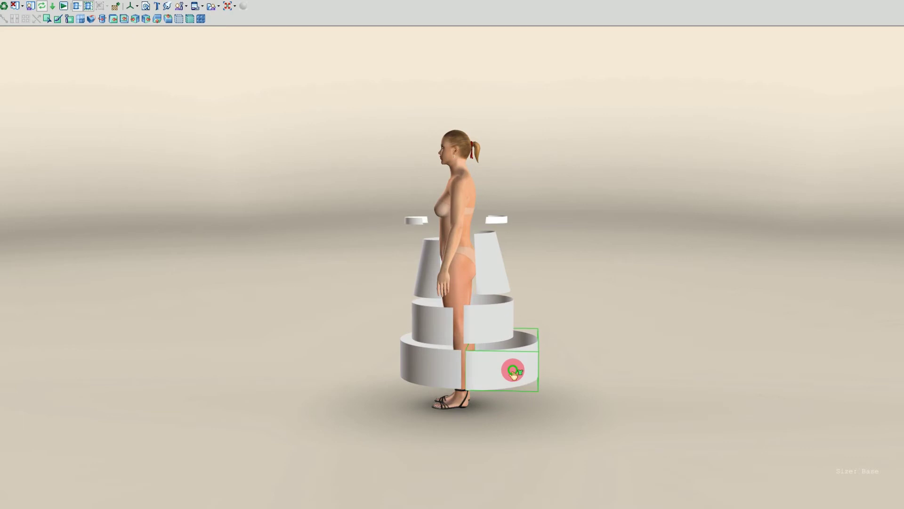
- Bring the BOTTOM FRONT and BACK BOTTOM bands inward to the model's waist, level with each other
left_click_drag(423, 321, 454, 327)
right_click_drag(454, 327, 456, 380)
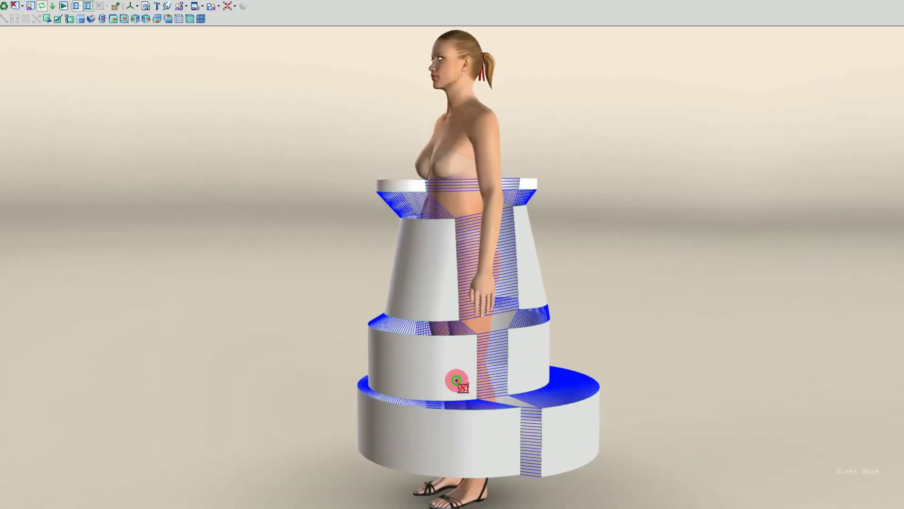
right_click_drag(458, 168, 540, 181)
left_click_drag(549, 163, 531, 172)
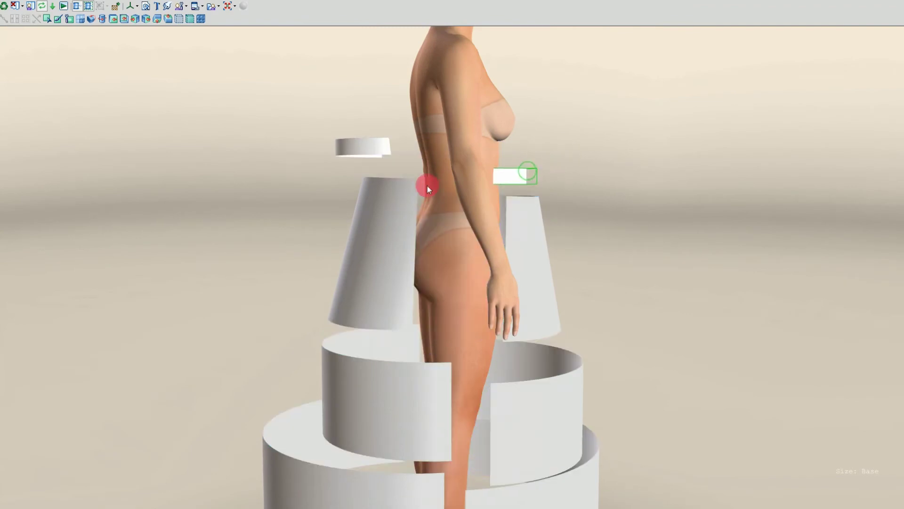
left_click(370, 150)
left_click_drag(372, 150, 412, 178)
- Lower the BACK TOP and FRONT TOP pieces so their hems sit close above the second tier
left_click(385, 263)
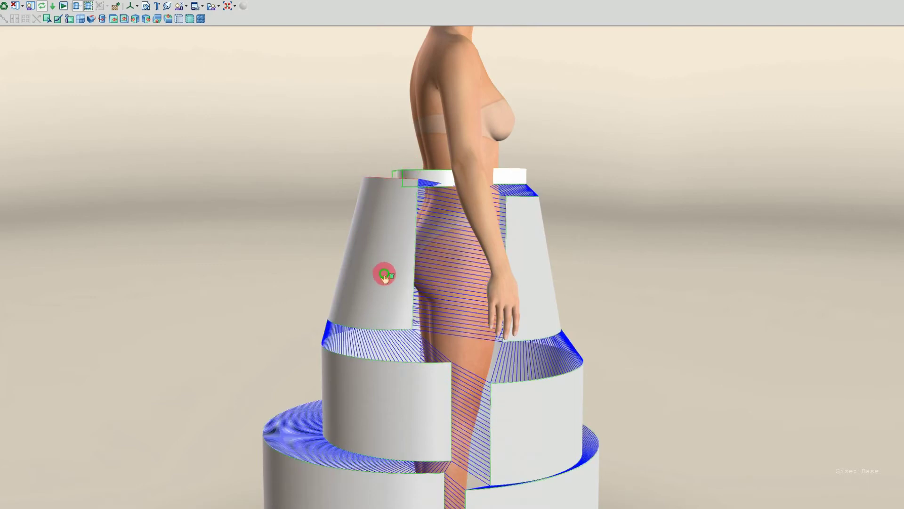
mouse_move(384, 274)
left_mouse_down()
mouse_move(389, 285)
mouse_move(397, 280)
left_mouse_up()
left_click(523, 261)
left_click_drag(525, 261, 524, 265)
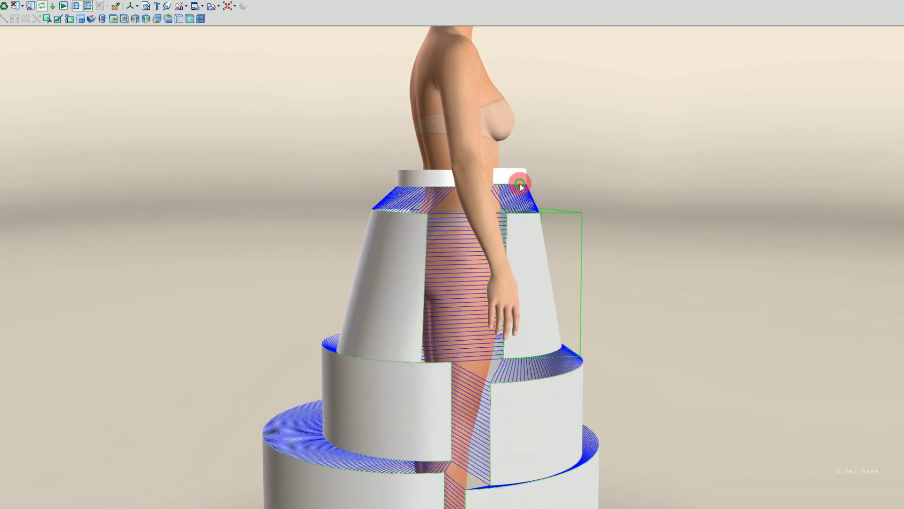
- Lower the BOTTOM FRONT and BACK BOTTOM bands to just above the FRONT TOP and BACK TOP pieces
left_click_drag(520, 192, 512, 201)
left_click(435, 174)
left_click_drag(427, 189, 429, 195)
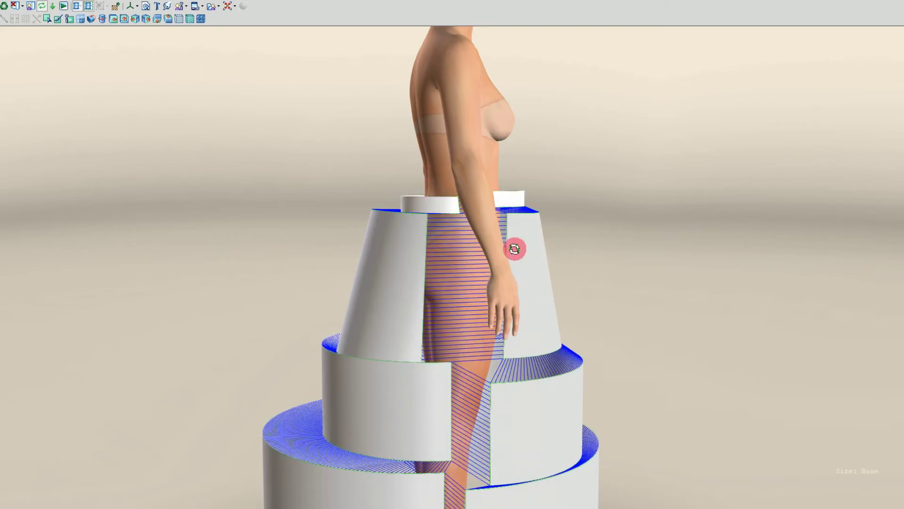
- Adjust the distance of the BACK FRONT 3AND PART and BACK 2 AND PART pieces behind the model
right_click_drag(515, 249, 483, 251)
mouse_move(519, 251)
left_mouse_down()
mouse_move(438, 246)
mouse_move(452, 256)
mouse_move(444, 256)
mouse_move(443, 218)
mouse_move(536, 413)
mouse_move(575, 408)
left_mouse_up()
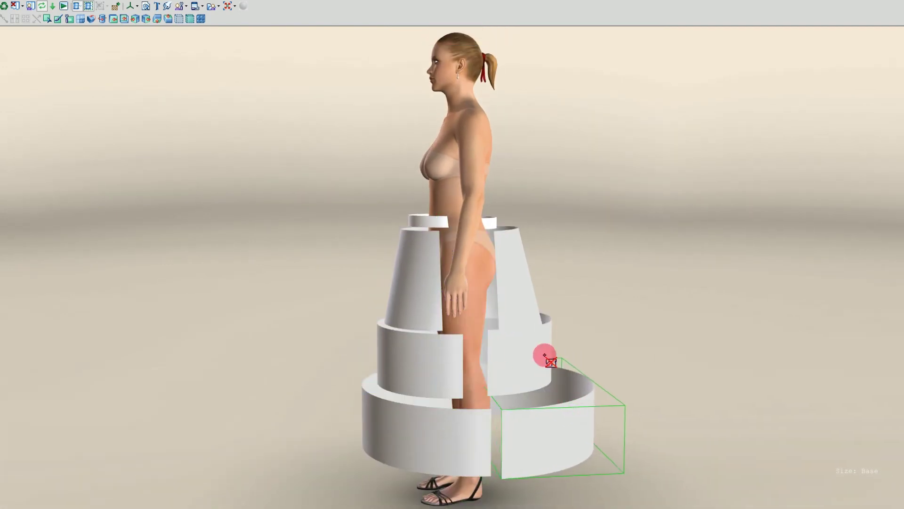
mouse_move(544, 355)
left_mouse_down()
mouse_move(536, 352)
mouse_move(540, 359)
left_mouse_up()
left_click(537, 359)
middle_click_drag(497, 365, 461, 356)
- In the back view, shift the BACK 2 AND PART and BACK FRONT 3AND PART pieces sideways to centre them on the model
mouse_move(463, 356)
right_mouse_down()
mouse_move(508, 349)
mouse_move(468, 361)
right_mouse_up()
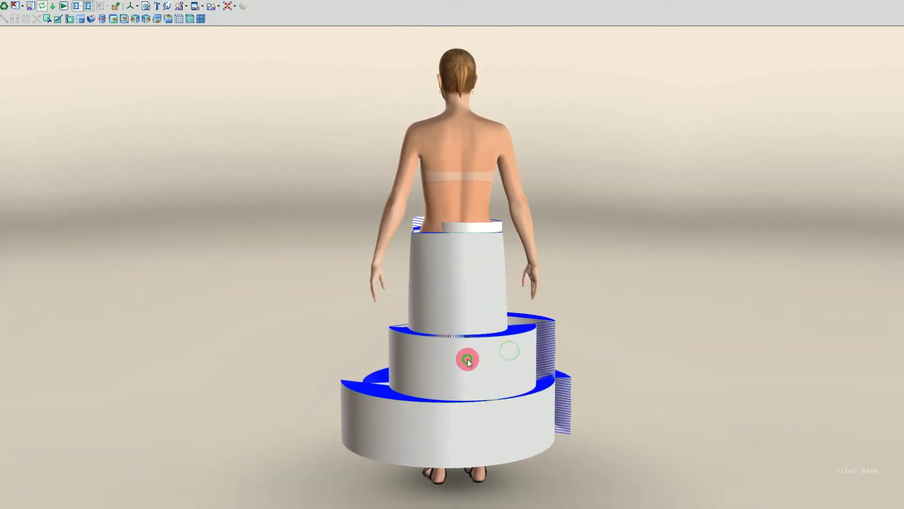
left_click(477, 360)
left_click_drag(476, 360, 475, 359)
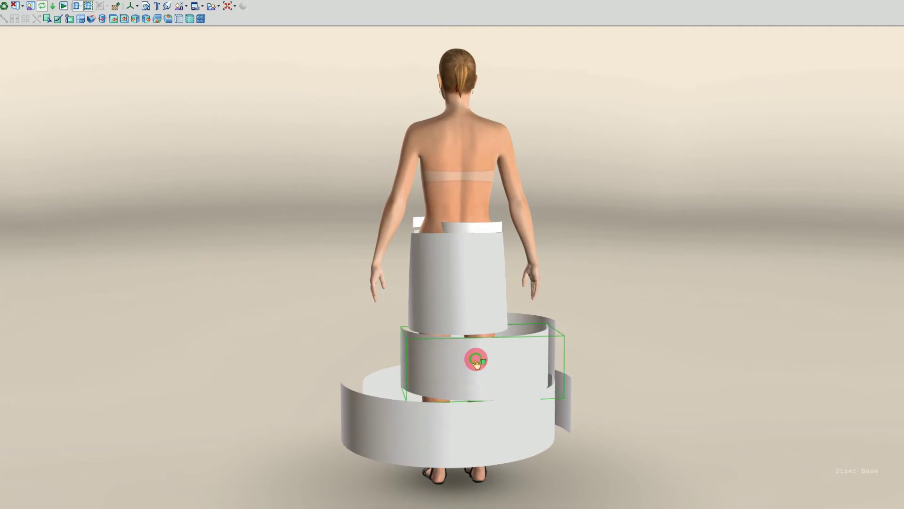
left_click(450, 423)
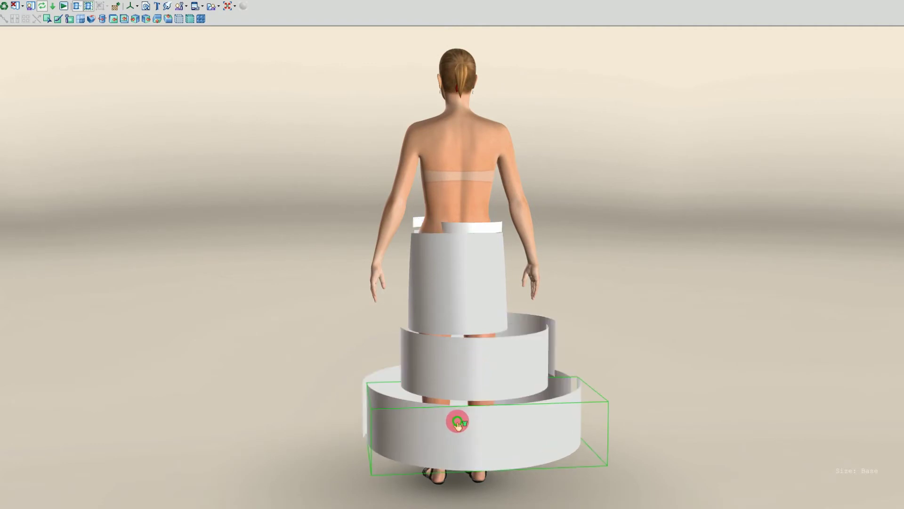
left_click_drag(452, 422, 453, 421)
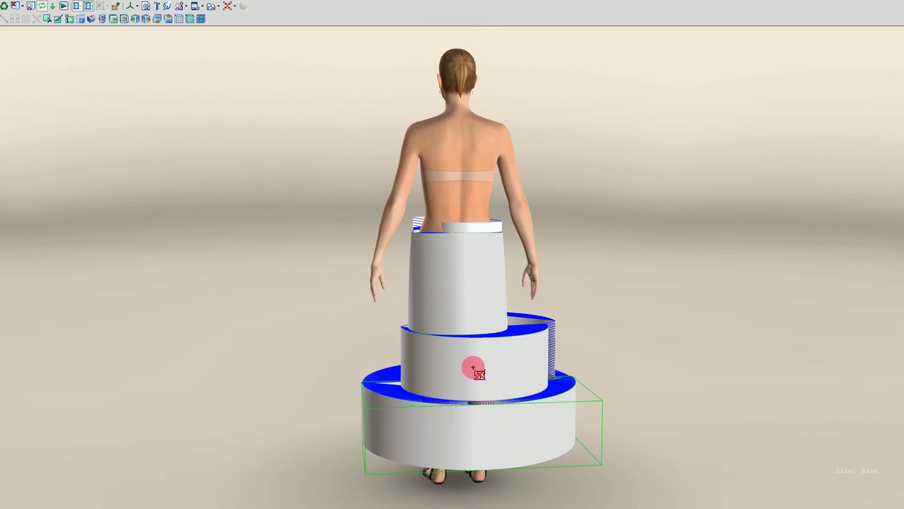
left_click_drag(468, 367, 435, 366)
mouse_move(508, 371)
middle_mouse_down()
mouse_move(501, 369)
mouse_move(512, 367)
middle_mouse_up()
left_click_drag(461, 371, 459, 371)
- In the front view, centre the BOTTOM FRONT band sideways on the model's waist
middle_click_drag(448, 363, 398, 347)
right_click_drag(395, 374, 442, 251)
middle_click_drag(456, 368, 413, 375)
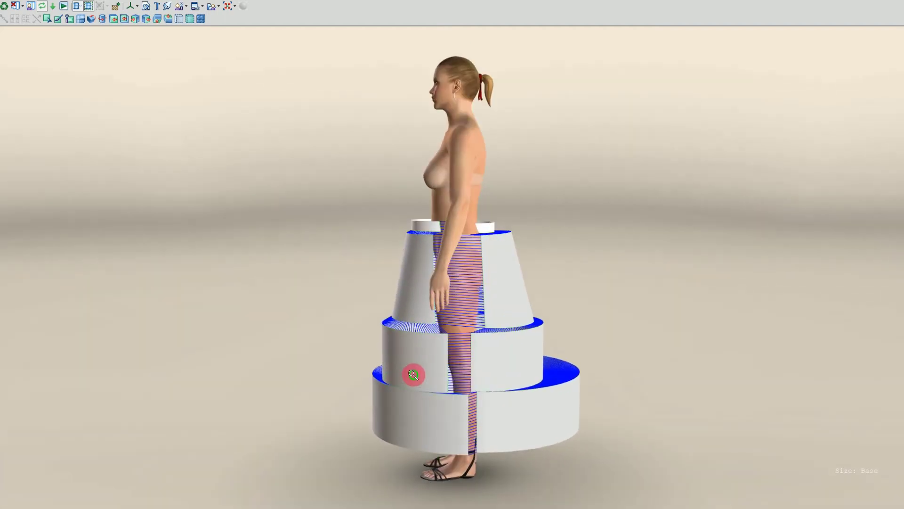
left_click(511, 329)
middle_click_drag(480, 351, 546, 327)
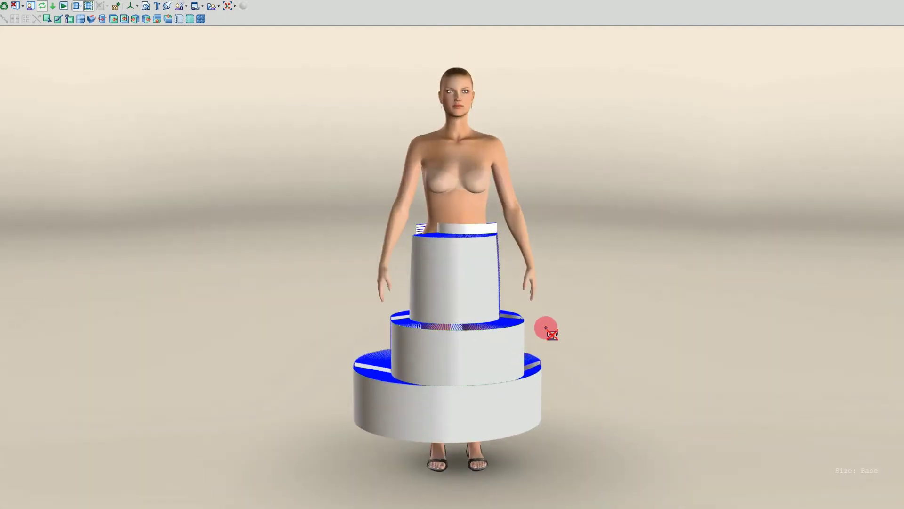
middle_click_drag(468, 259, 465, 259)
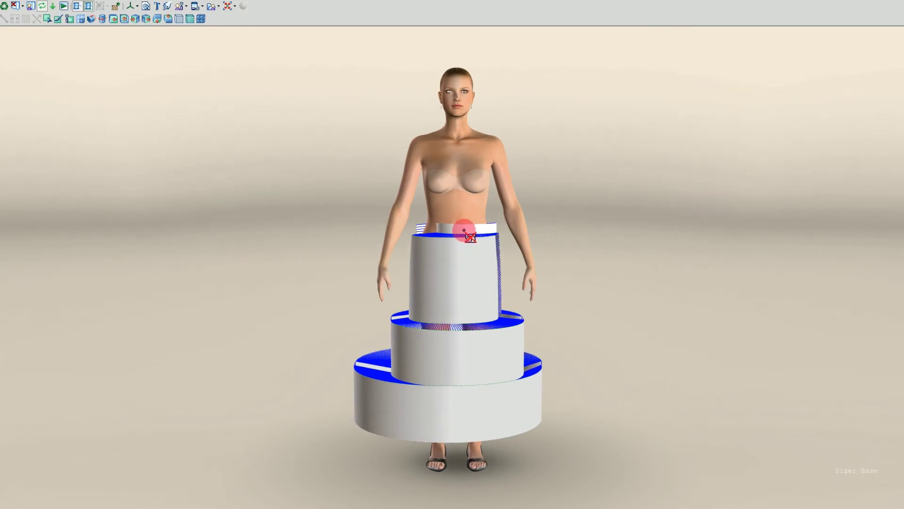
left_click_drag(463, 230, 454, 231)
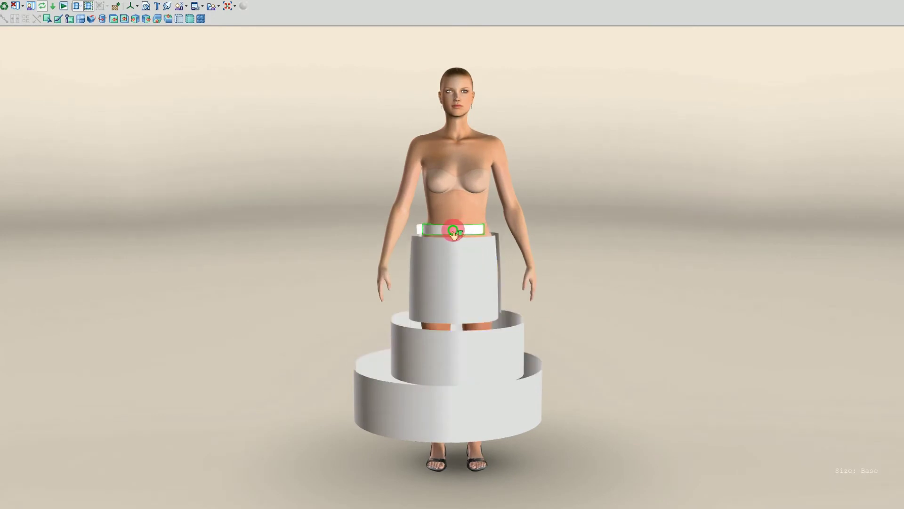
- Centre the BACK BOTTOM band on the model's back waist and move it slightly backward, away from the body
middle_click_drag(490, 262, 485, 231)
left_click_drag(479, 227, 471, 229)
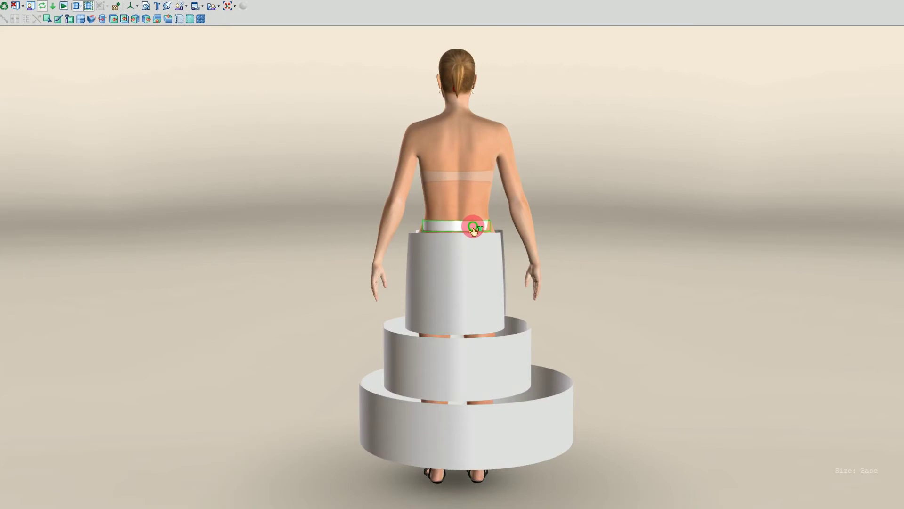
middle_click_drag(510, 264, 428, 273)
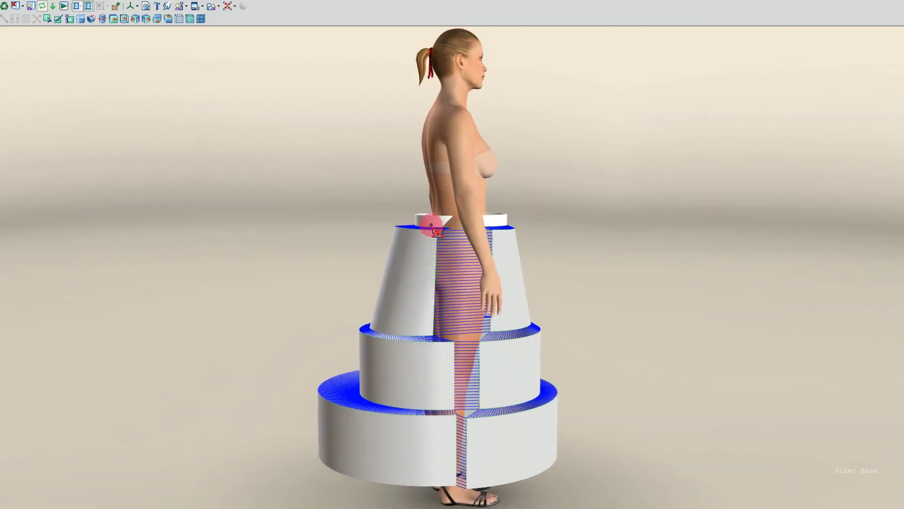
left_click_drag(436, 219, 430, 220)
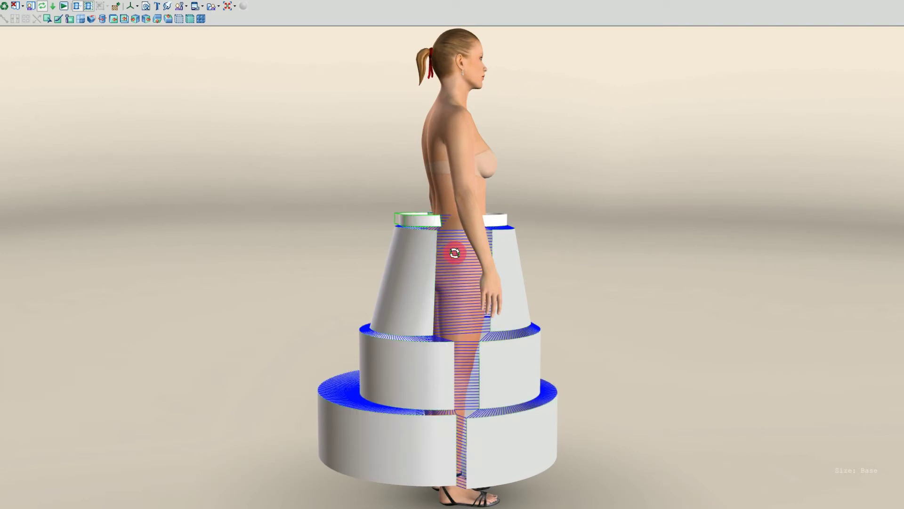
- Shift the FRONT 3AND PART piece sideways to centre it and nudge the BACK FRONT 3AND PART piece level with it
middle_click_drag(456, 255, 422, 258)
middle_click_drag(500, 273, 404, 252)
right_click_drag(460, 270, 468, 224)
middle_click_drag(481, 306, 495, 312)
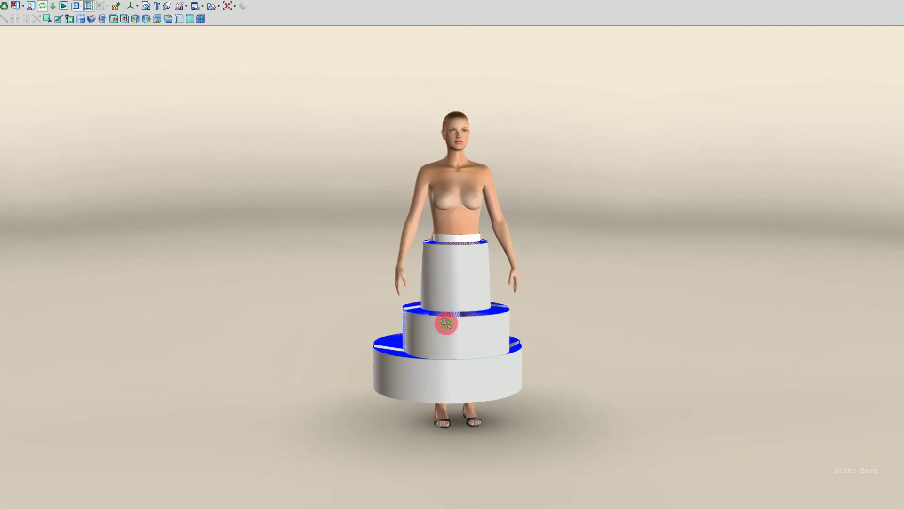
right_click_drag(446, 323, 446, 317)
left_click(447, 372)
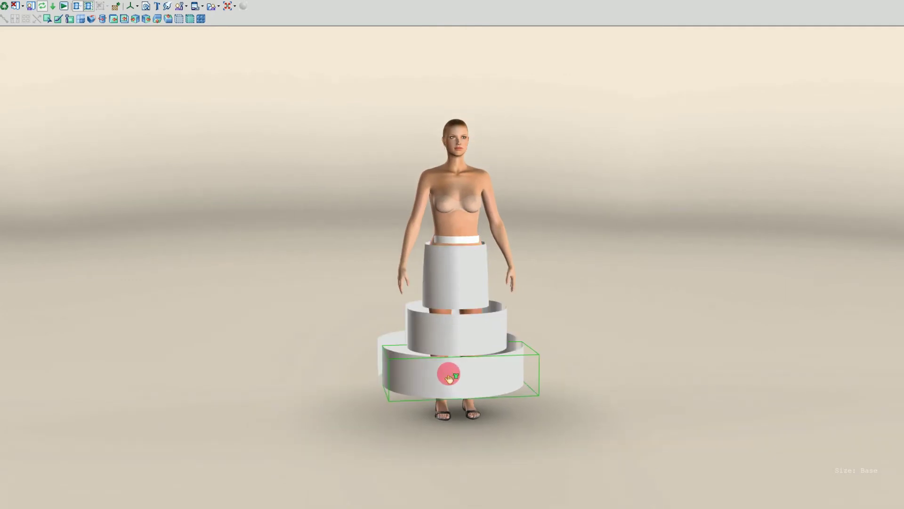
middle_click_drag(521, 374, 429, 377)
left_click(462, 382)
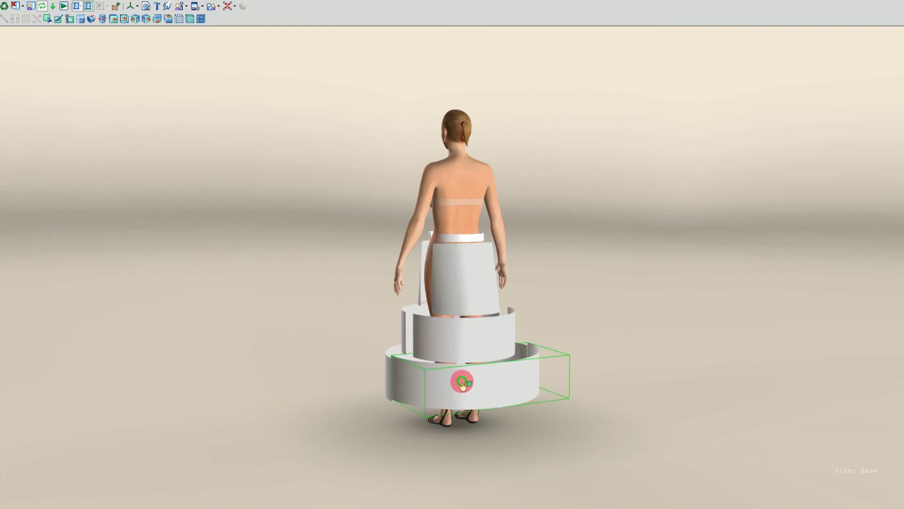
left_click_drag(461, 382, 462, 383)
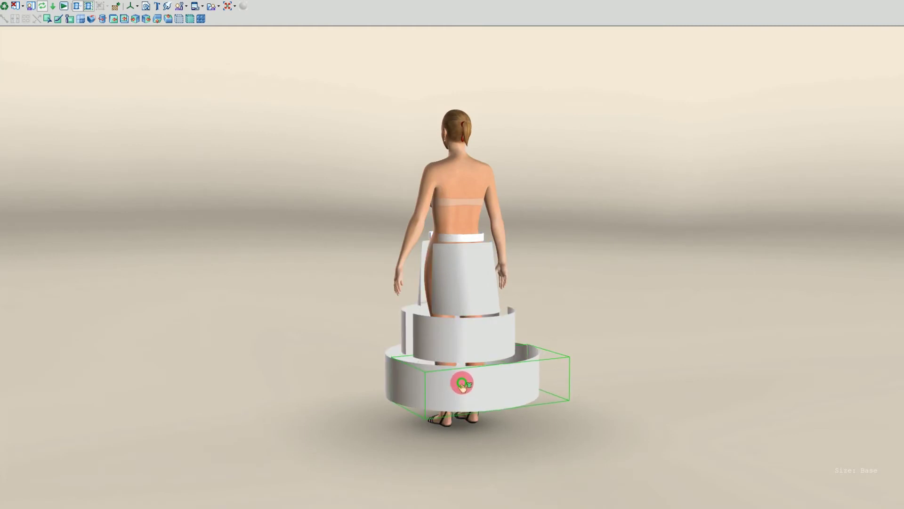
- Check the piece placement from the front and side, and restore the 3D window from full screen
middle_click_drag(439, 375, 488, 374)
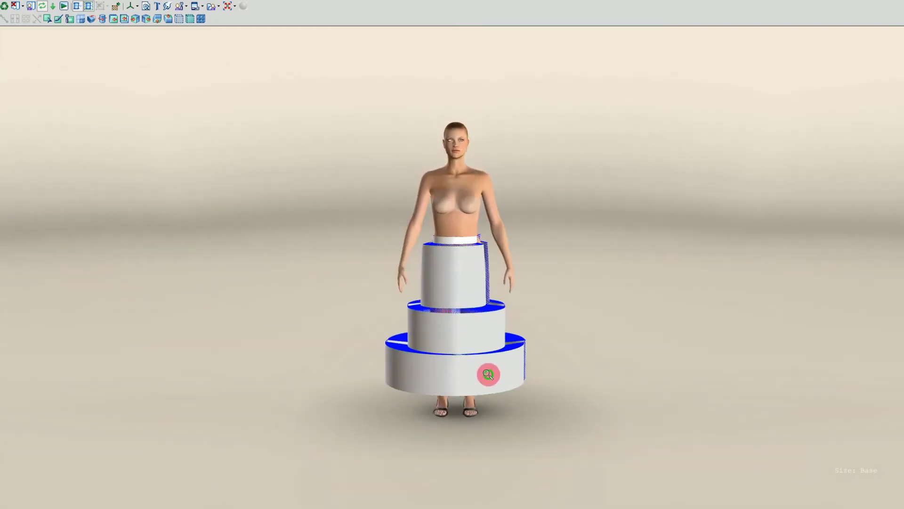
middle_click_drag(484, 303, 442, 292)
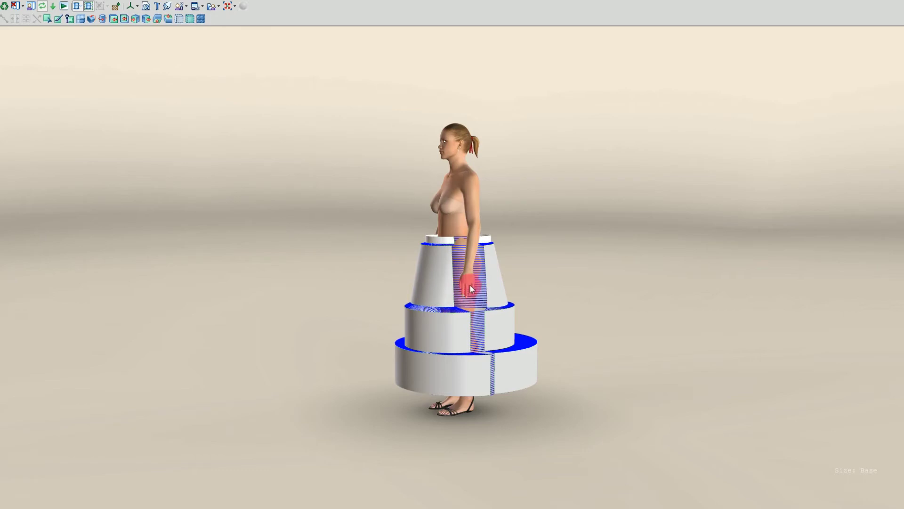
left_click(226, 5)
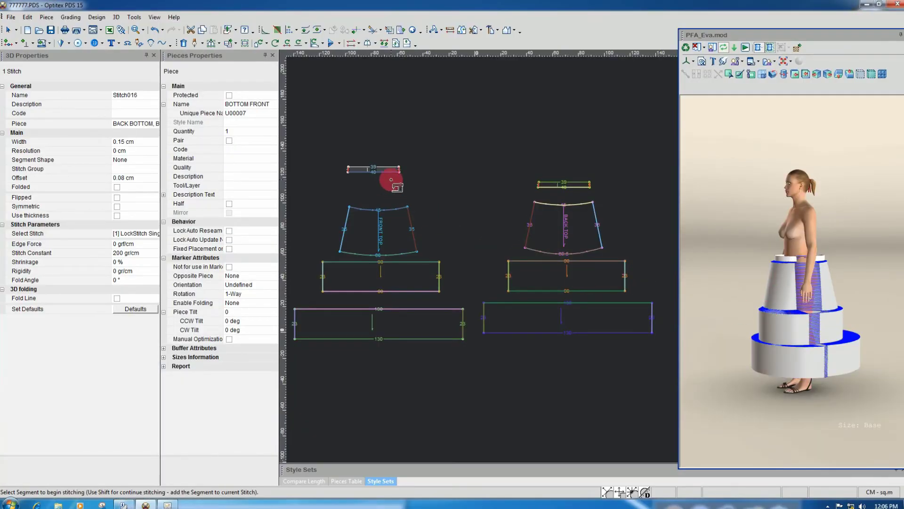
- Inspect the stitches joining BOTTOM FRONT to FRONT TOP, BACK BOTTOM to BACK TOP, and the lower back tiers in stitch selection mode
left_click(392, 172)
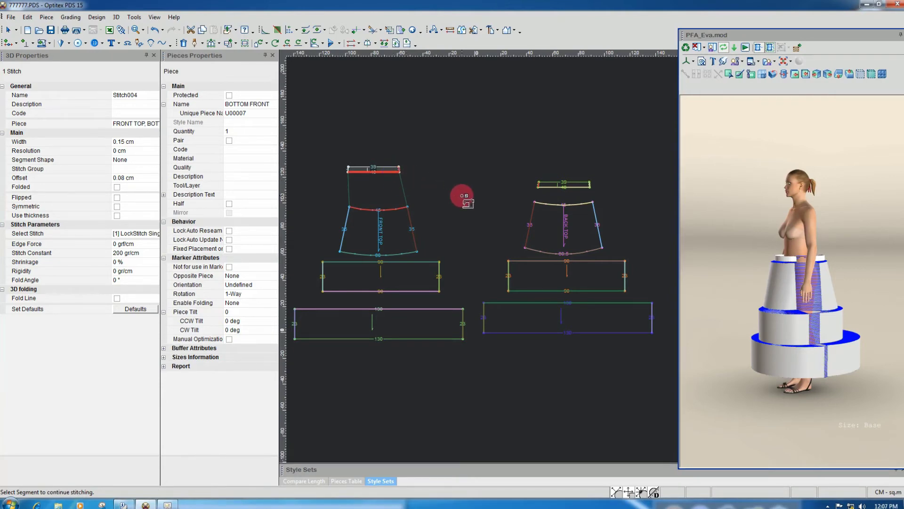
left_click(555, 204)
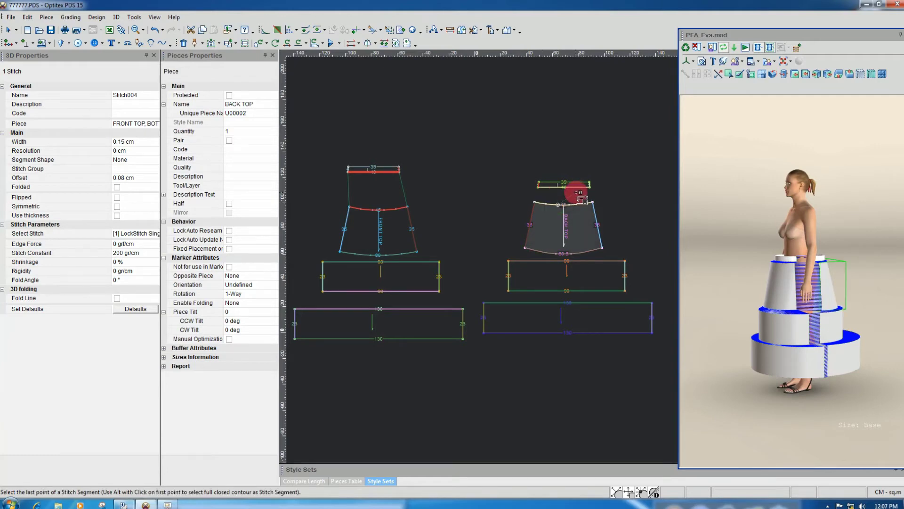
left_click(771, 48)
left_click(573, 194)
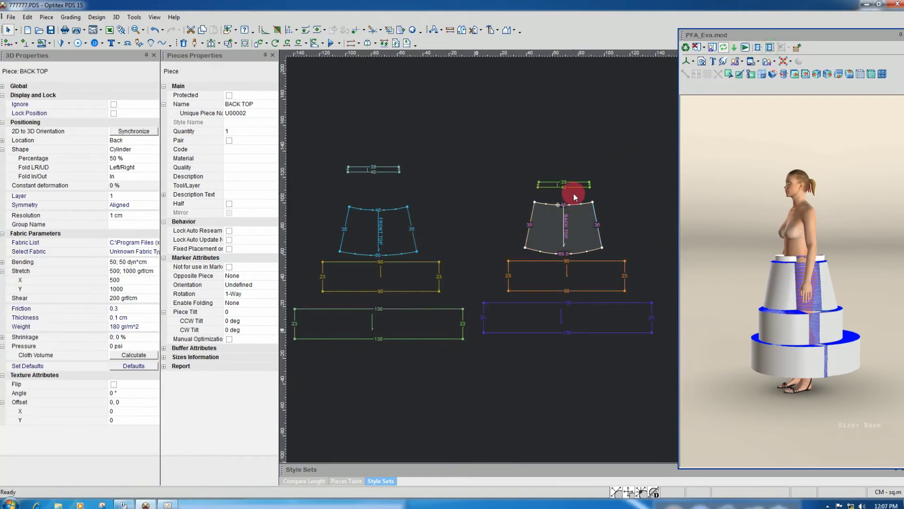
left_click(795, 48)
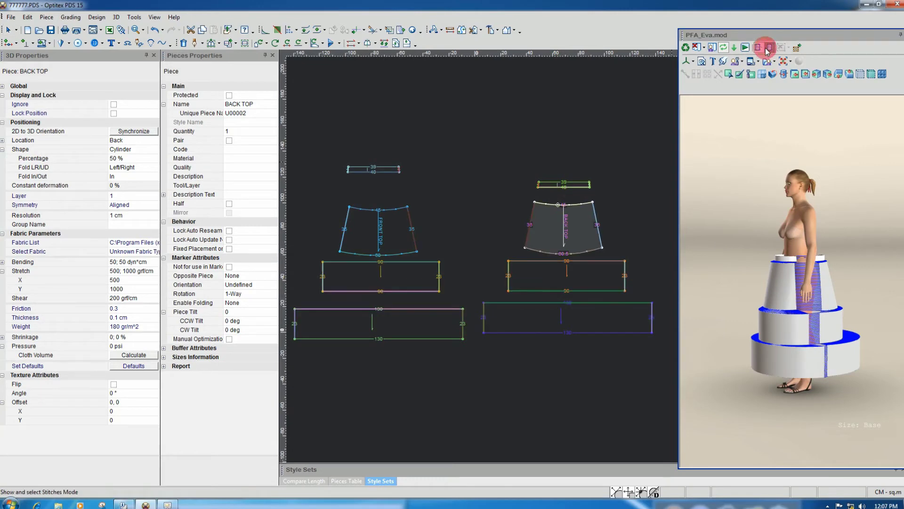
left_click(599, 224)
left_click(770, 47)
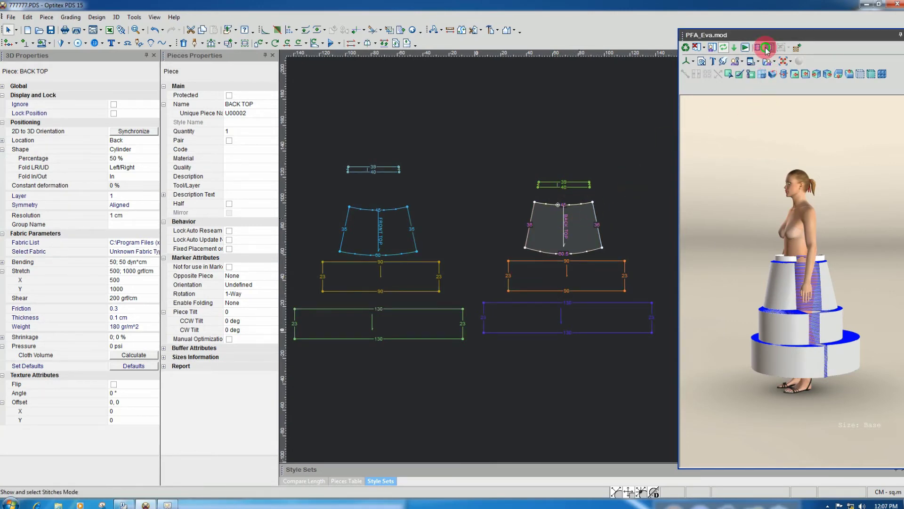
left_click(573, 205)
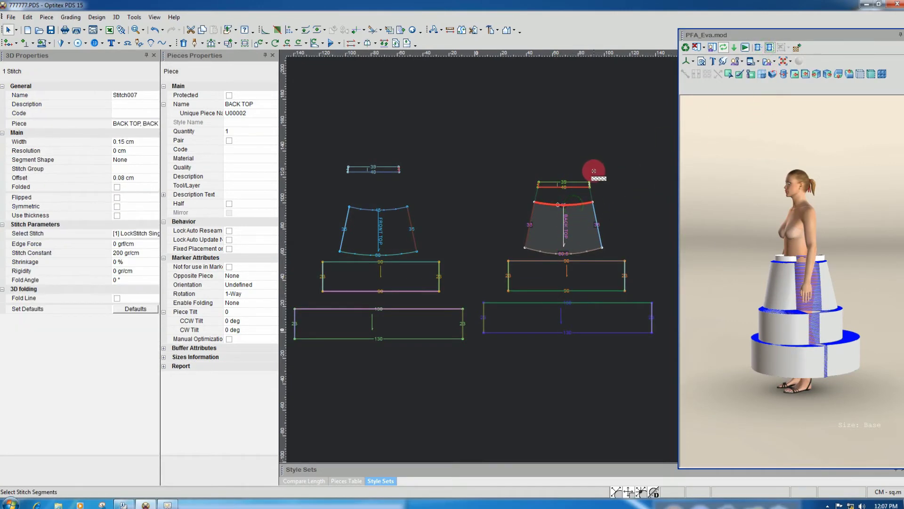
left_click(595, 263)
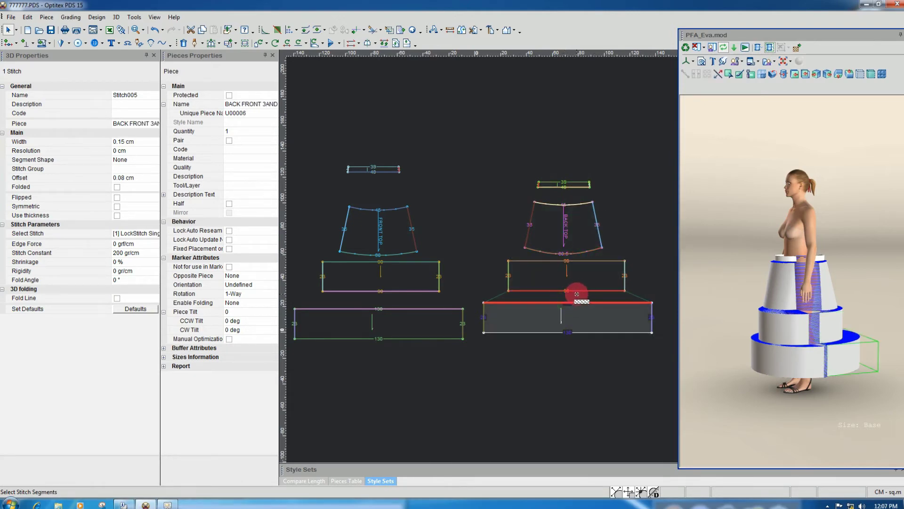
- Inspect the stitches joining the front tiers and the one joining FRONT TOP to the BOTTOM FRONT band
left_click(443, 306)
left_click(410, 255)
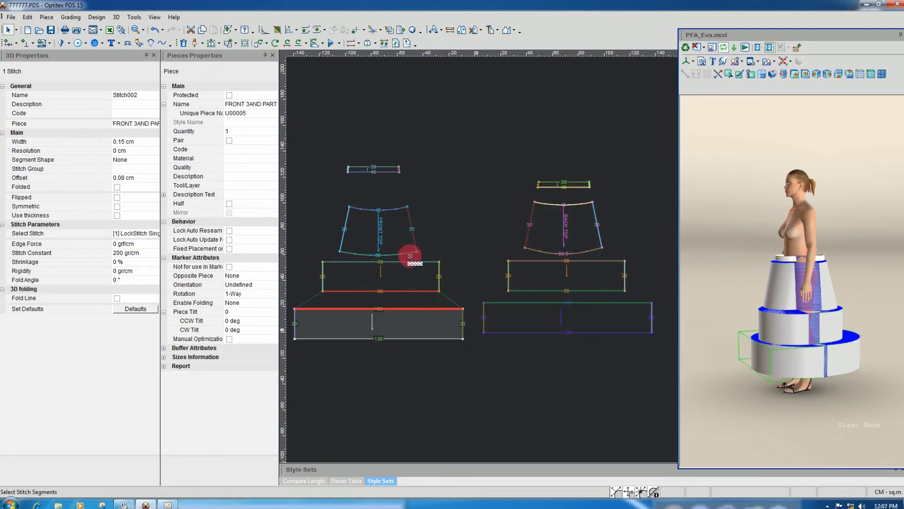
left_click(394, 211)
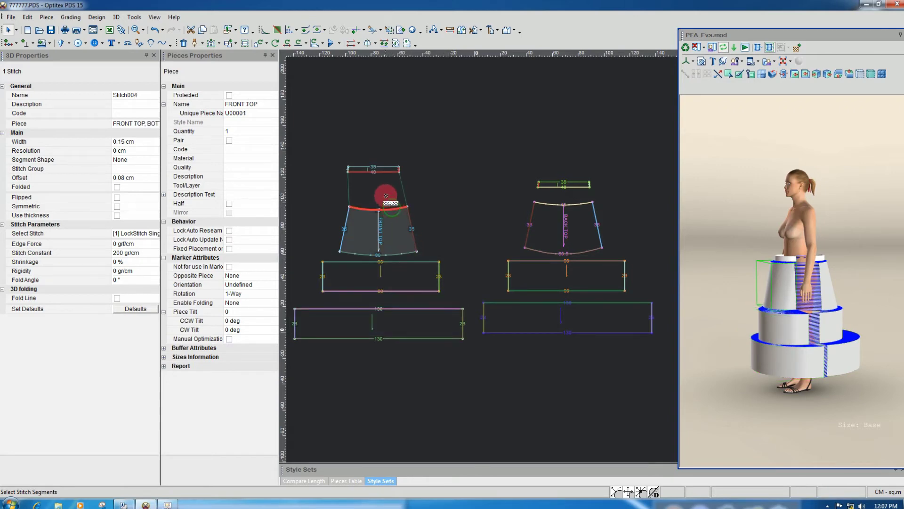
- Inspect the side-seam stitches of the lower tiers, top pieces and waist bands, and return to the Select tool
left_click(509, 282)
left_click(481, 313)
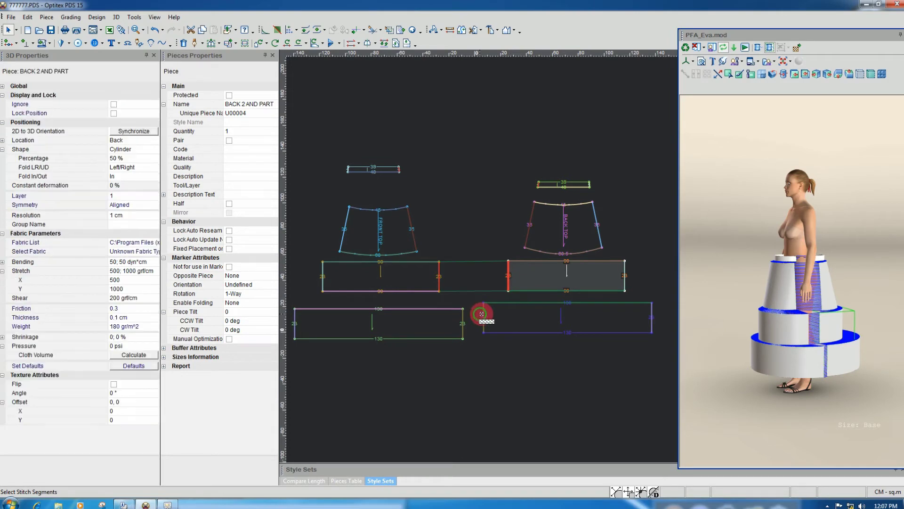
left_click(484, 314)
left_click(653, 314)
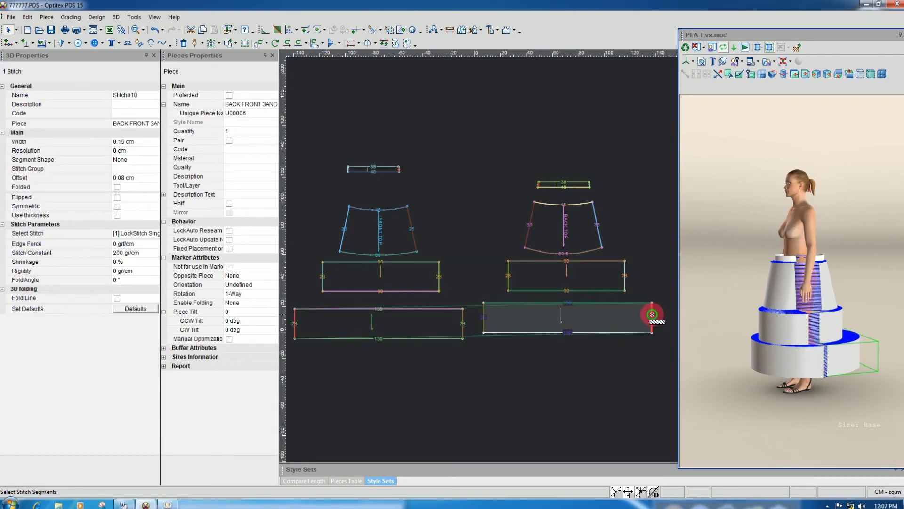
left_click(623, 271)
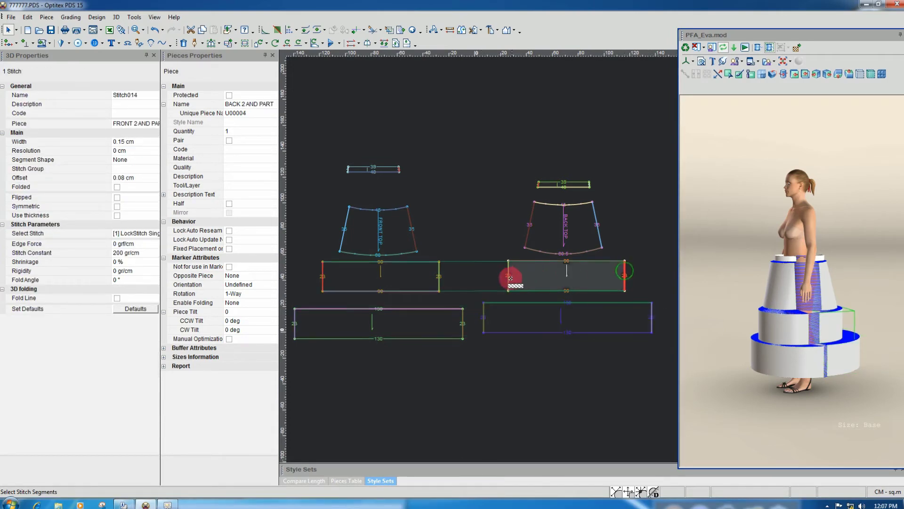
left_click(598, 222)
left_click(592, 189)
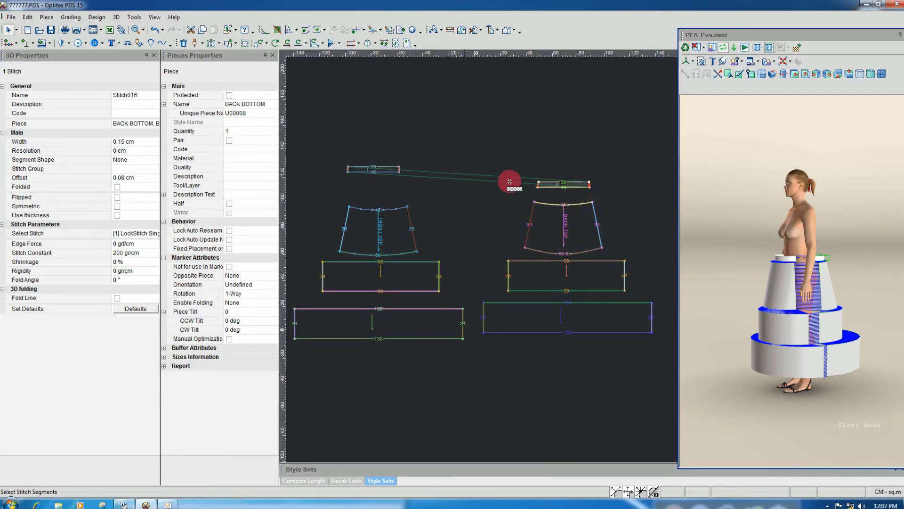
right_click(461, 198)
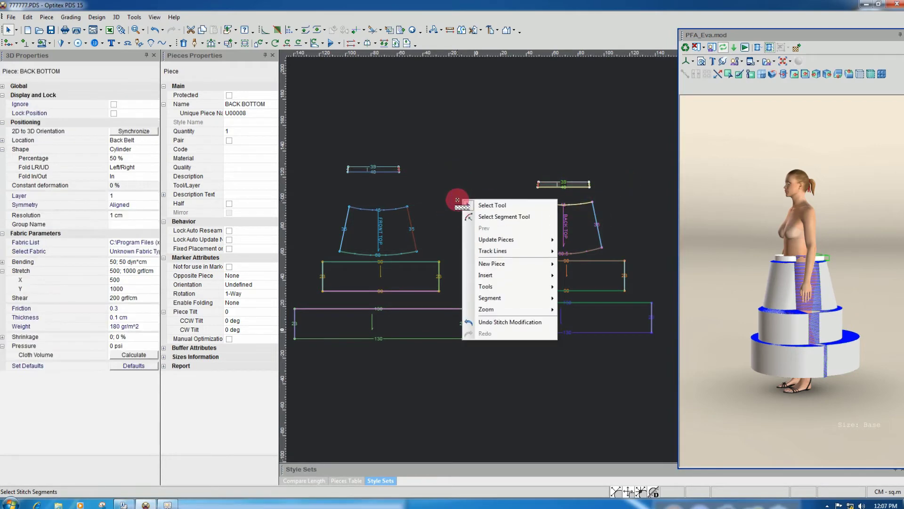
left_click(473, 203)
- Select the BOTTOM FRONT band and hide the 3D Properties window
left_click(389, 178)
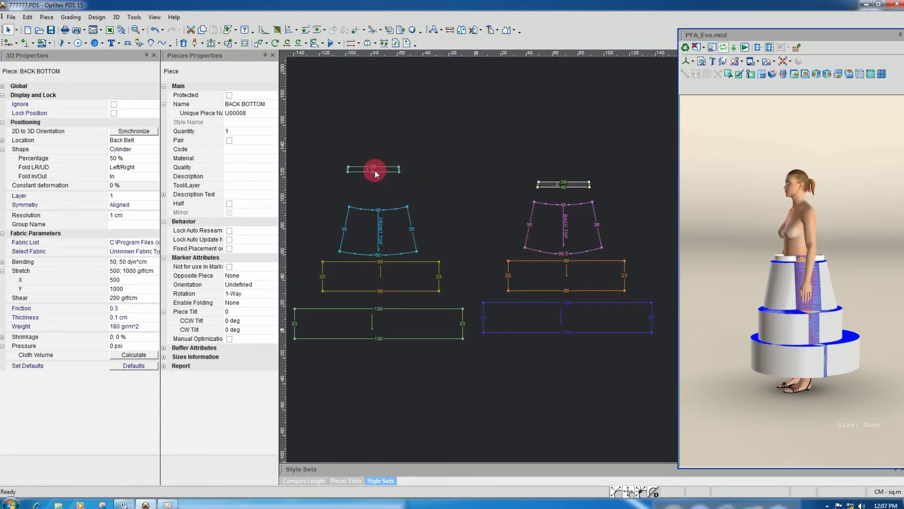
left_click(376, 174)
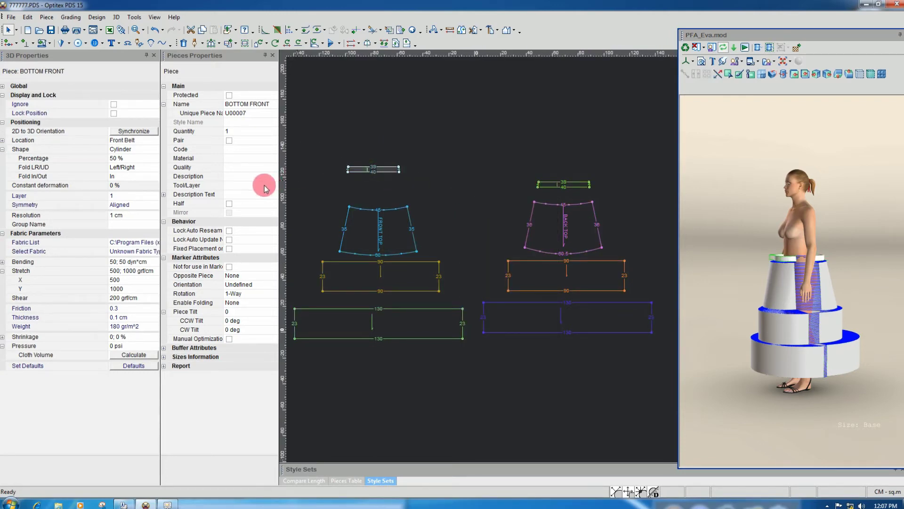
left_click(154, 17)
mouse_move(271, 113)
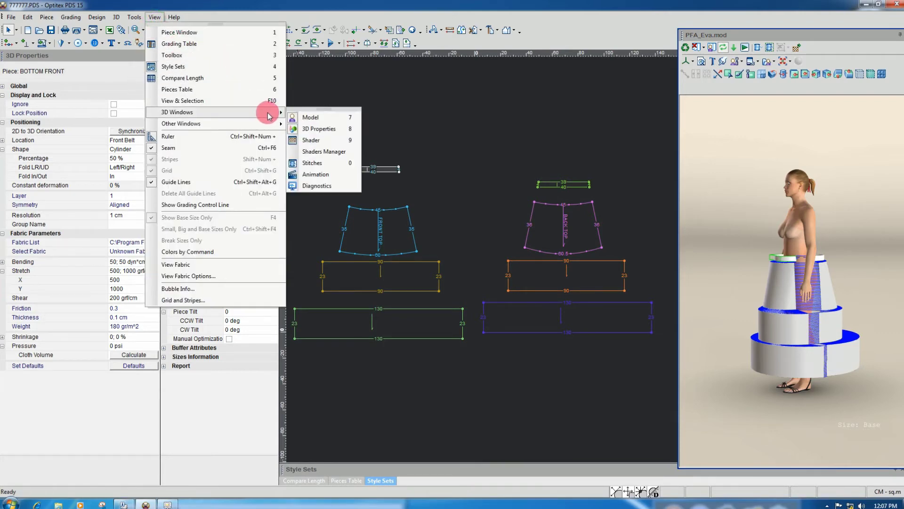
left_click(335, 129)
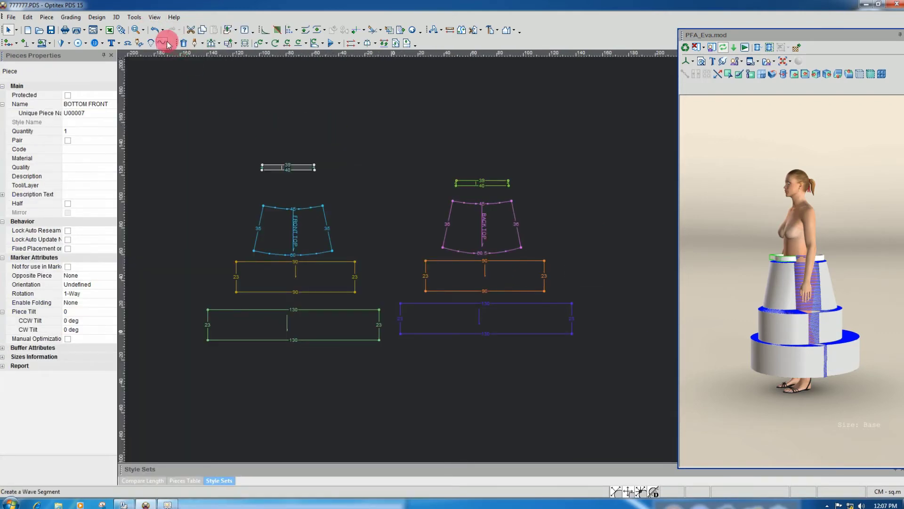
- Display the Shader window and bring back the 3D Properties window
left_click(154, 17)
mouse_move(259, 113)
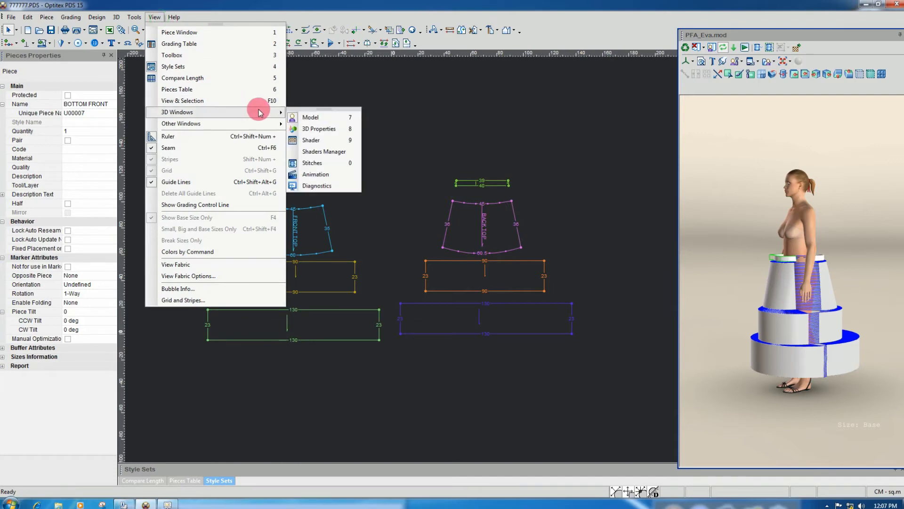
left_click(316, 140)
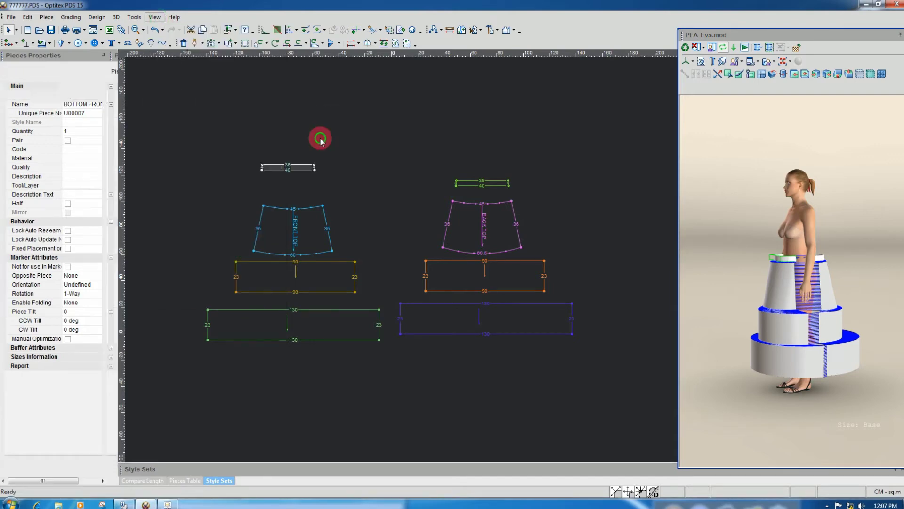
left_click(155, 17)
mouse_move(280, 112)
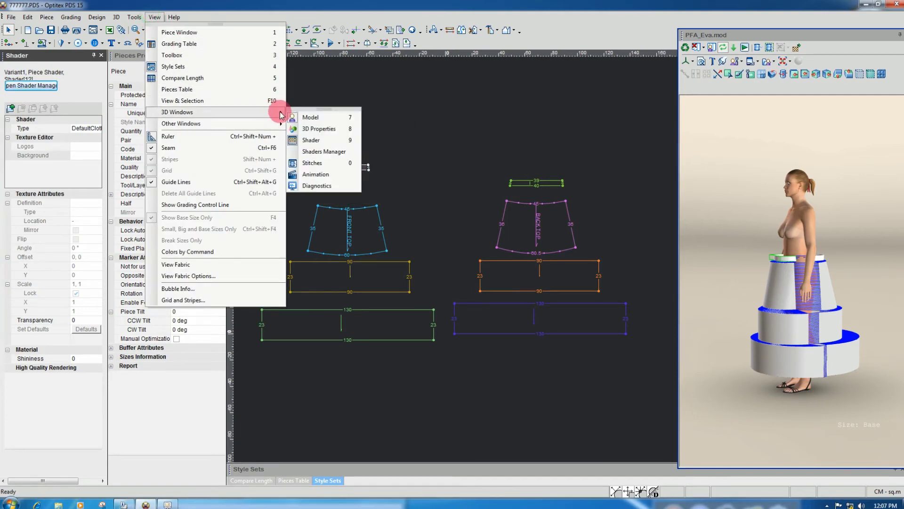
left_click(344, 130)
left_click(283, 159)
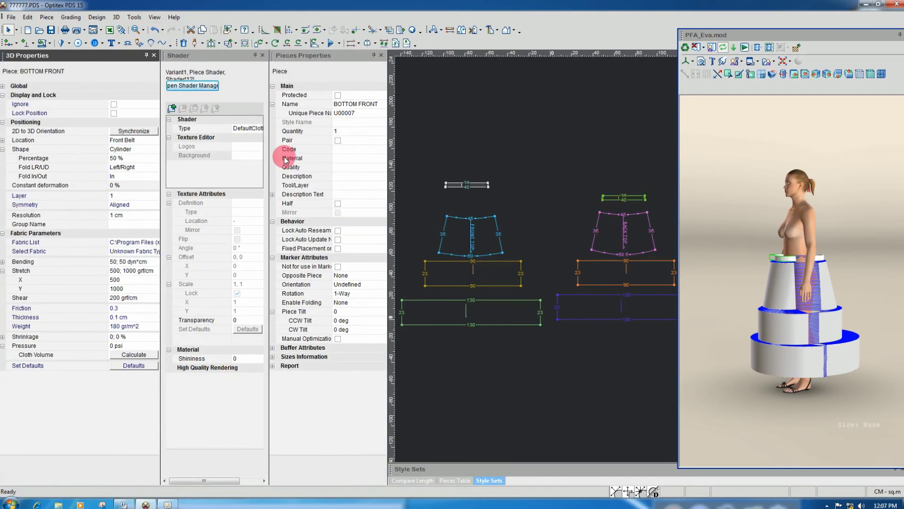
- Add a texture layer with the green striped image SYEP 2 to the BOTTOM FRONT band
left_click(173, 110)
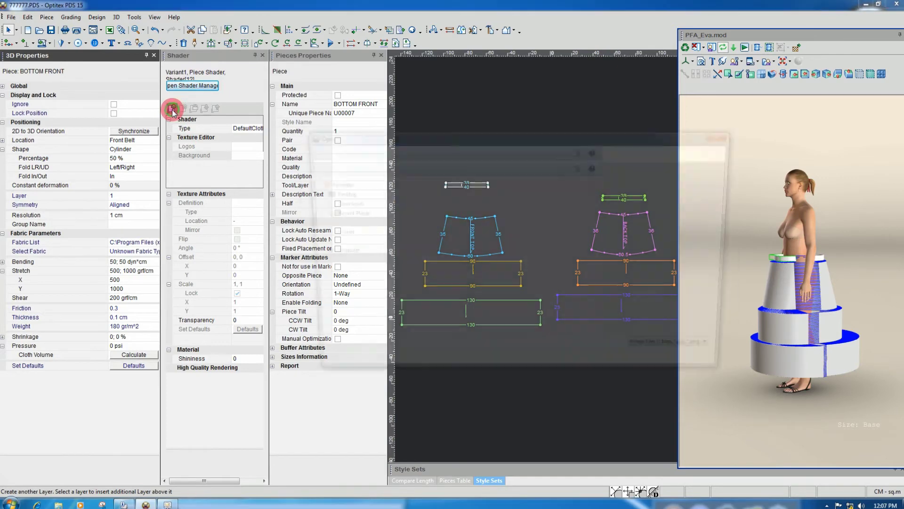
left_click(581, 285)
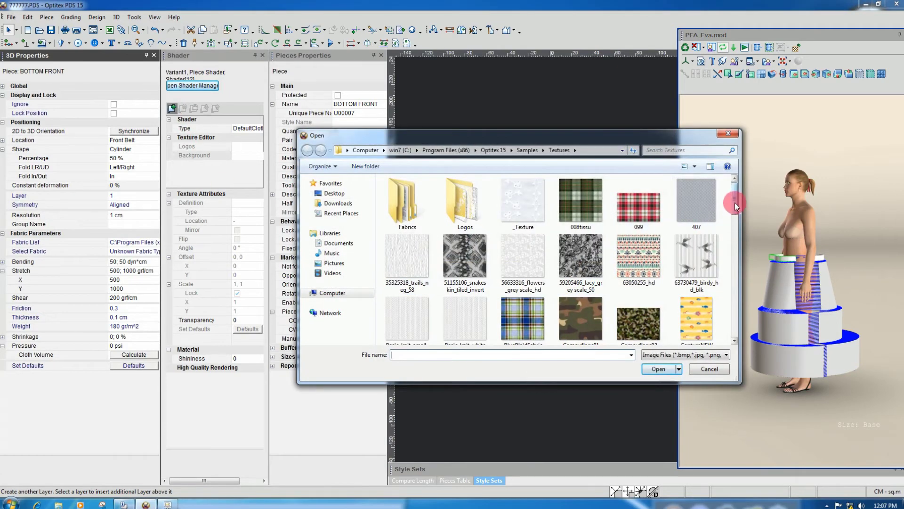
left_click_drag(735, 203, 738, 318)
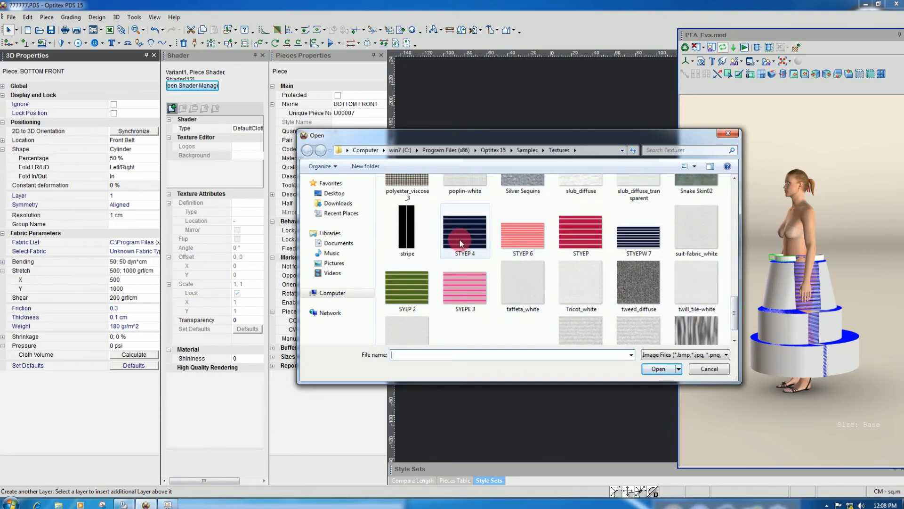
left_click(408, 286)
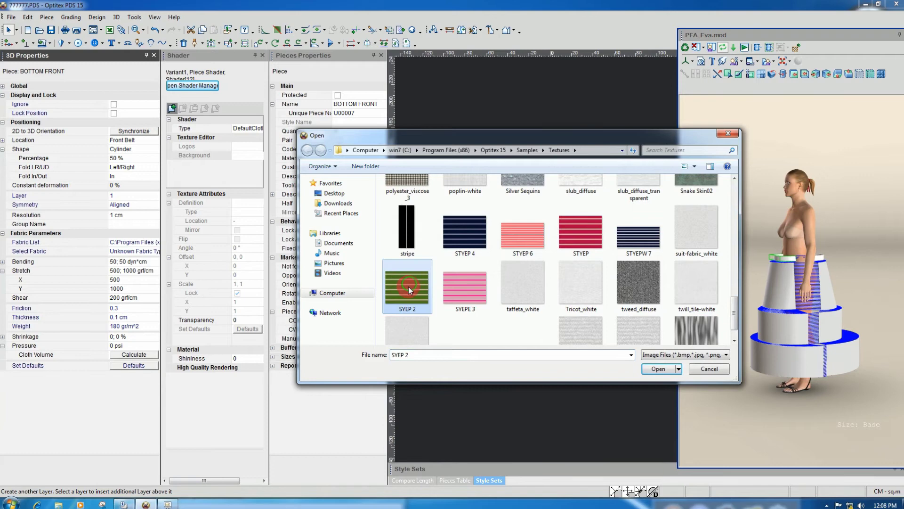
left_click(656, 368)
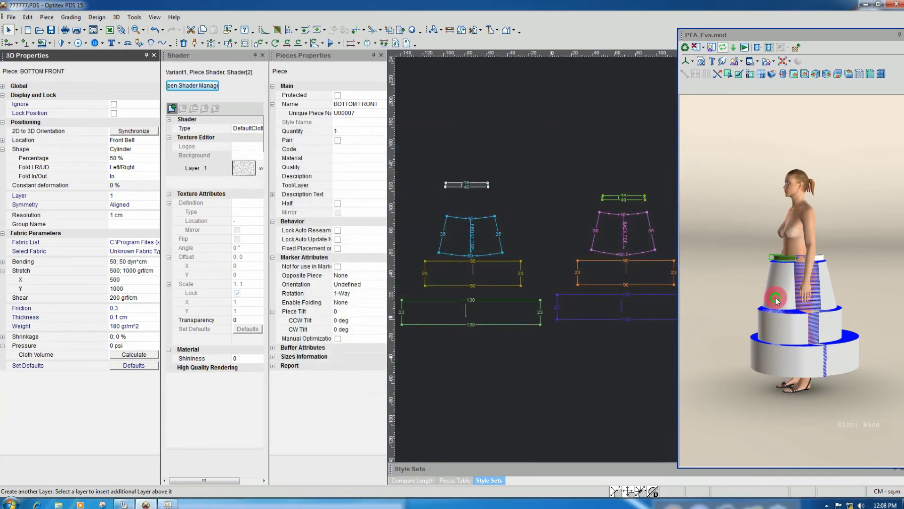
right_click_drag(775, 298, 782, 355)
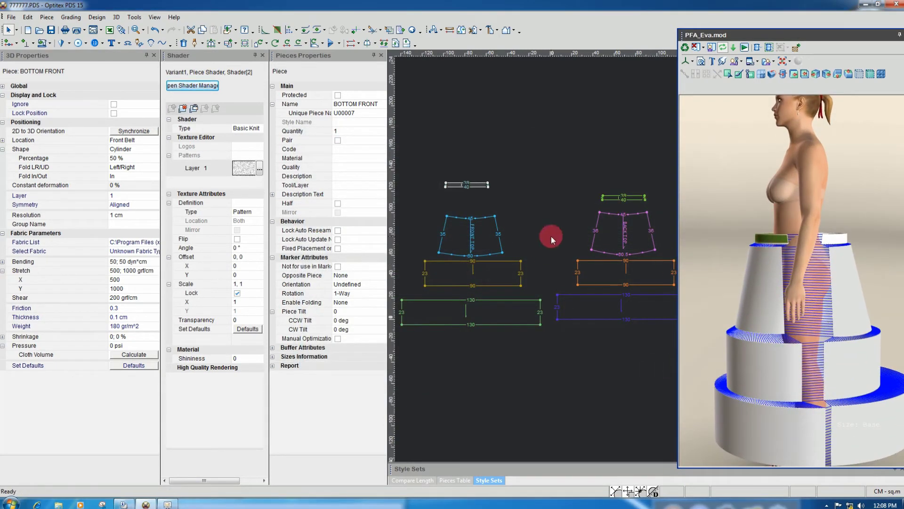
- Add the same SYEP 2 texture layer to the BACK BOTTOM band and check both bands around the model
left_click(611, 198)
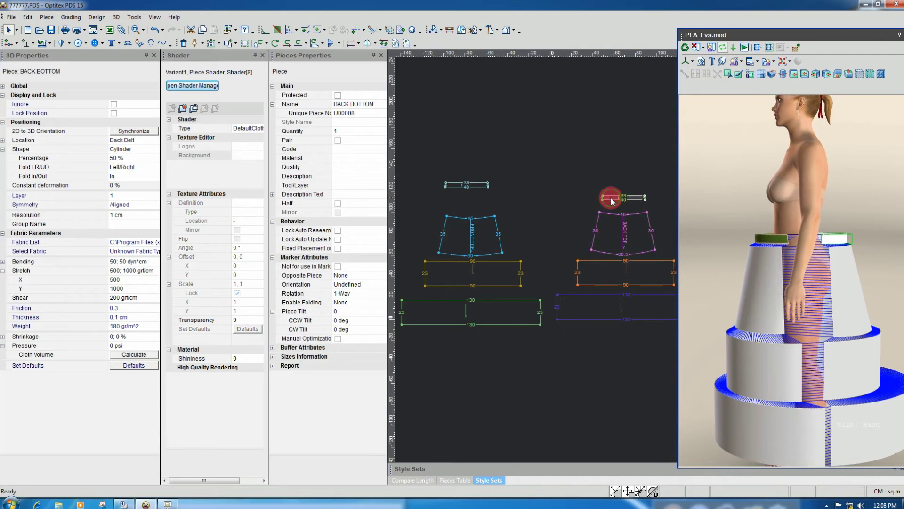
left_click(171, 108)
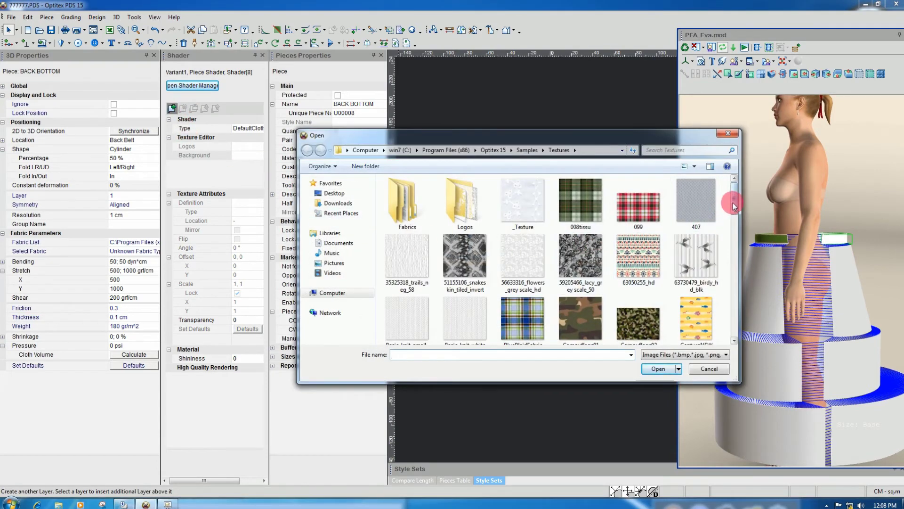
left_click_drag(732, 206, 730, 322)
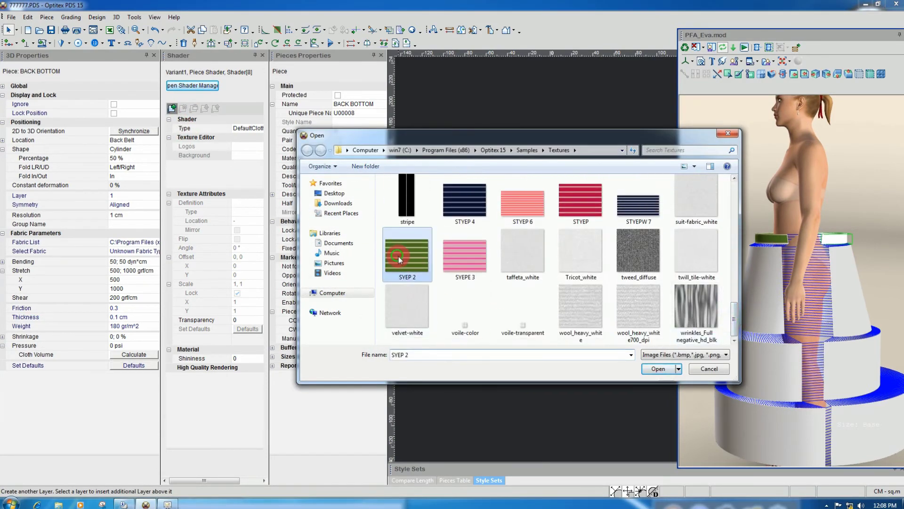
left_click(658, 368)
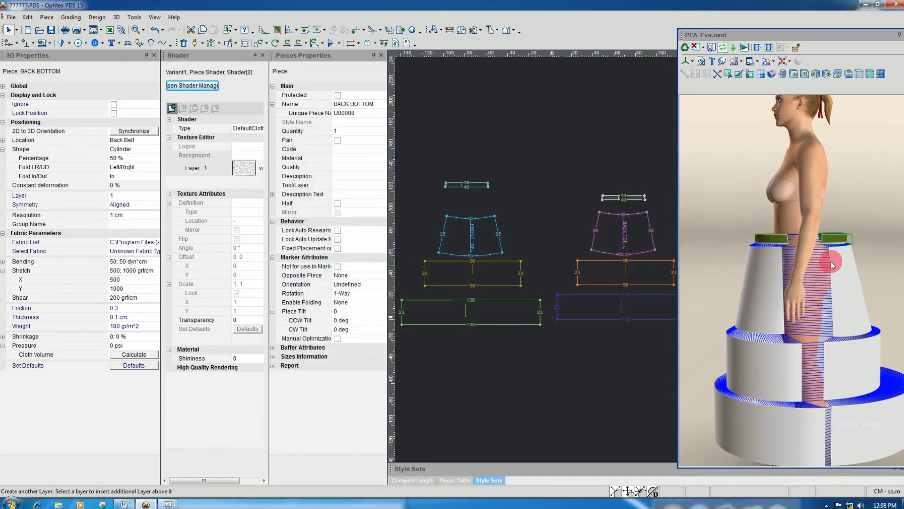
left_click_drag(838, 261, 720, 252)
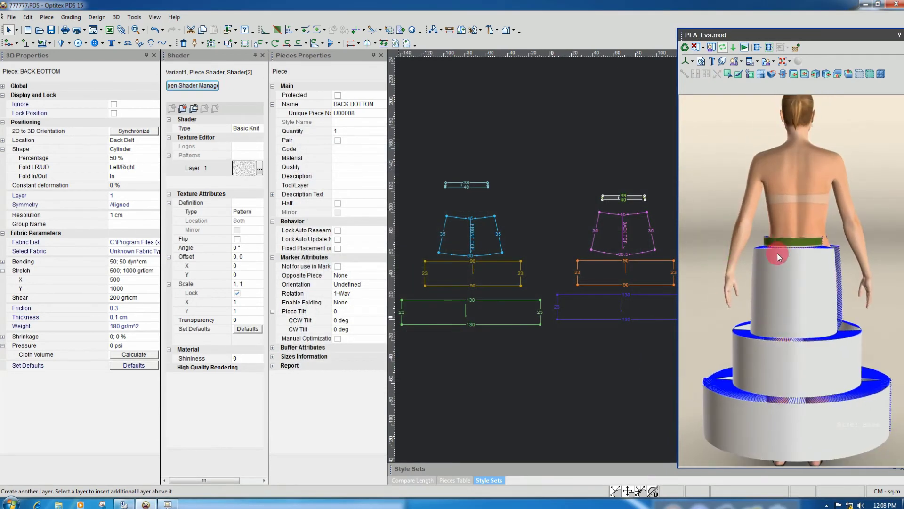
left_click_drag(778, 257, 707, 305)
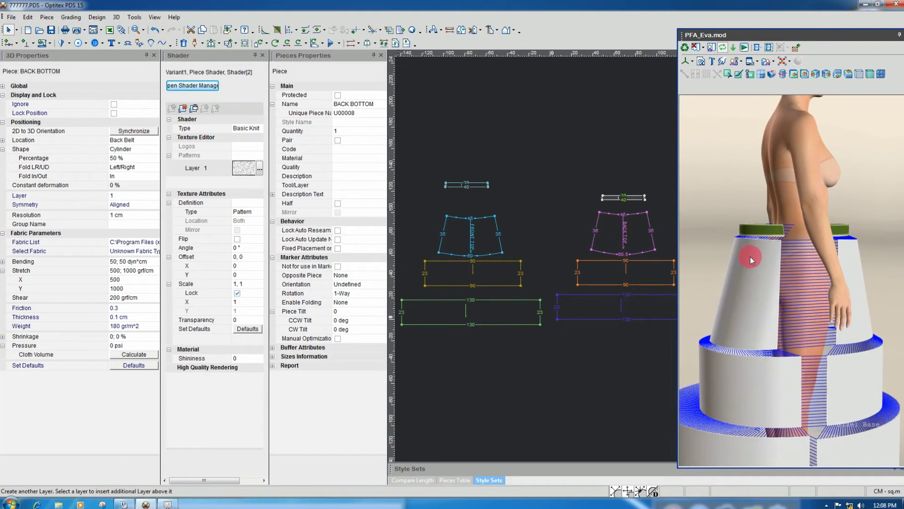
- Apply the navy striped image STYEPW 7 as the Layer 1 pattern for the dress tiers and check it around the model
left_click(259, 168)
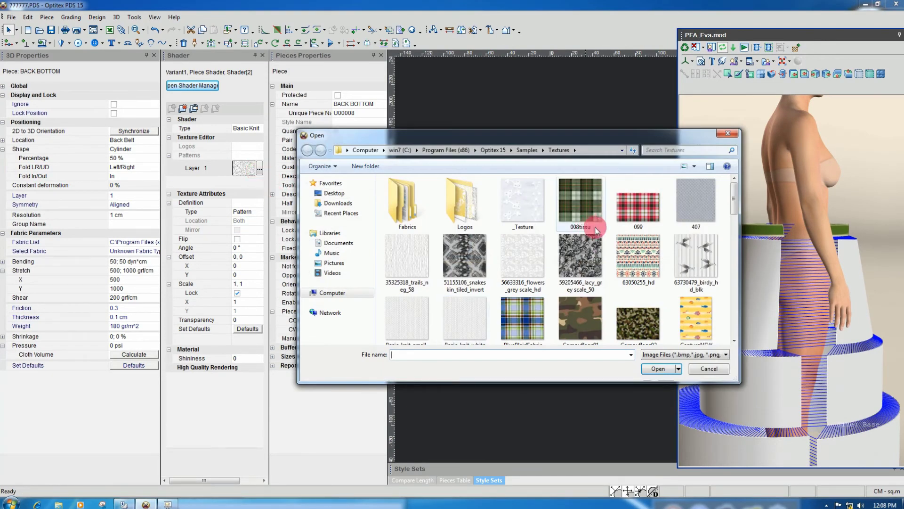
scroll(725, 265, "down", 5)
scroll(724, 265, "down", 8)
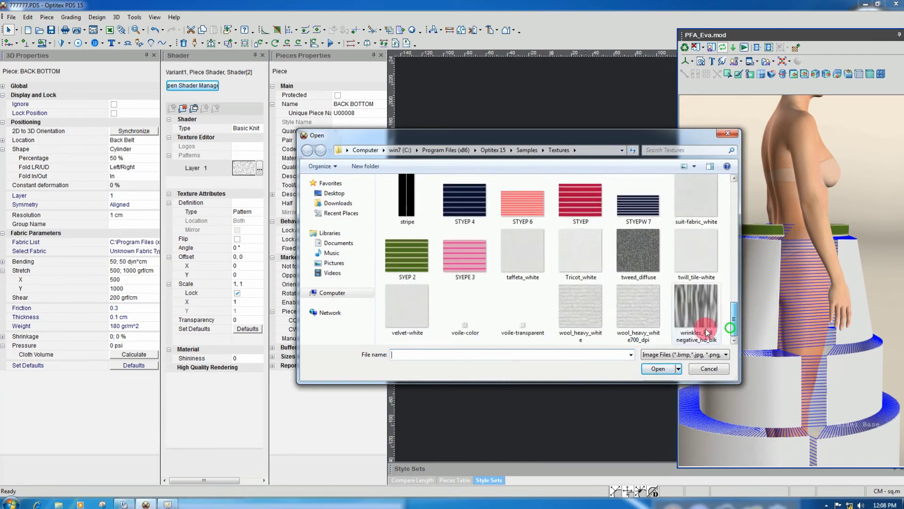
left_click(462, 223)
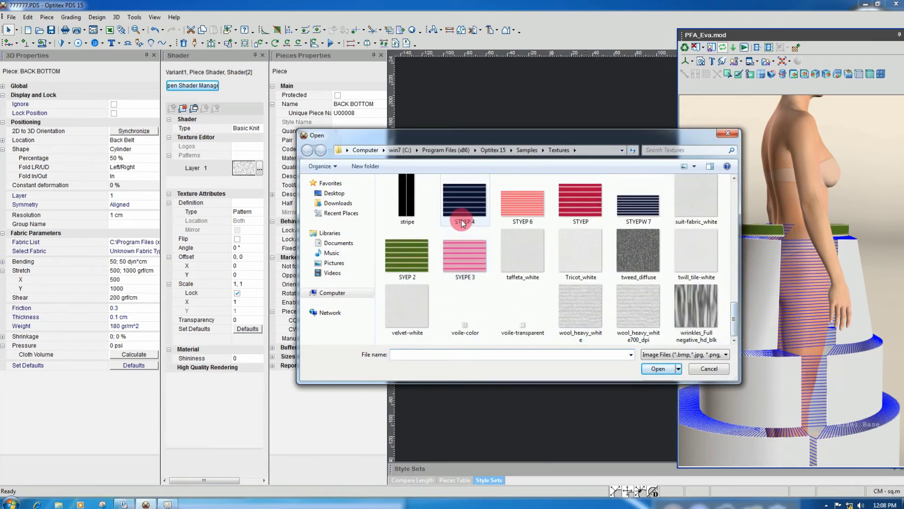
left_click(628, 207)
left_click(659, 367)
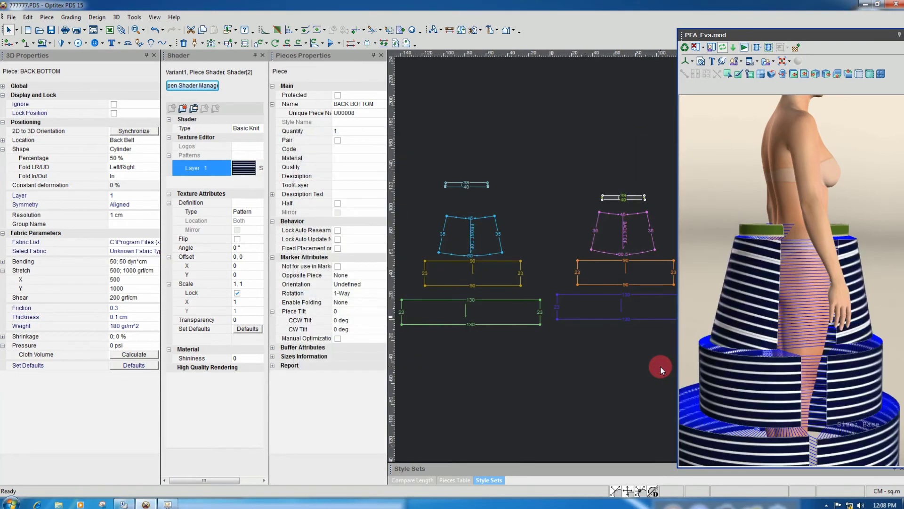
scroll(716, 242, "down", 5)
left_click_drag(712, 234, 734, 312)
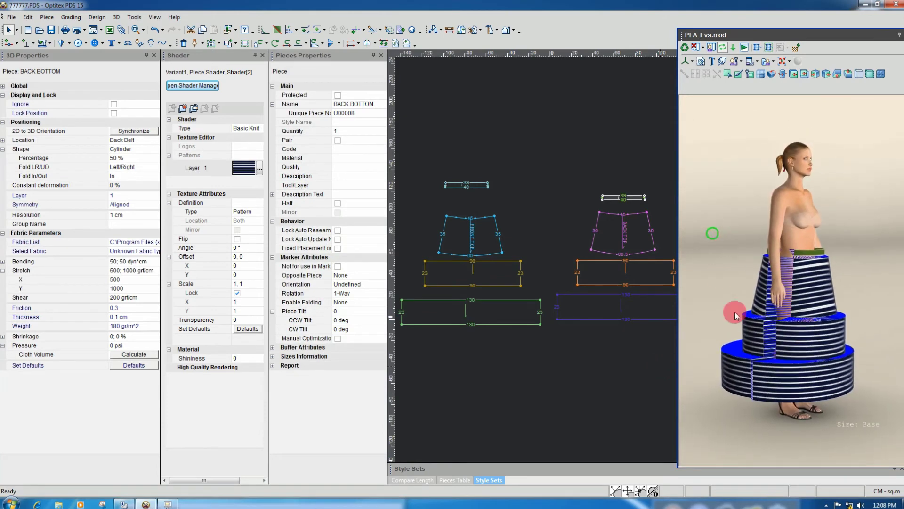
left_click_drag(777, 337, 693, 329)
left_click_drag(809, 323, 753, 349)
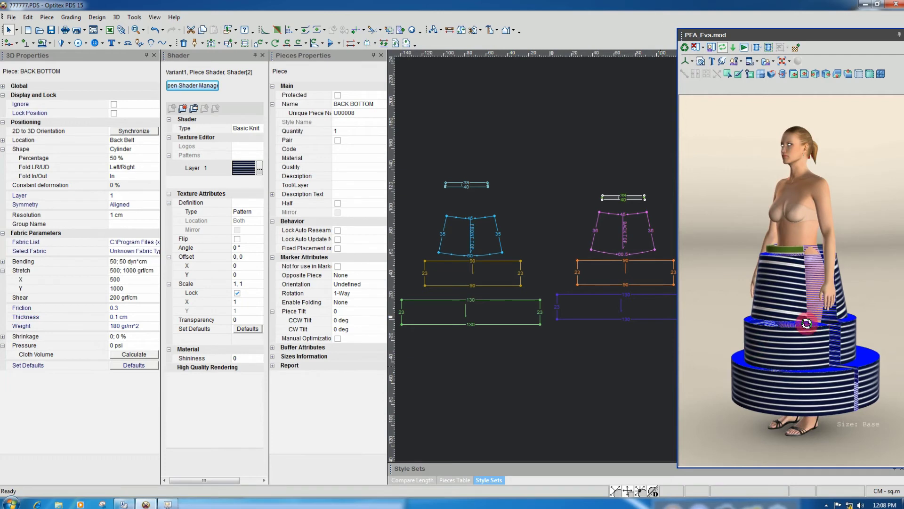
- Apply the dotted image PICTRA 2 as the Layer 1 pattern for the dress tiers and check it around the model
scroll(800, 322, "up", 2)
left_click(259, 167)
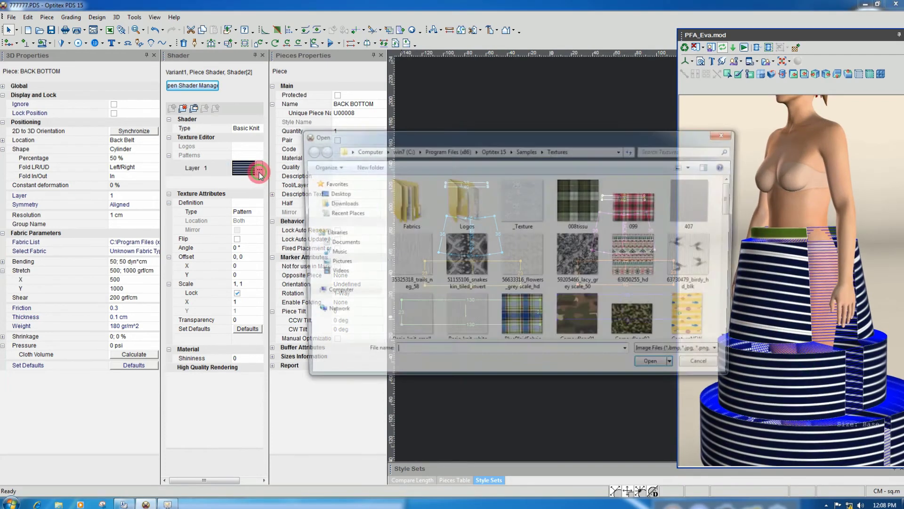
left_click_drag(730, 213, 725, 256)
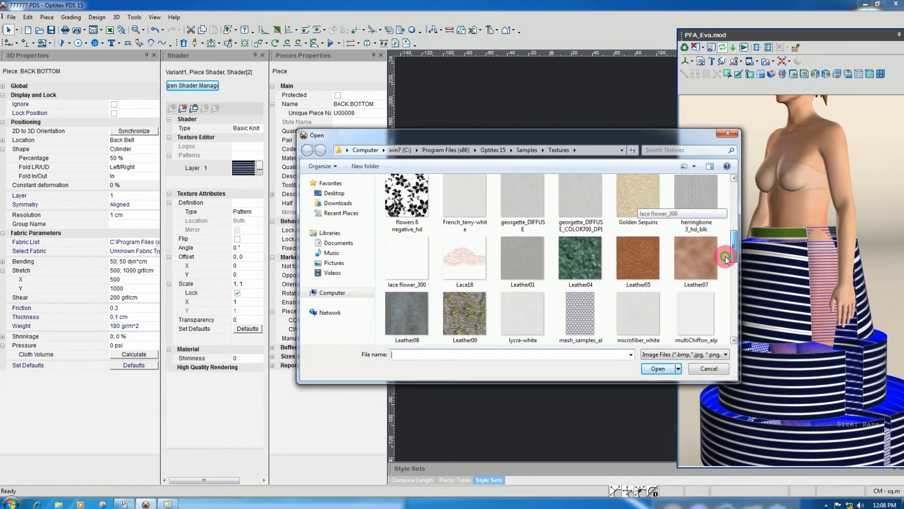
left_click(400, 202)
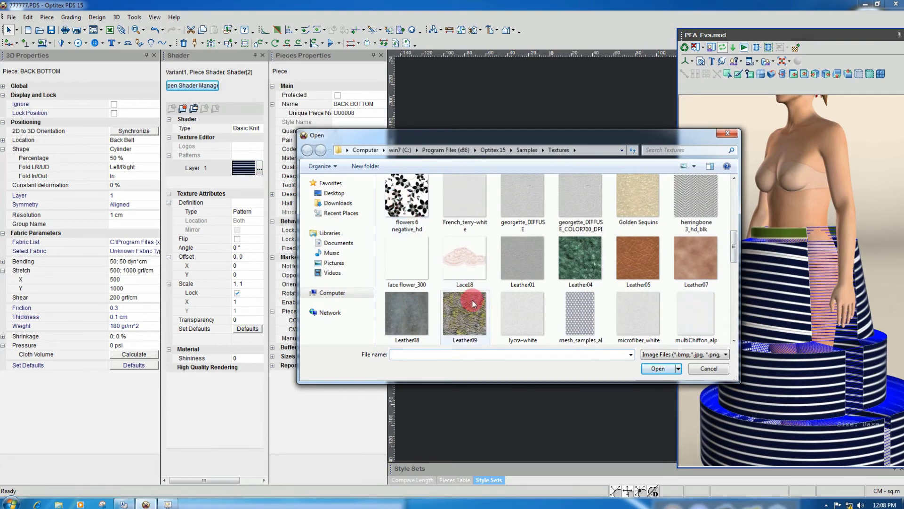
left_click_drag(732, 248, 736, 297)
left_click(410, 202)
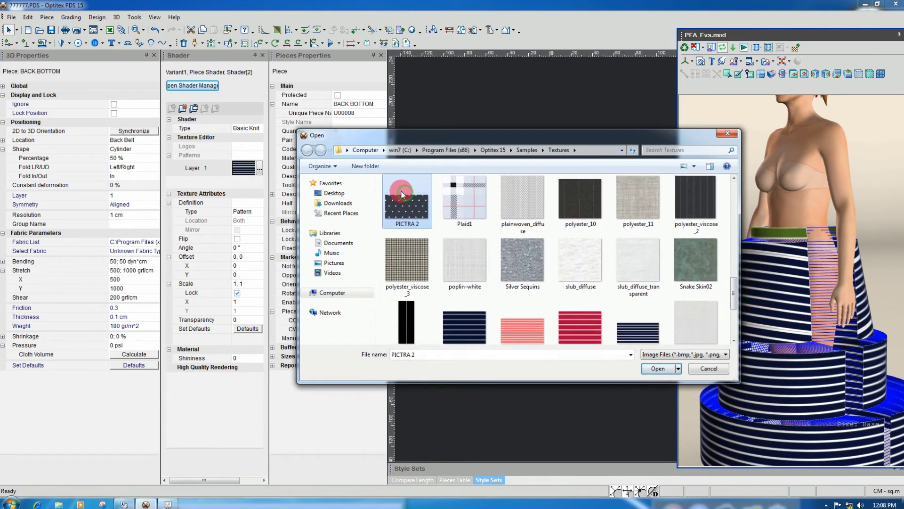
left_click(658, 369)
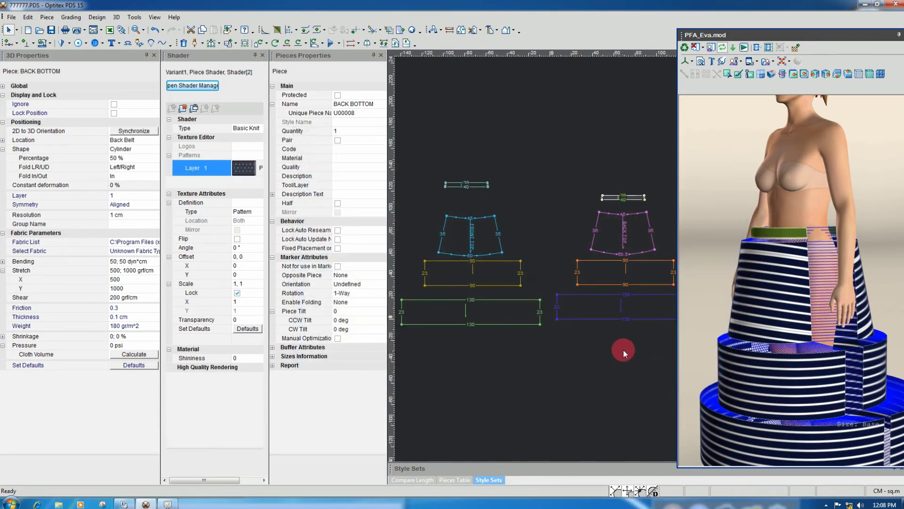
right_click_drag(743, 286, 742, 281)
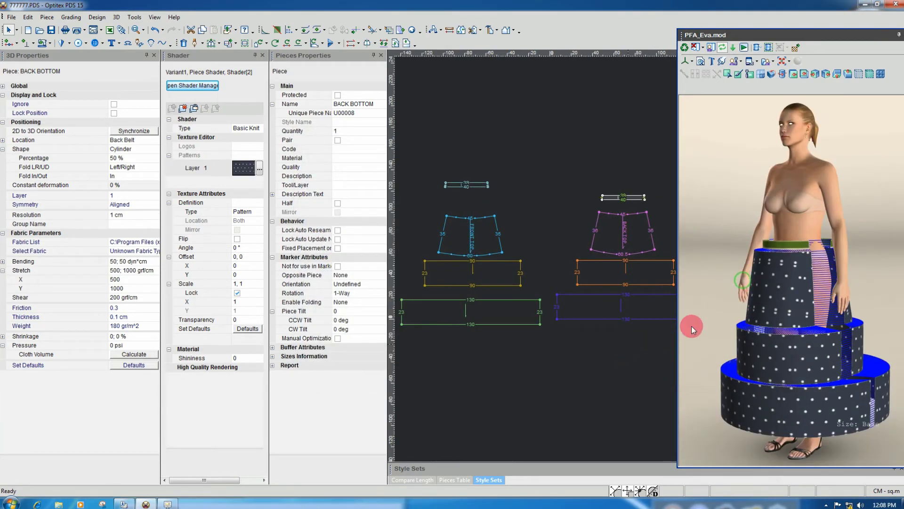
left_click_drag(742, 382, 759, 389)
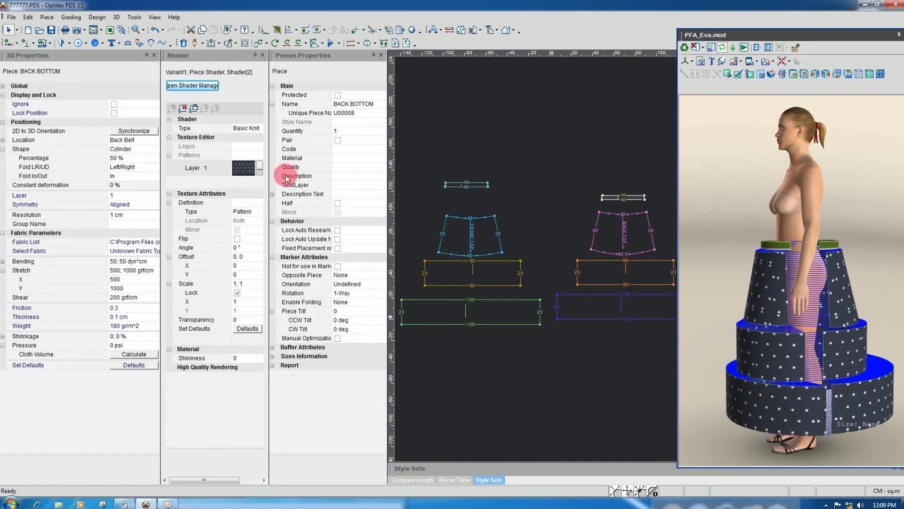
- Replace the tiers' Layer 1 pattern with the geometric image 63050255_hd and inspect it around the model
left_click(260, 168)
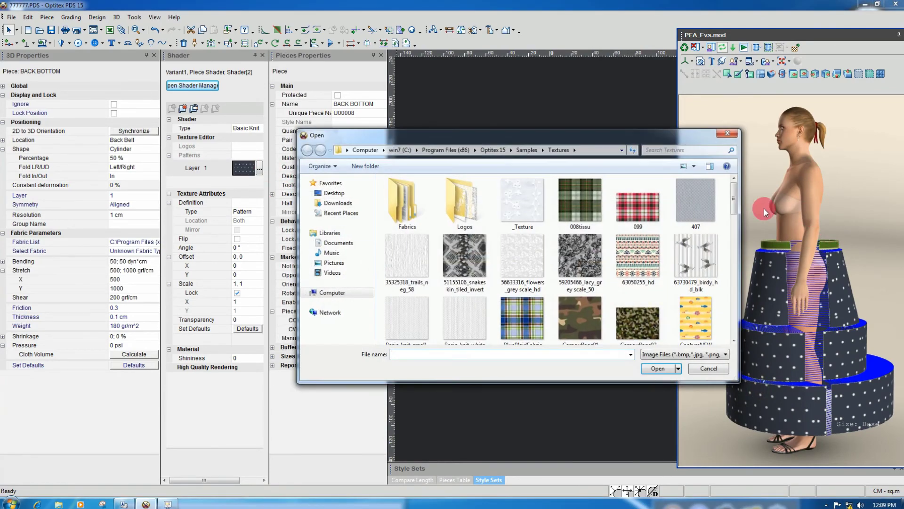
left_click(644, 254)
left_click(660, 369)
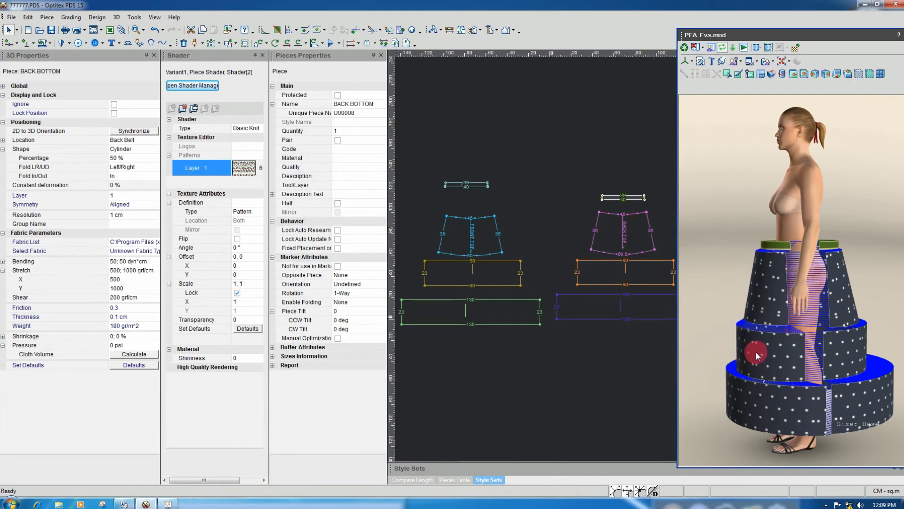
left_click_drag(760, 327, 830, 264)
left_click_drag(789, 348, 781, 348)
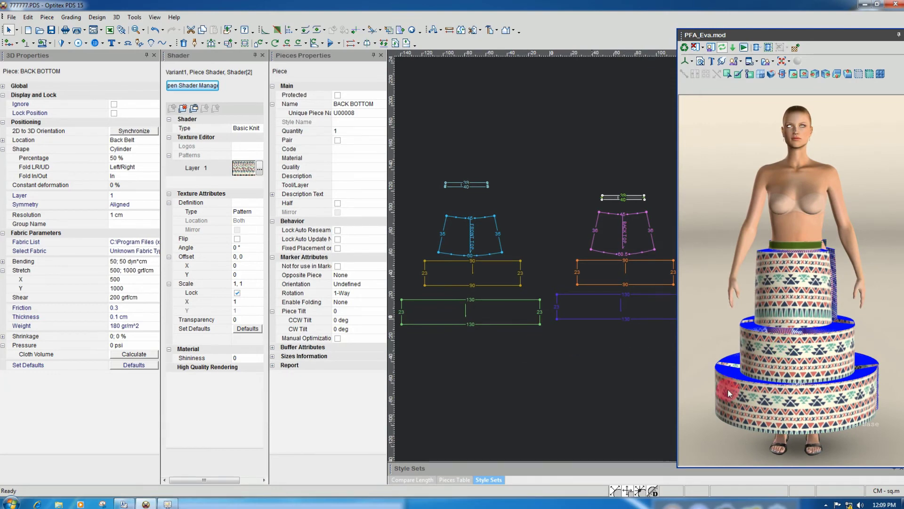
left_click_drag(728, 389, 799, 395)
scroll(774, 414, "up", 2)
scroll(828, 357, "down", 2)
scroll(827, 357, "down", 1)
left_click_drag(828, 357, 857, 325)
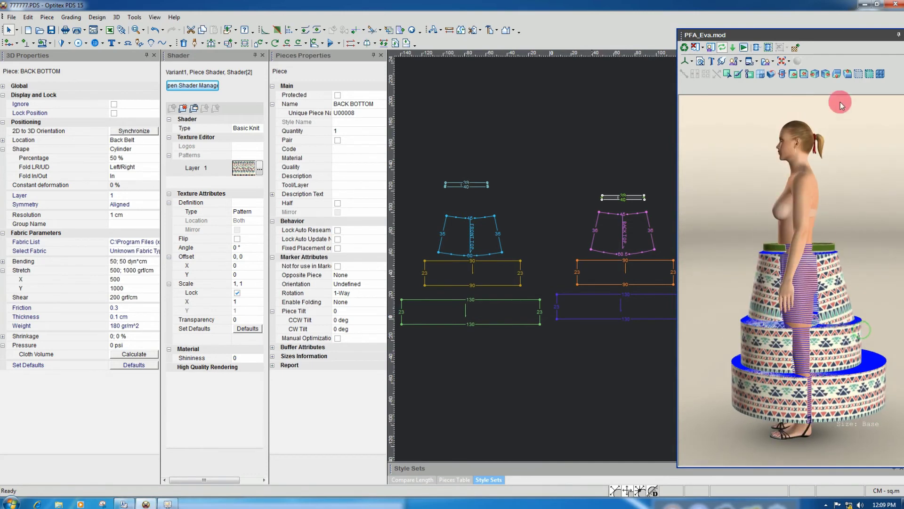
- Show the 3D model full screen and run the cloth simulation to drape the stitched tiers on Eva
left_click(780, 63)
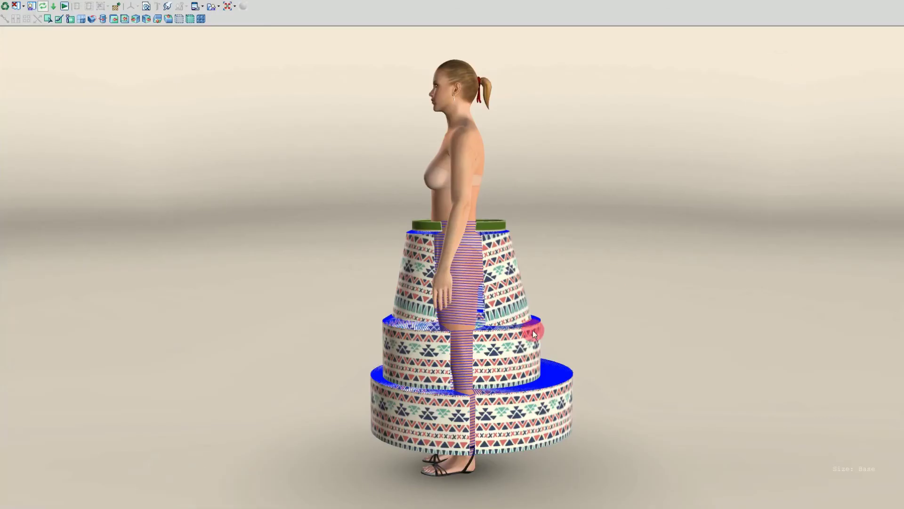
left_click(467, 319)
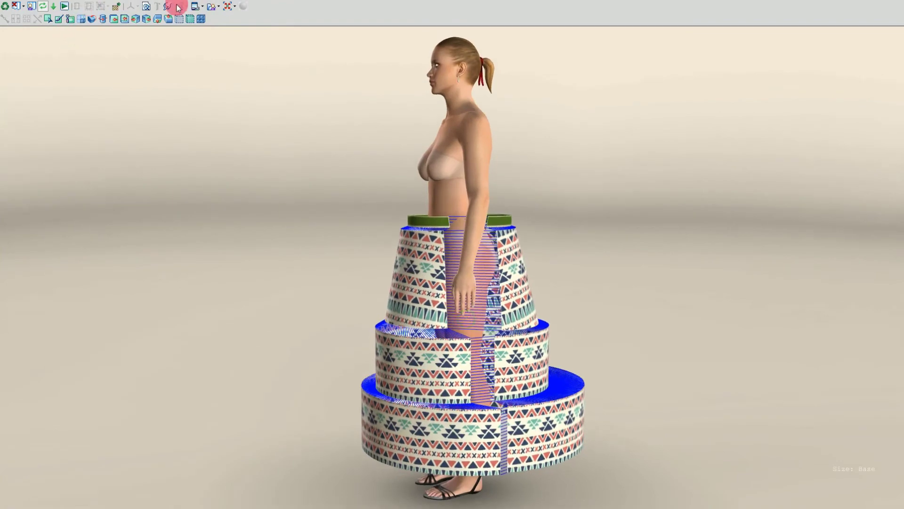
left_click(64, 7)
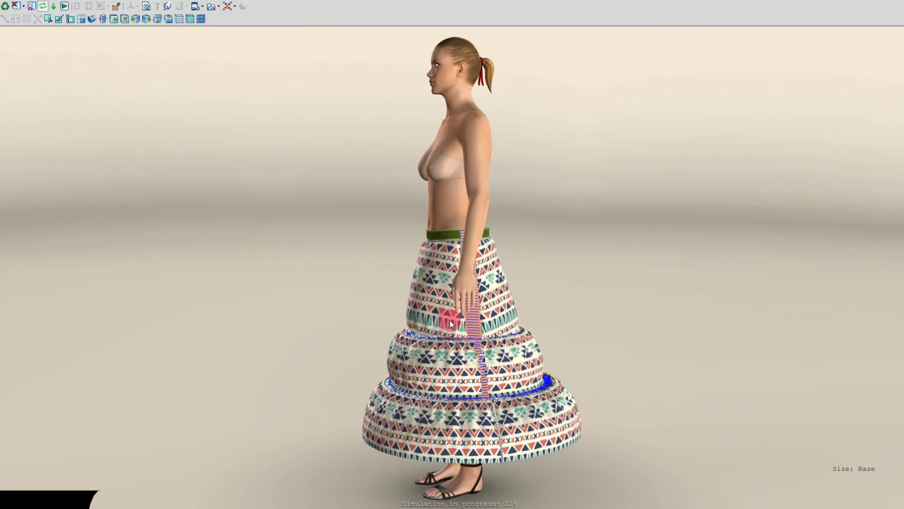
left_click_drag(468, 335, 493, 347)
scroll(493, 347, "up", 2)
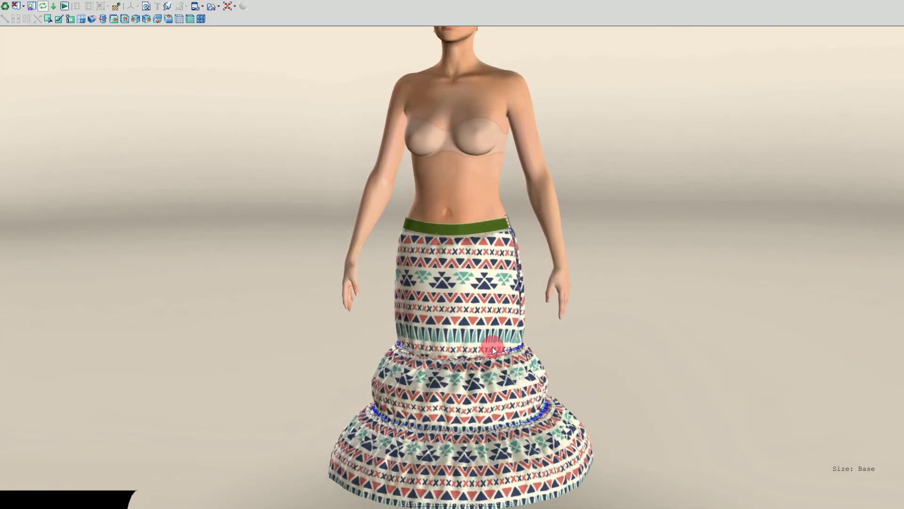
left_click_drag(492, 346, 442, 326)
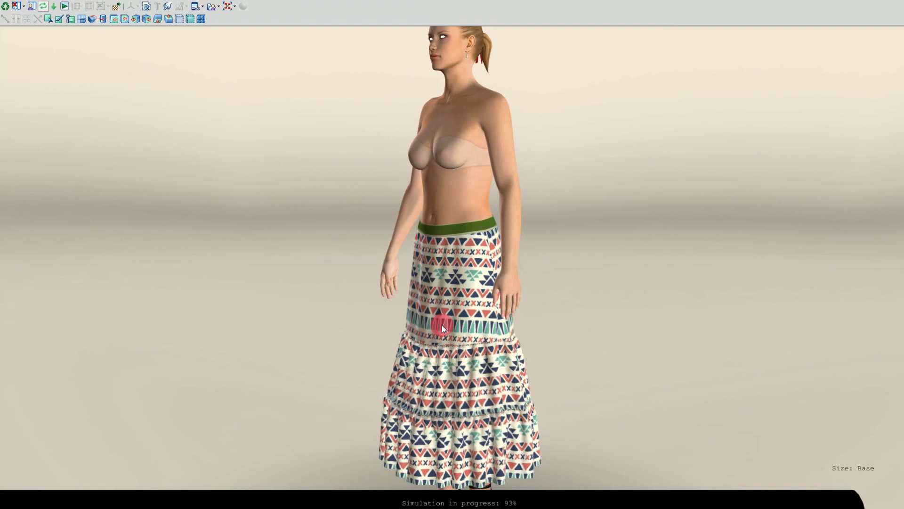
- Examine the draped skirt's tiers and gathered seams from all sides, up close and whole, and leave the full-screen 3D view
left_click_drag(465, 309, 386, 301)
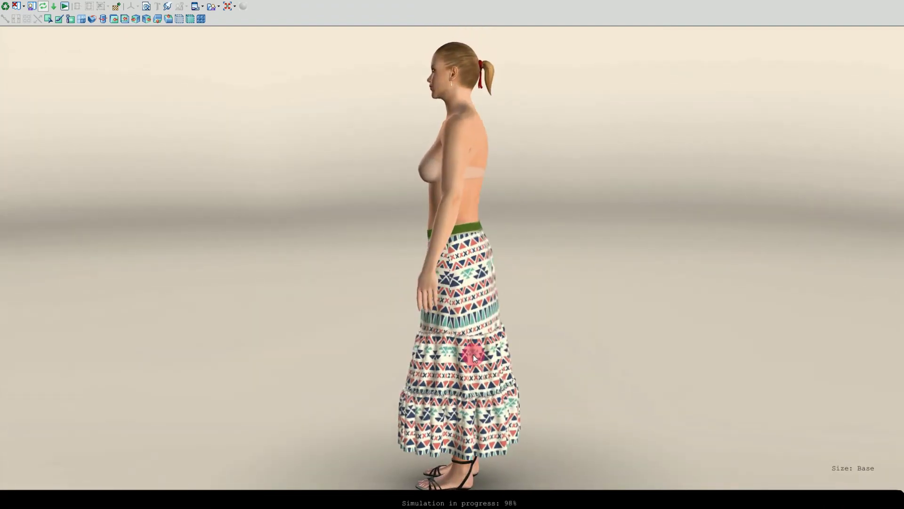
left_click_drag(473, 346, 450, 348)
right_click_drag(450, 348, 450, 323)
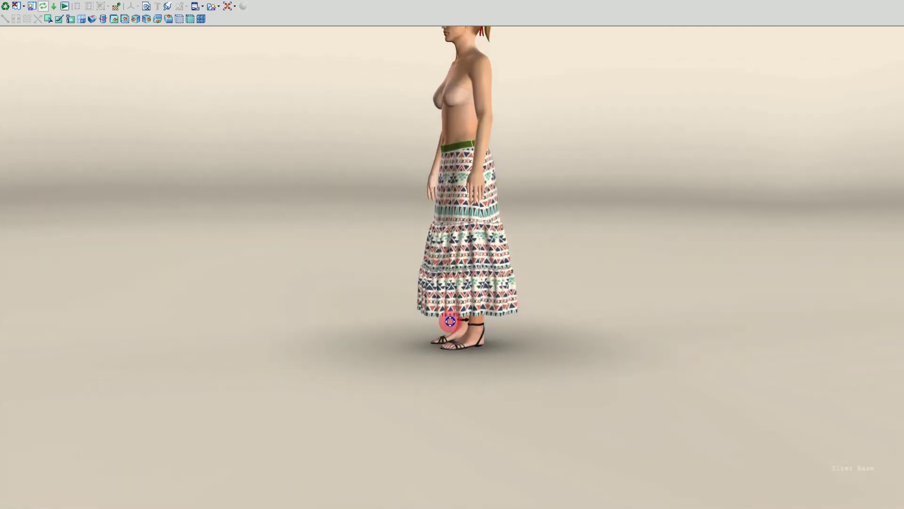
left_click_drag(450, 323, 412, 306)
scroll(450, 283, "up", 5)
left_click_drag(547, 253, 471, 266)
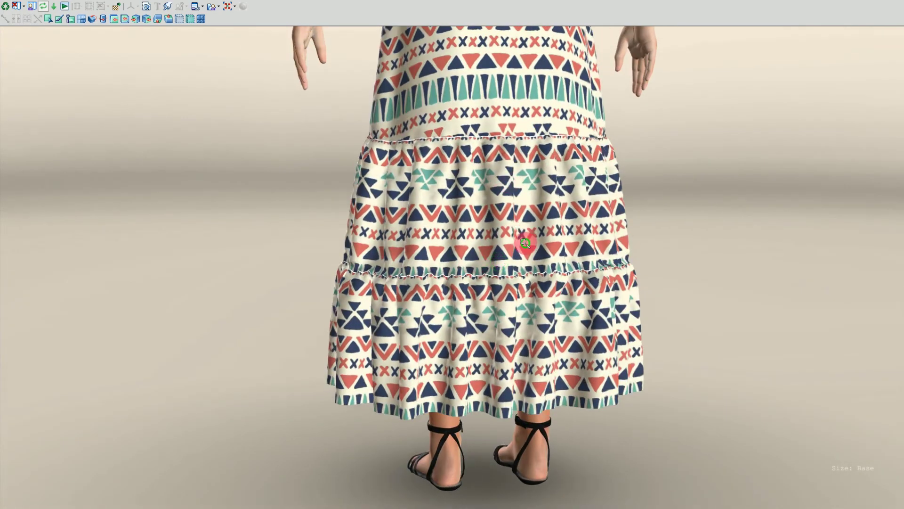
left_click_drag(525, 243, 526, 289)
right_click_drag(526, 289, 527, 290)
scroll(526, 273, "down", 7)
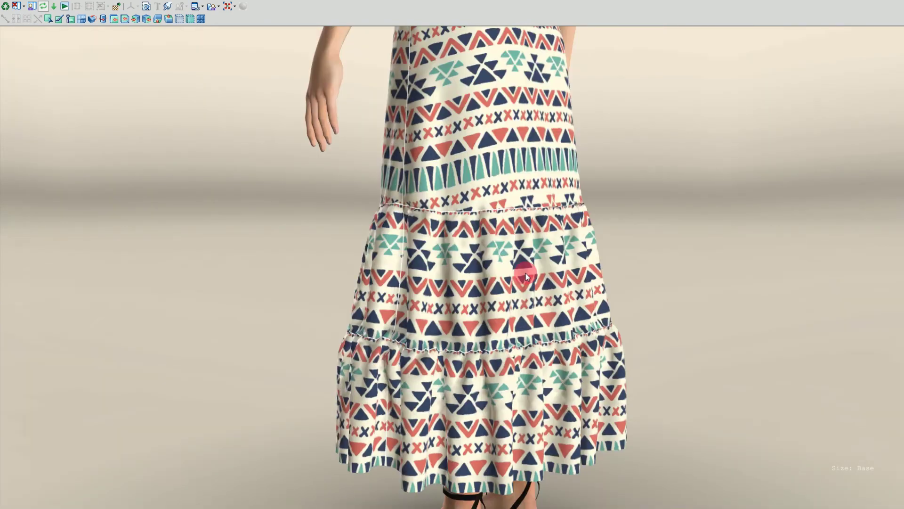
scroll(464, 247, "up", 1)
left_click_drag(499, 266, 399, 256)
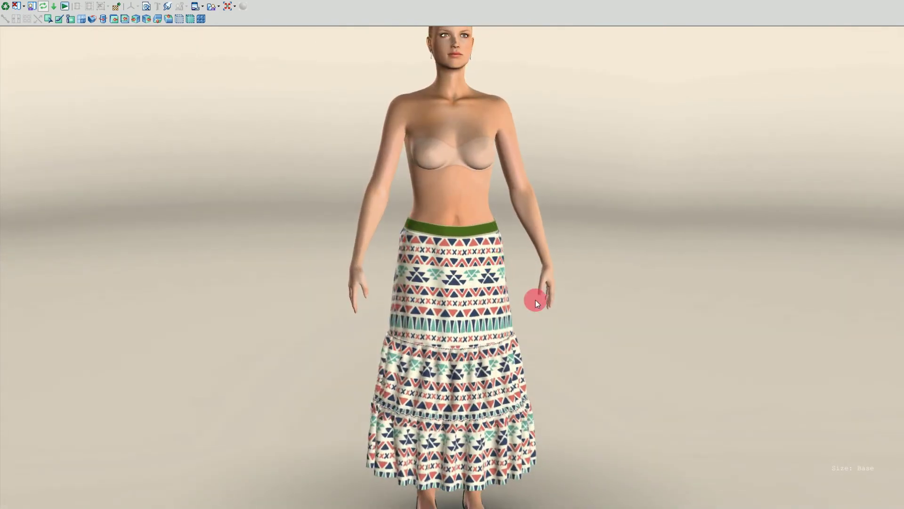
left_click_drag(490, 350, 458, 356)
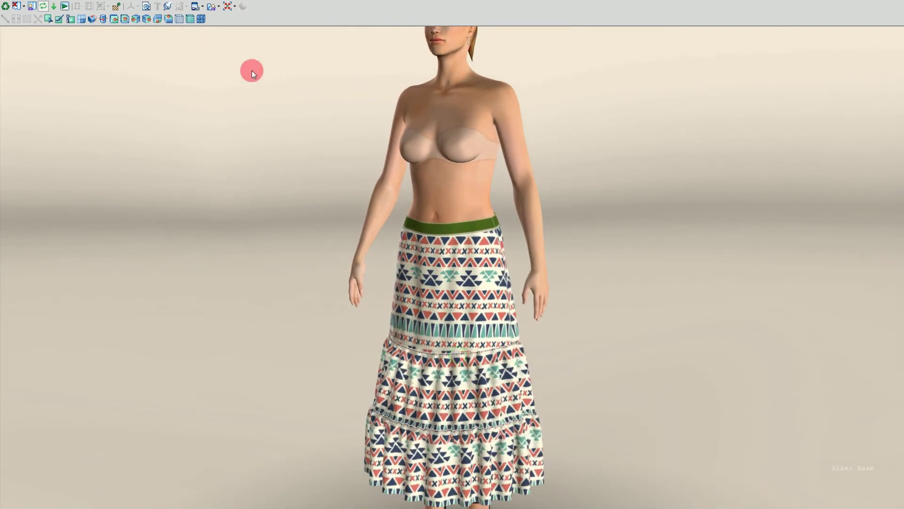
left_click(228, 7)
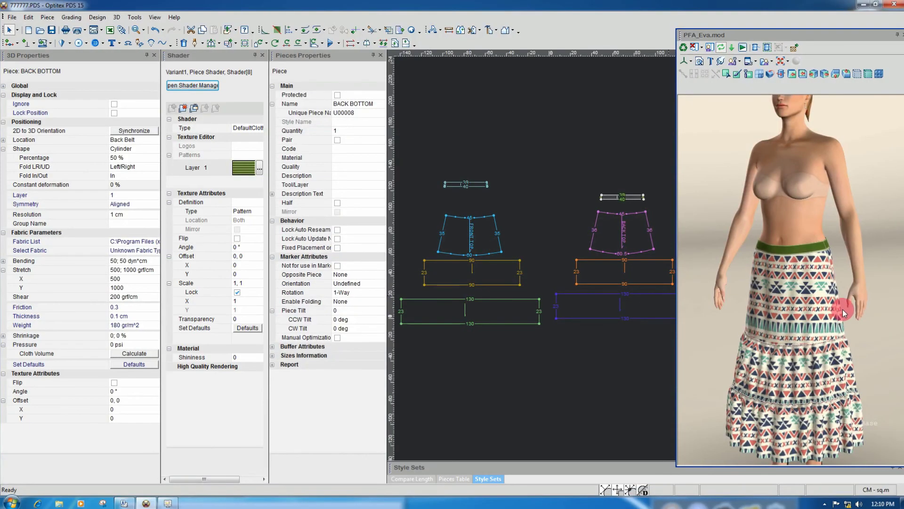
- Choose the black-and-white floral image flowers 6 negative_hd as the Layer 1 pattern of the BACK BOTTOM waistband
left_click(288, 168)
left_click(259, 168)
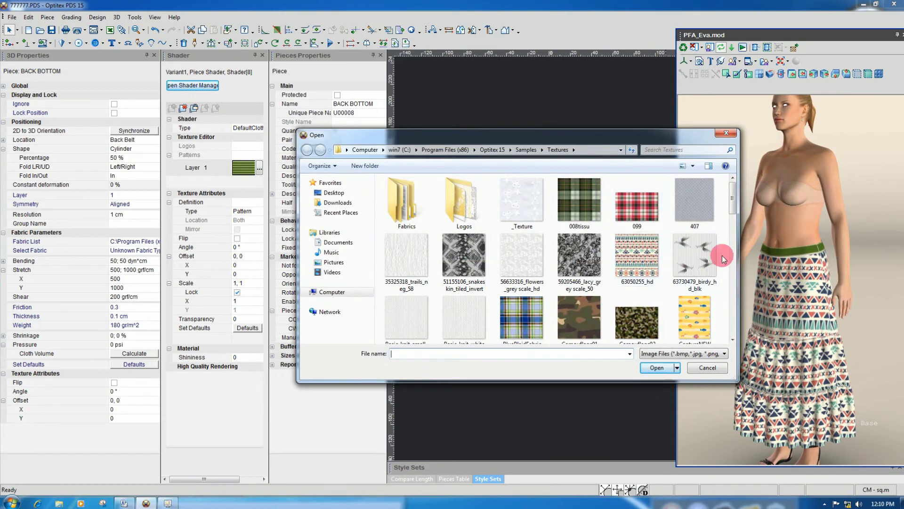
left_click(736, 238)
left_click(736, 237)
left_click(407, 264)
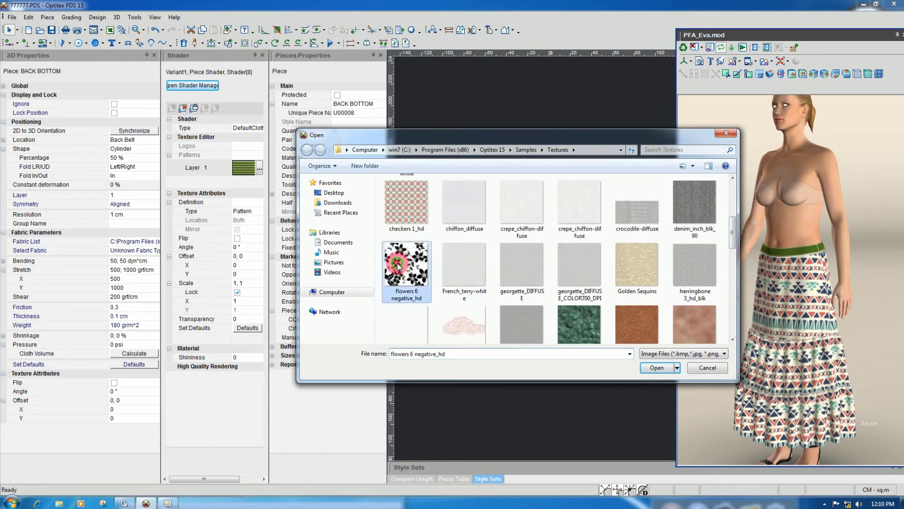
left_click(657, 368)
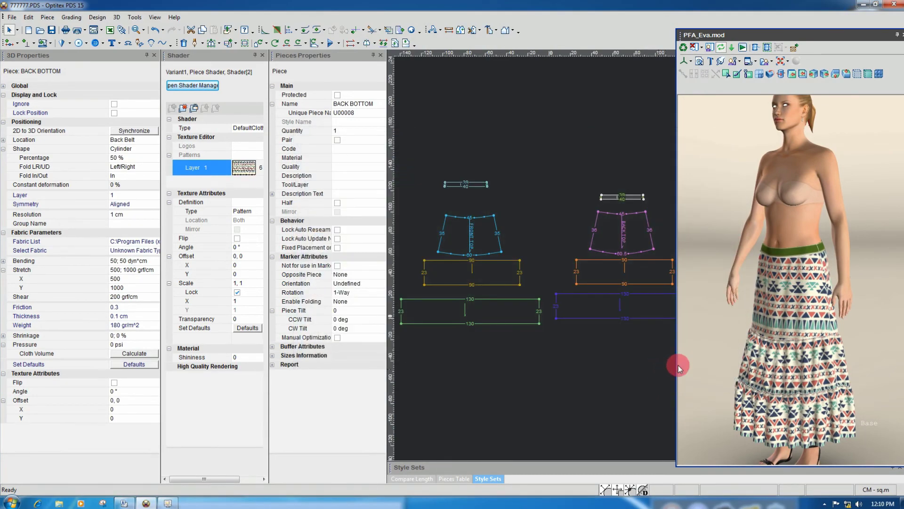
- Select the FRONT TOP piece and apply flowers 6 negative_hd as the shared Layer 1 pattern of the dress tiers
left_click(810, 341)
left_click(474, 231)
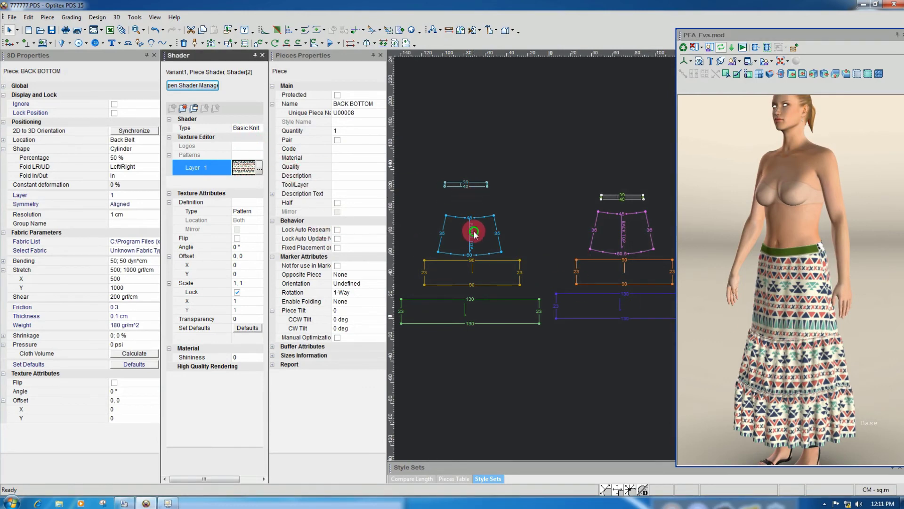
left_click(260, 168)
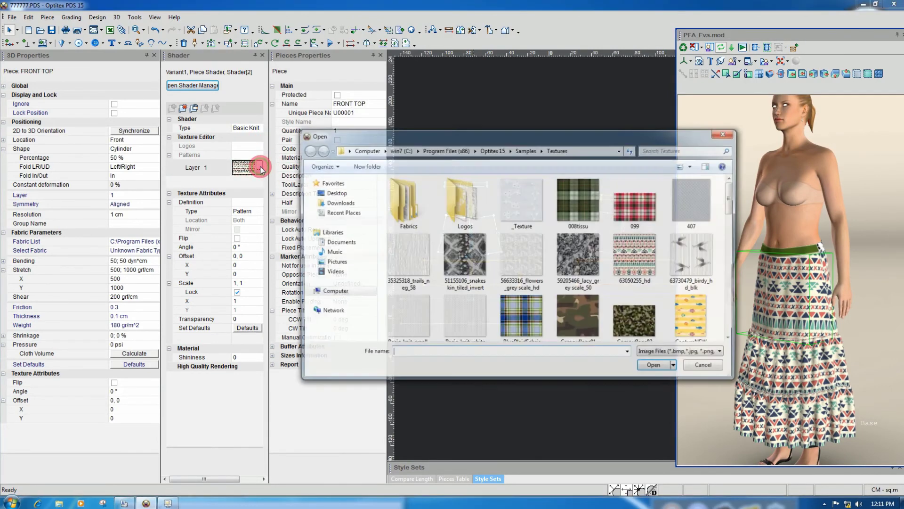
left_click_drag(729, 202, 726, 248)
left_click(407, 212)
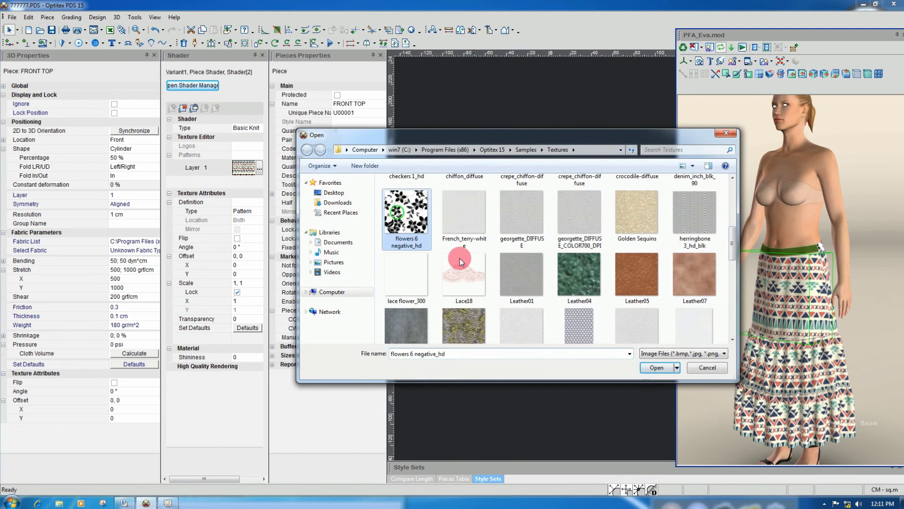
left_click(670, 374)
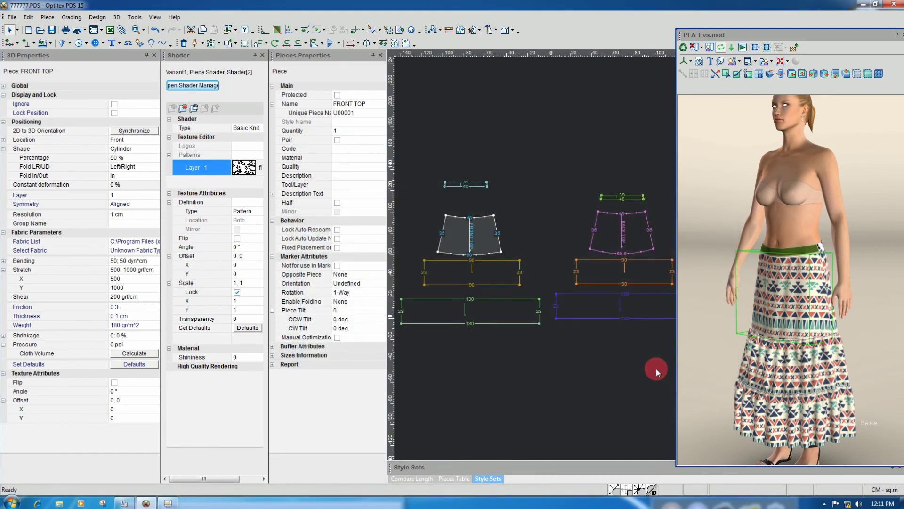
left_click(791, 316)
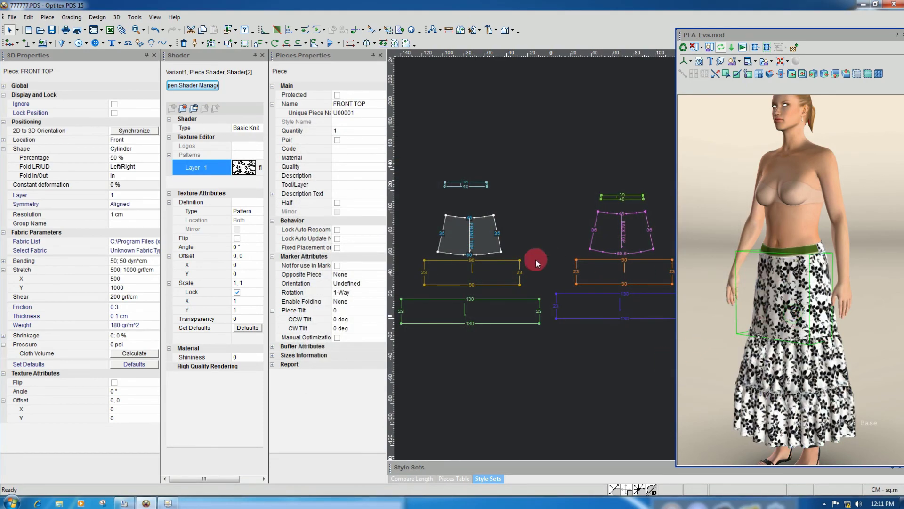
- Select the BOTTOM FRONT waistband and apply the flowers 6 negative_hd image as its Layer 1 pattern
left_click(485, 185)
left_click(476, 180)
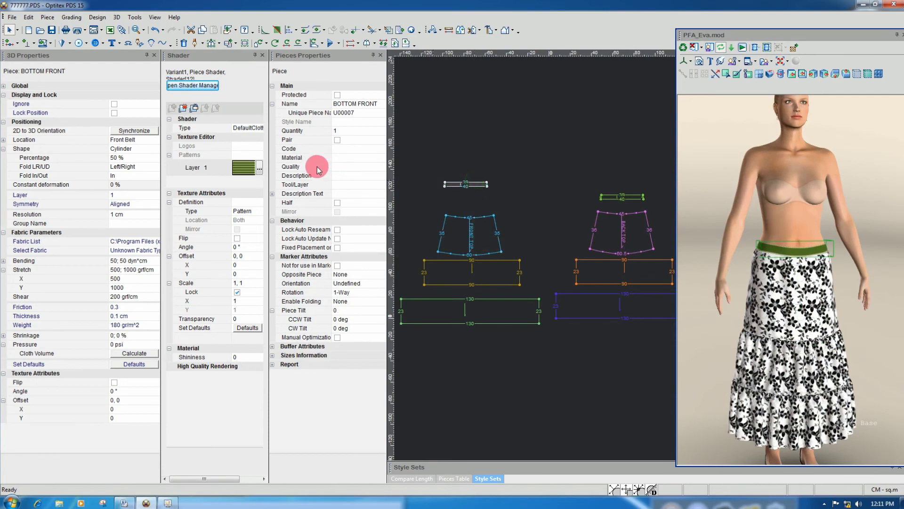
left_click(260, 167)
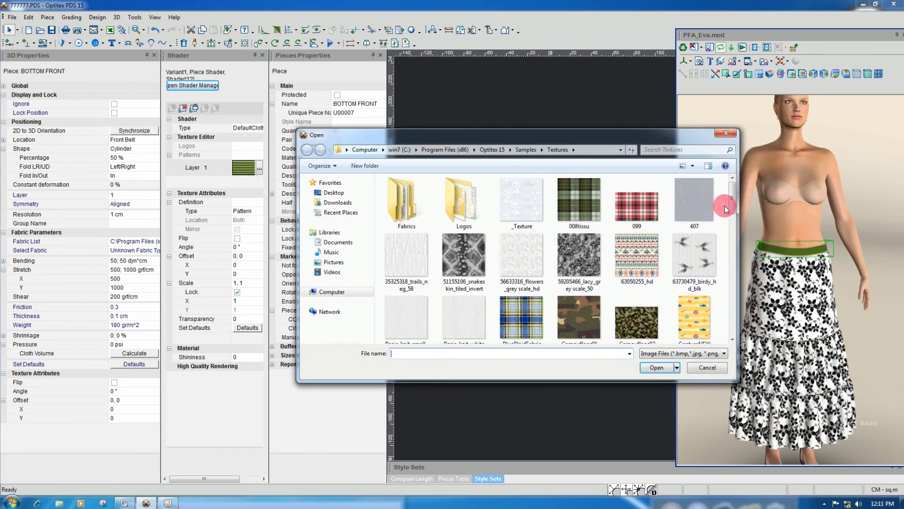
left_click_drag(729, 202, 732, 240)
left_click(405, 267)
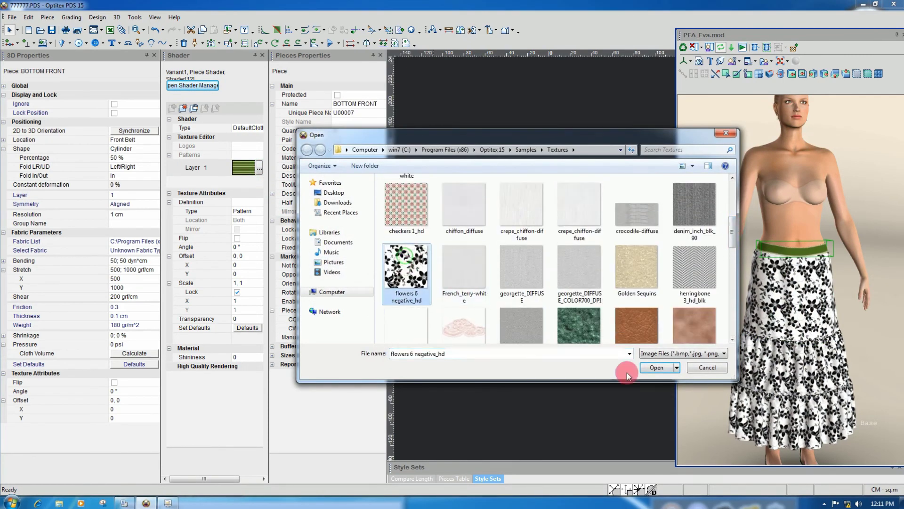
left_click(652, 364)
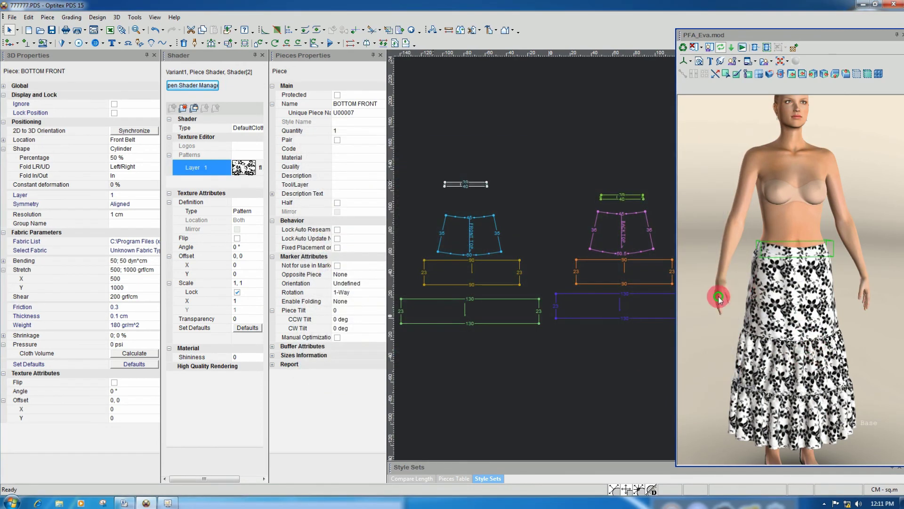
- Examine the floral-print skirt on the Eva model from the side and front, and hide the model
left_click_drag(740, 283, 803, 314)
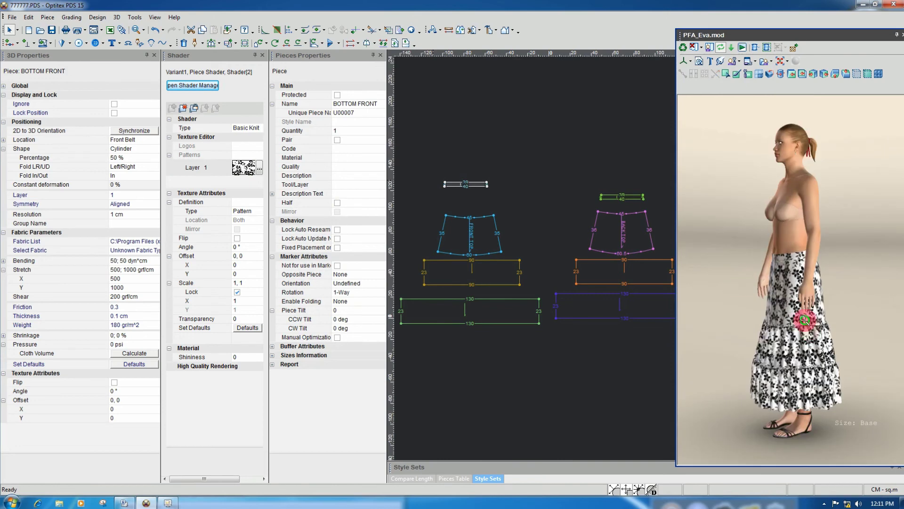
right_click_drag(803, 315, 785, 290)
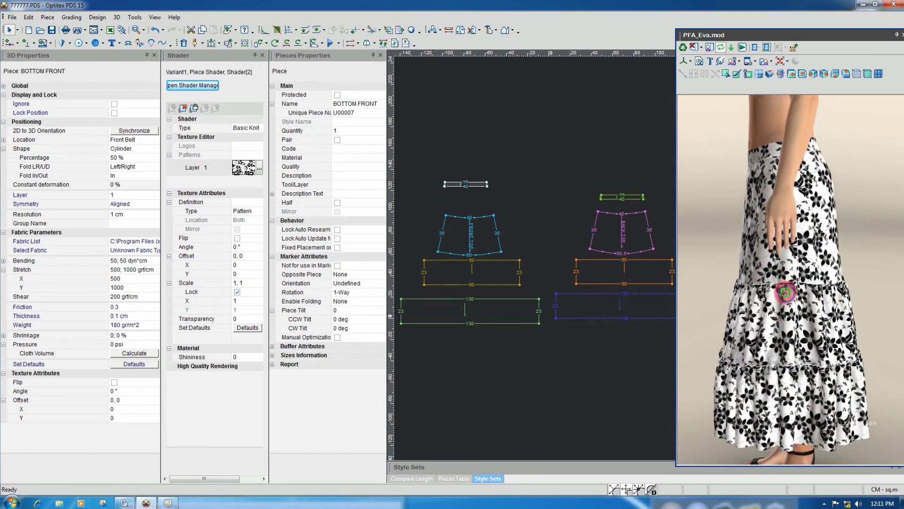
left_click_drag(785, 291, 756, 306)
left_click_drag(837, 304, 760, 287)
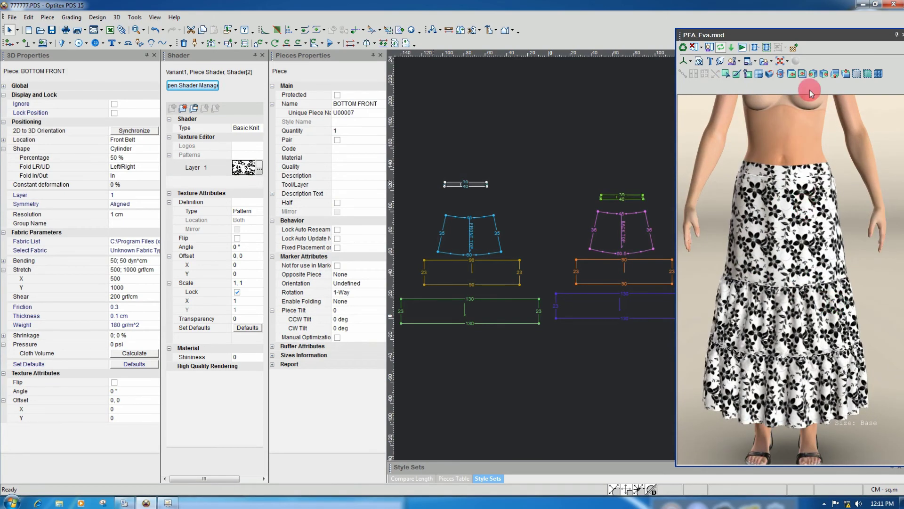
left_click(790, 60)
left_click(796, 74)
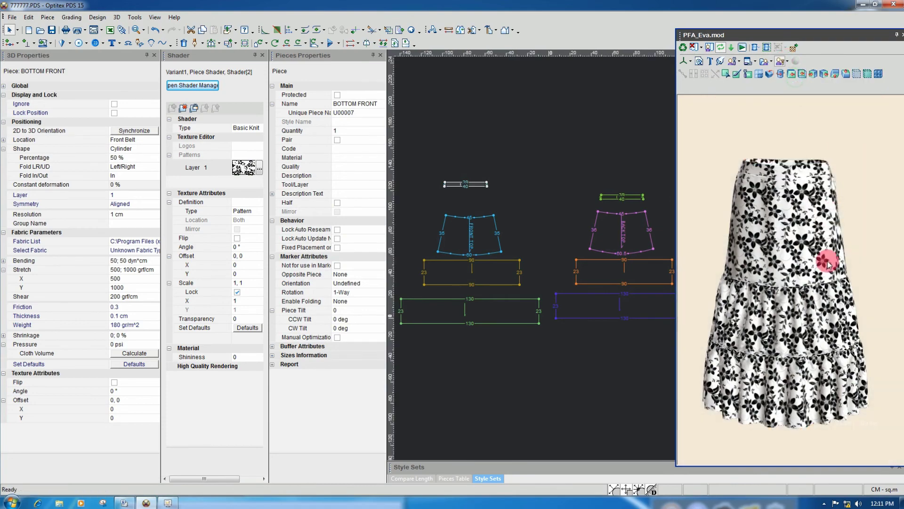
left_click_drag(771, 253, 783, 236)
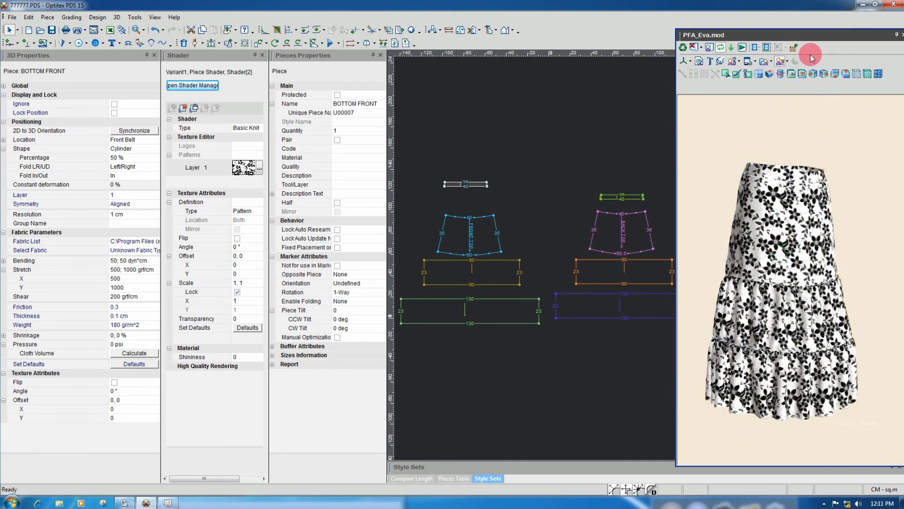
- Inspect the floral skirt alone in the full-screen 3D view from above, below and all sides, and leave full screen
left_click(785, 63)
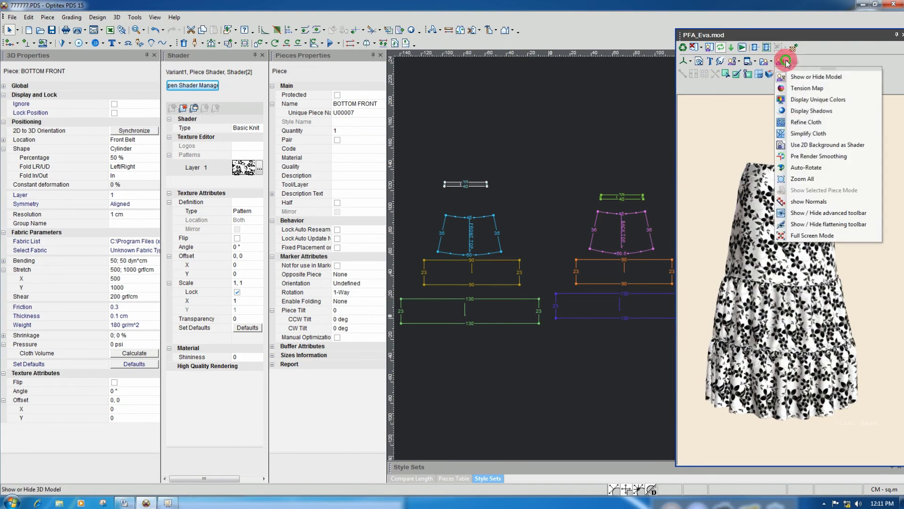
left_click(787, 234)
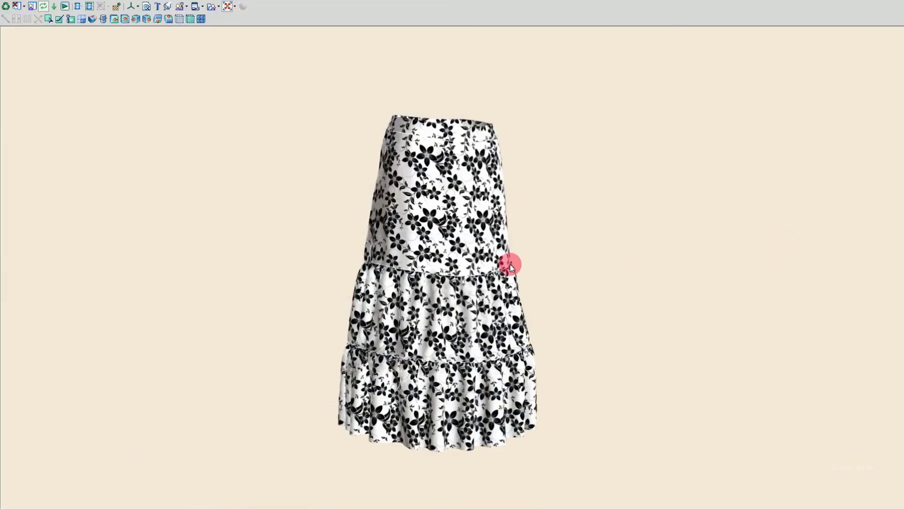
left_click_drag(510, 262, 413, 230)
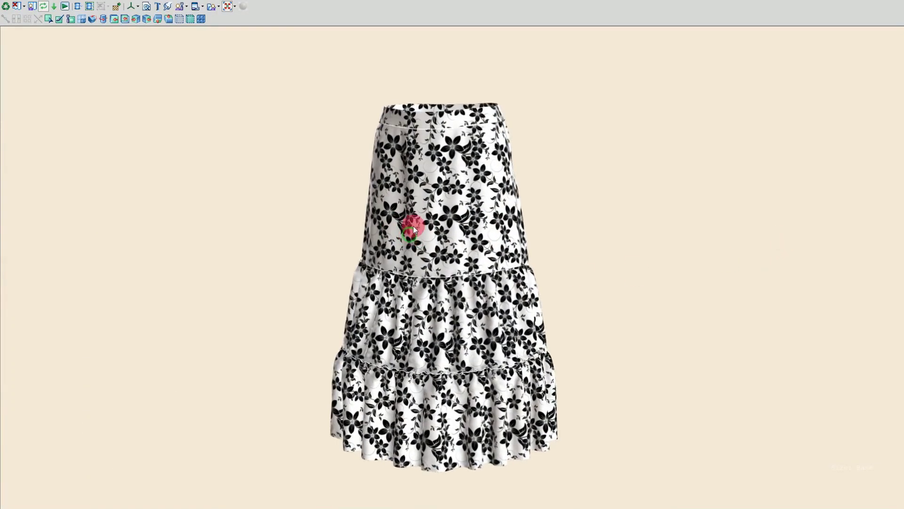
left_click(157, 20)
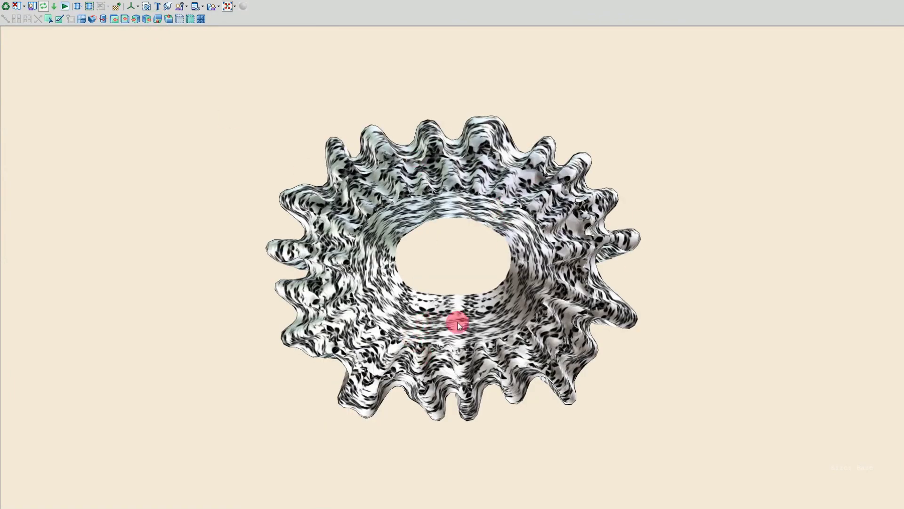
scroll(488, 339, "up", 6)
scroll(443, 361, "down", 5)
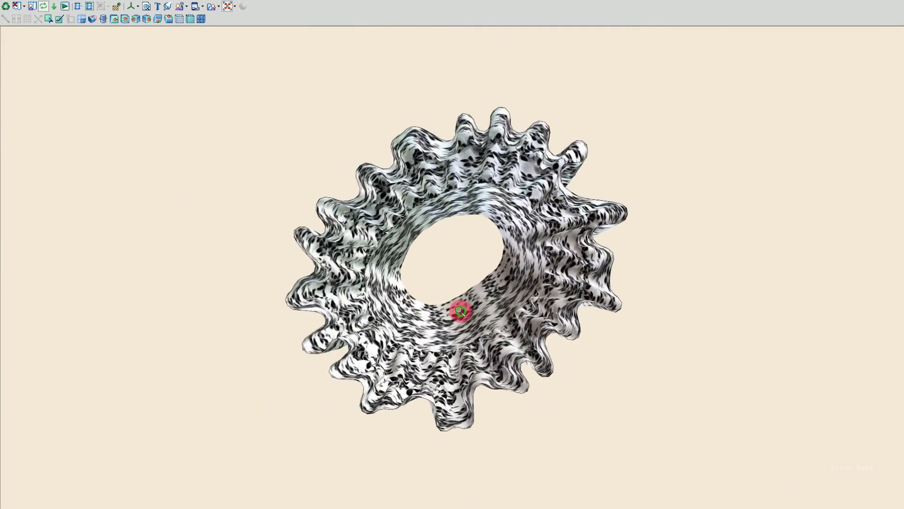
left_click(170, 18)
middle_click_drag(397, 311, 420, 250)
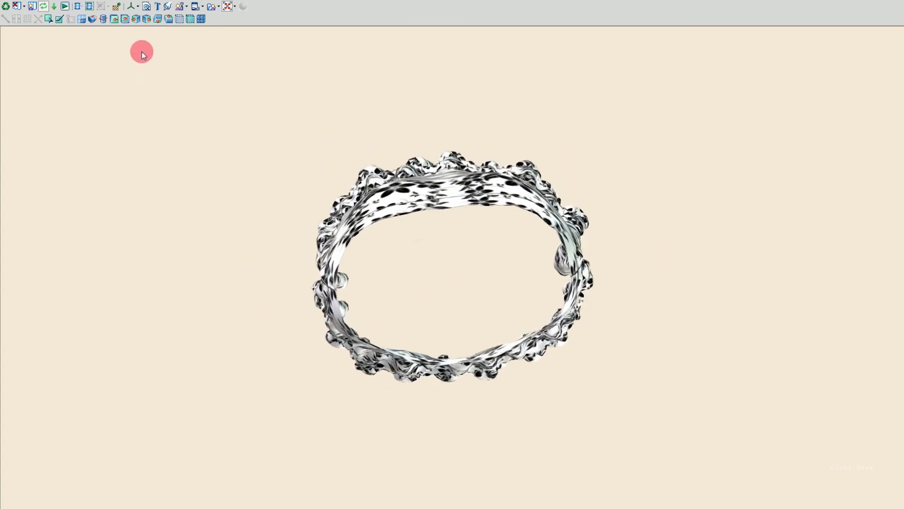
left_click(146, 19)
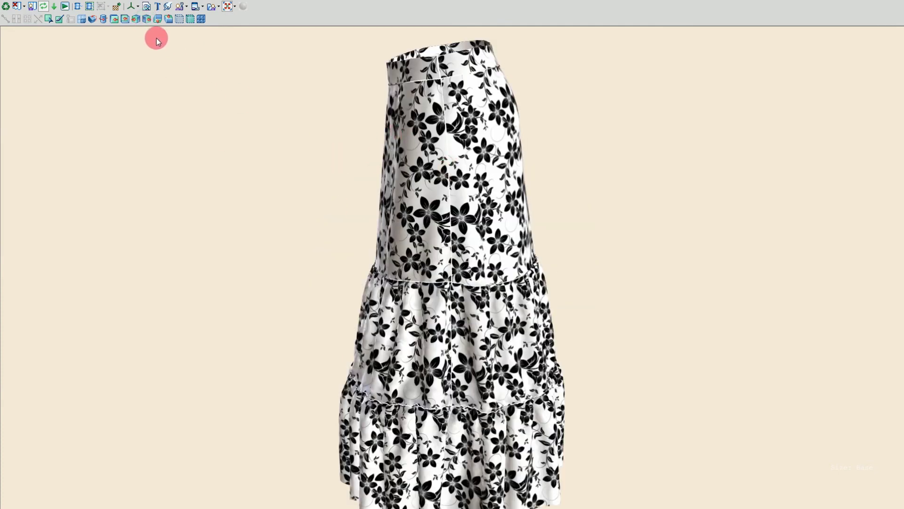
left_click(124, 20)
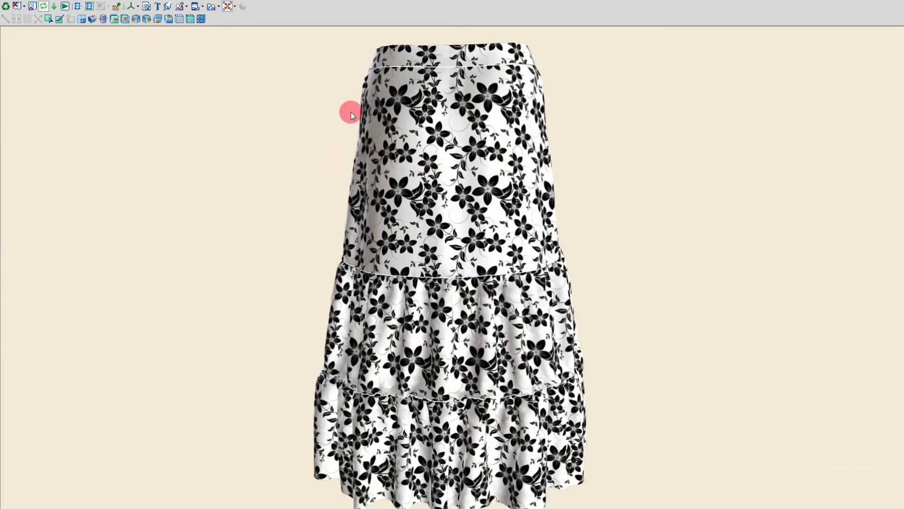
left_click(113, 20)
left_click_drag(499, 139, 468, 182)
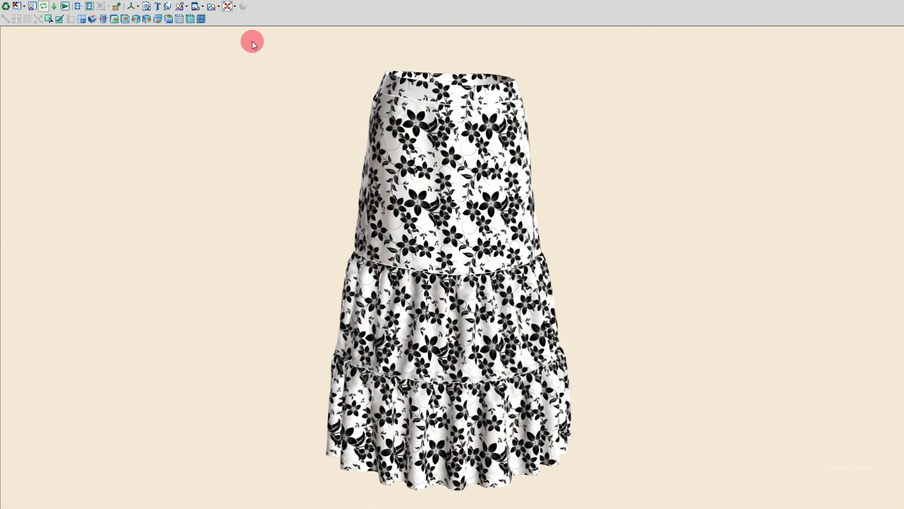
left_click(227, 6)
- Show the Eva model again and view the floral skirt on it from the front, side and back
right_click_drag(808, 162, 779, 144)
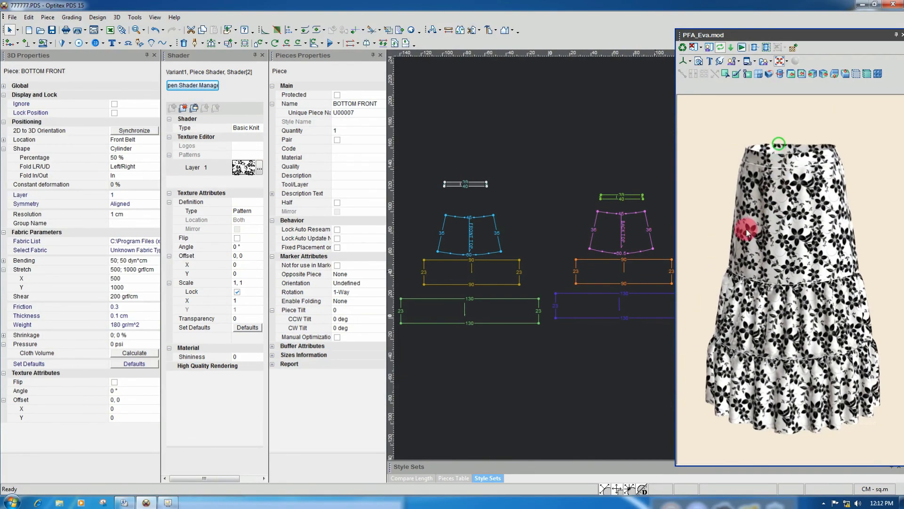
left_click_drag(746, 232, 773, 217)
left_click(786, 61)
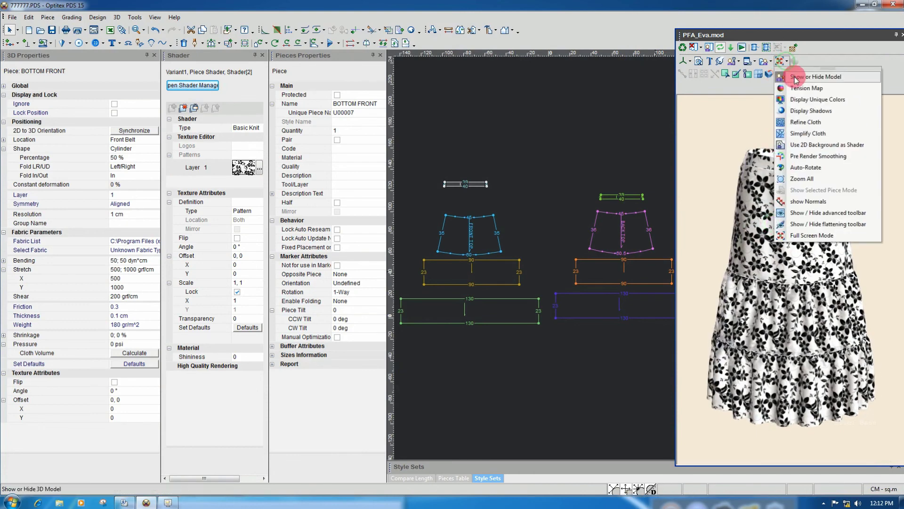
left_click(795, 77)
mouse_move(824, 237)
right_mouse_down()
mouse_move(809, 214)
mouse_move(817, 233)
right_mouse_up()
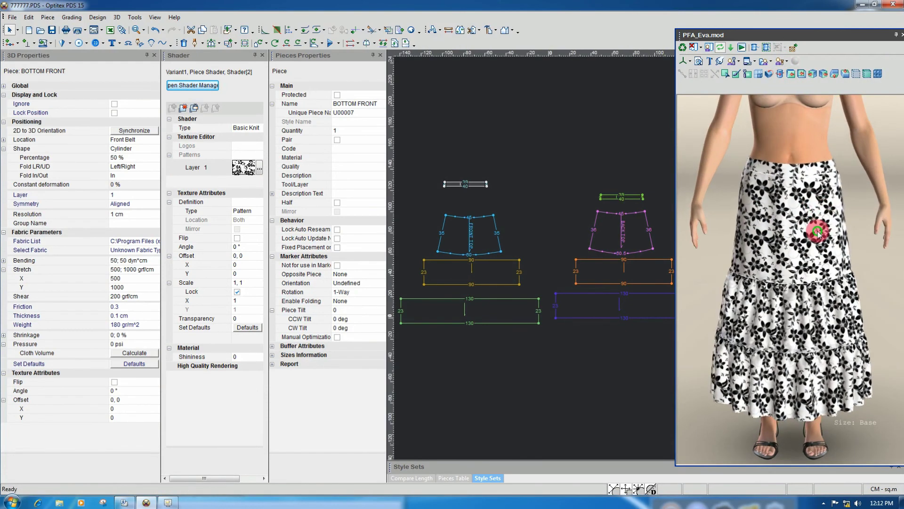
left_click_drag(853, 357, 768, 364)
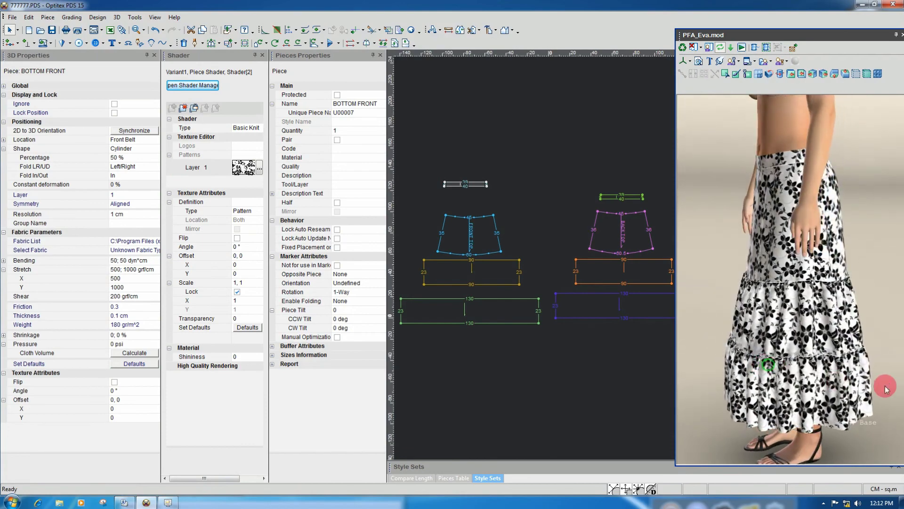
left_click_drag(886, 387, 505, 224)
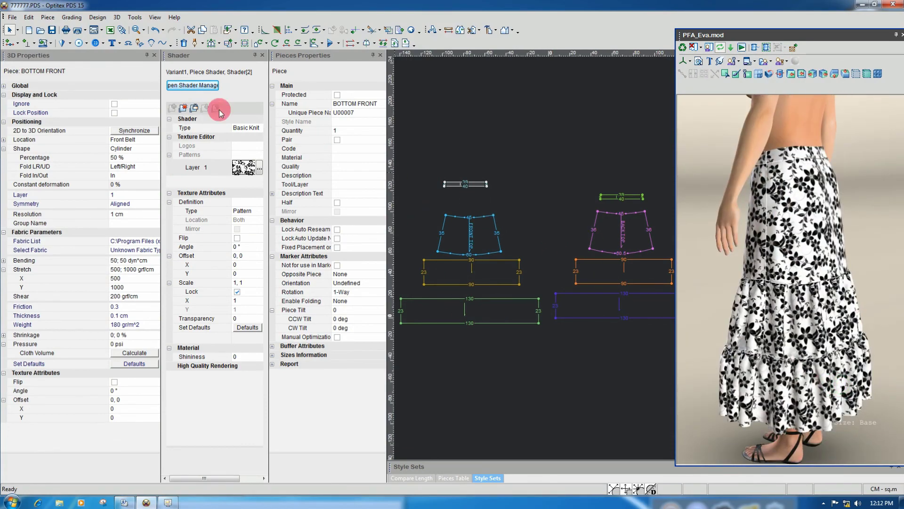
- Choose the image 51155106_snakeskin_tiled_invert as the shared Layer 1 pattern of the dress tiers and view the front
left_click(263, 173)
left_click(448, 255)
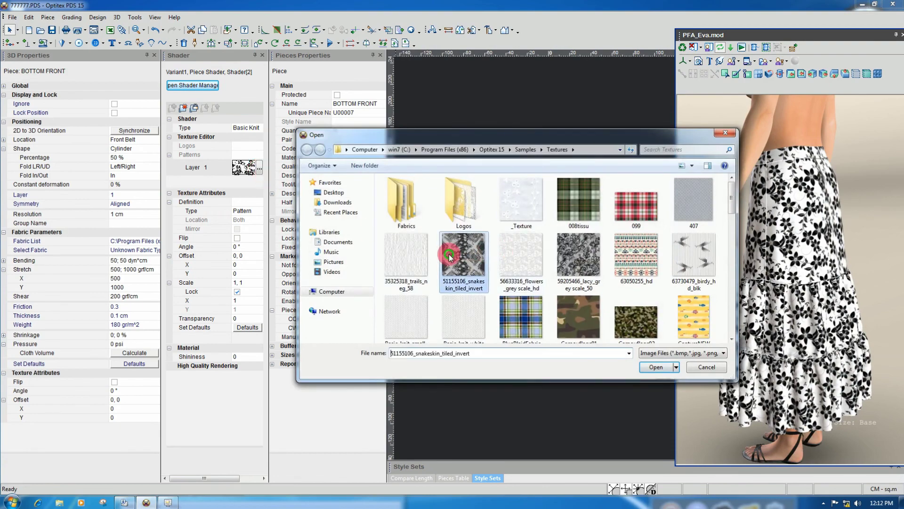
left_click(656, 367)
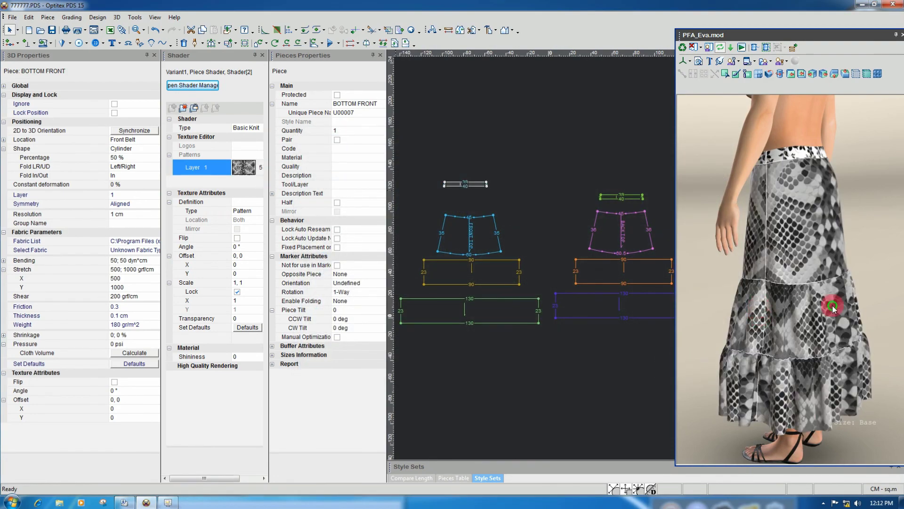
left_click(858, 298)
left_click_drag(772, 270, 751, 244)
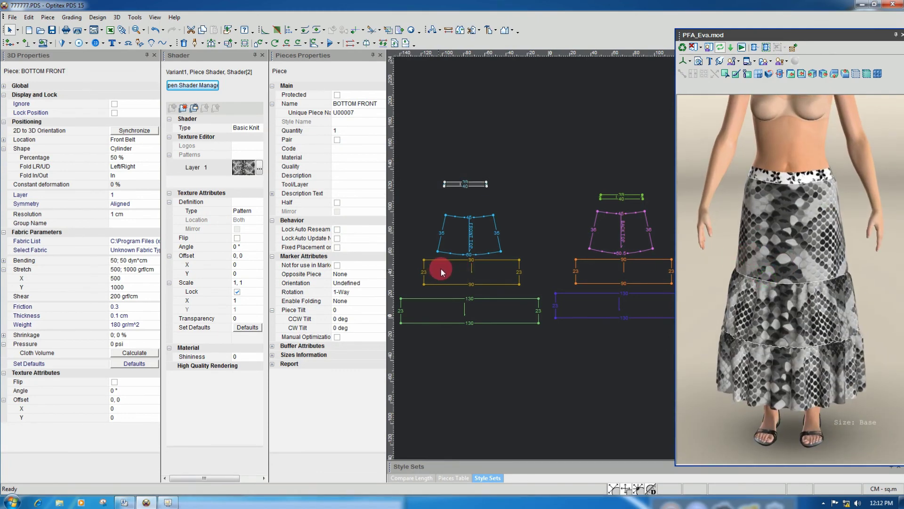
- Select the FRONT TOP piece and apply the coral-and-mint geometric image as the Layer 1 pattern of the dress tiers
left_click(480, 237)
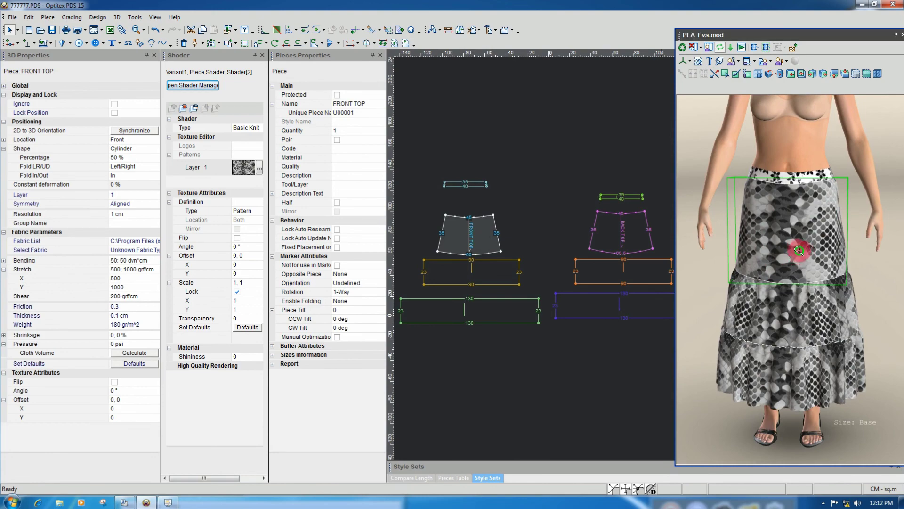
left_click_drag(748, 245, 773, 264)
left_click(259, 167)
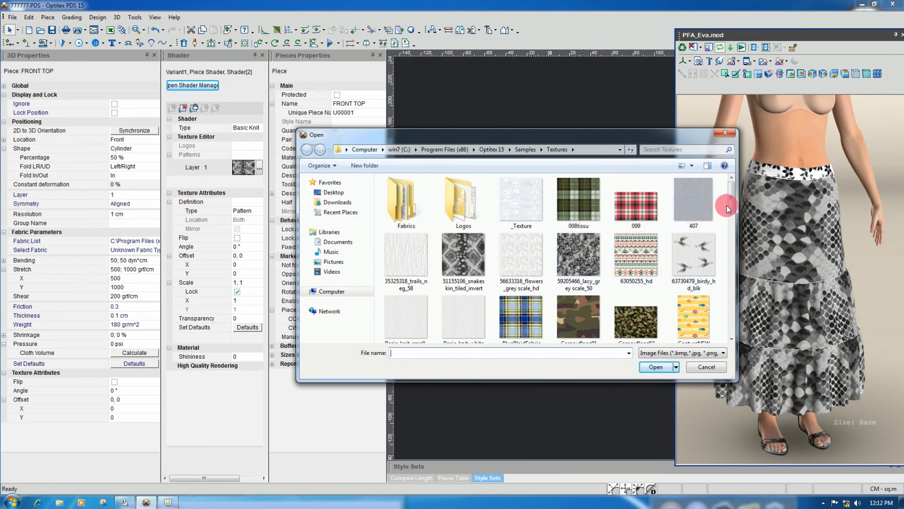
left_click_drag(731, 206, 732, 231)
left_click(401, 188)
left_click(659, 366)
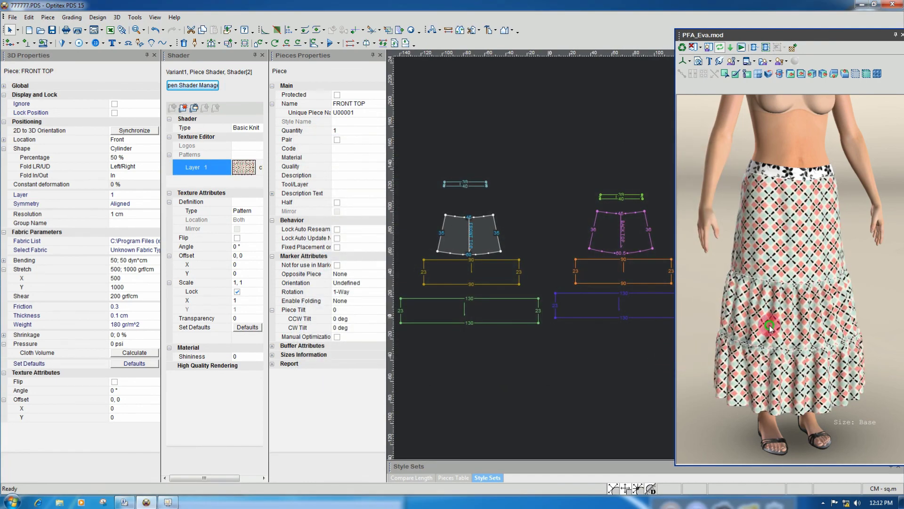
- Examine the geometric-patterned skirt on the model from the side and front, both up close and at full figure
left_click_drag(792, 302, 825, 289)
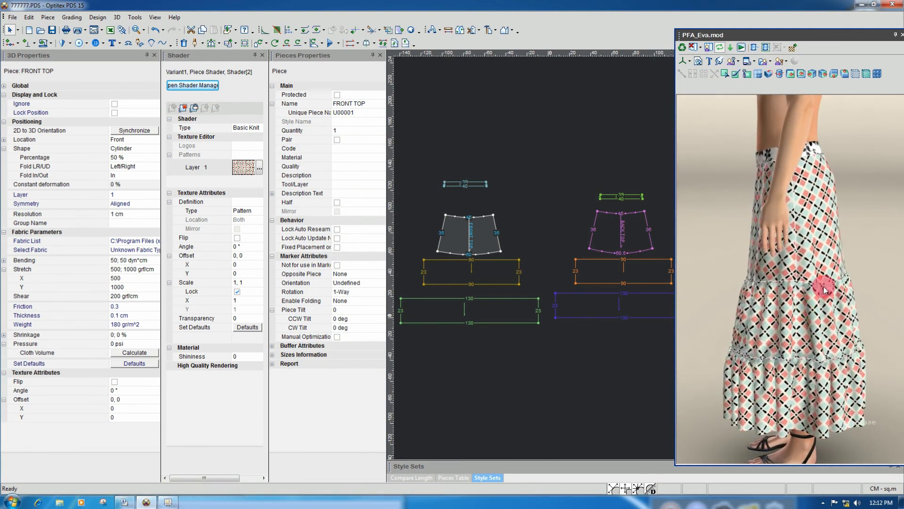
right_click_drag(818, 322, 802, 254)
left_click_drag(803, 255, 808, 230)
left_click_drag(779, 299, 823, 228)
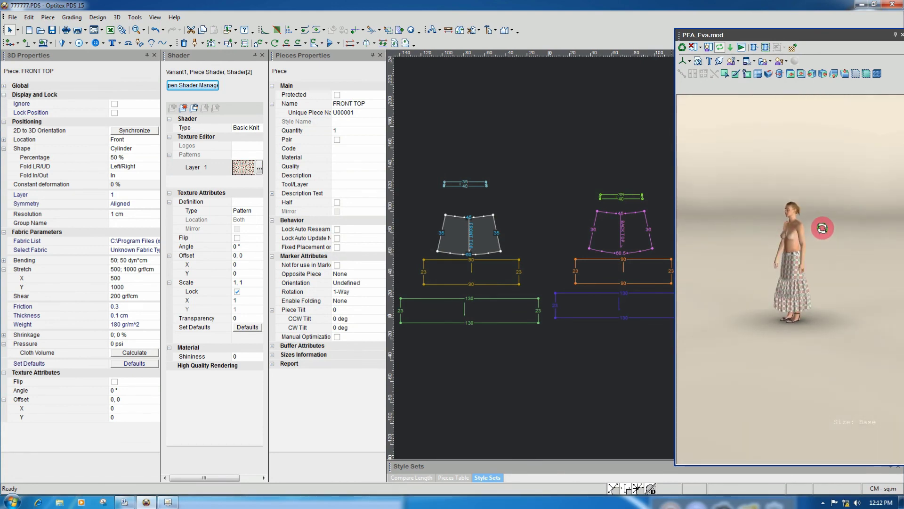
left_click_drag(795, 272, 809, 327)
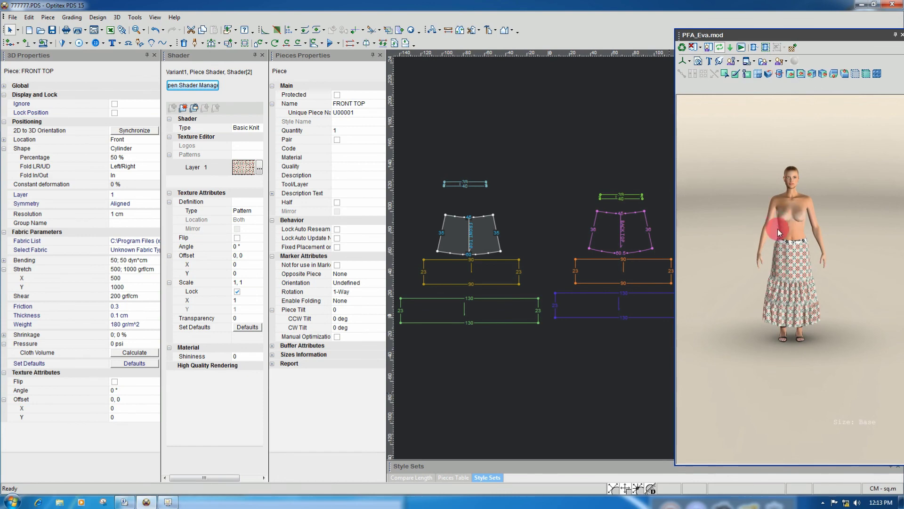
left_click_drag(786, 258, 777, 331)
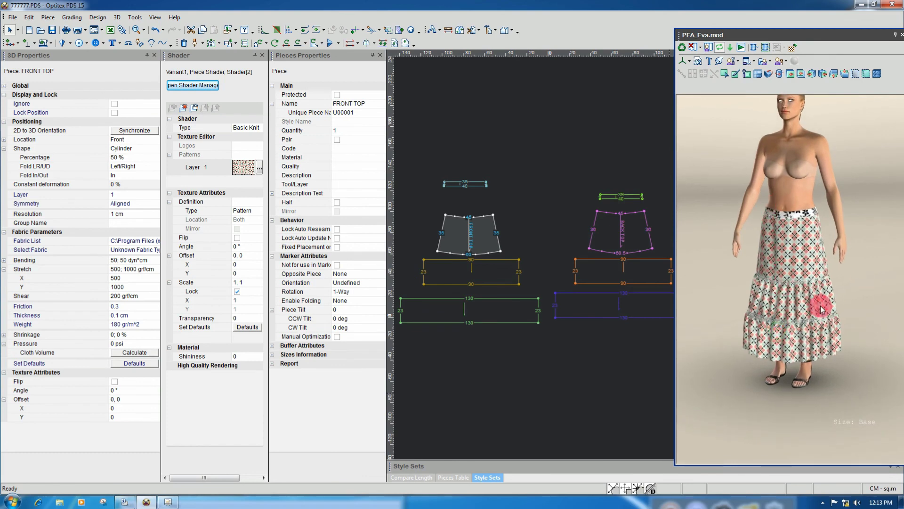
- Select the BOTTOM FRONT waistband and activate Article1.2 of Variant1 in the Shader Manager
left_click(480, 188)
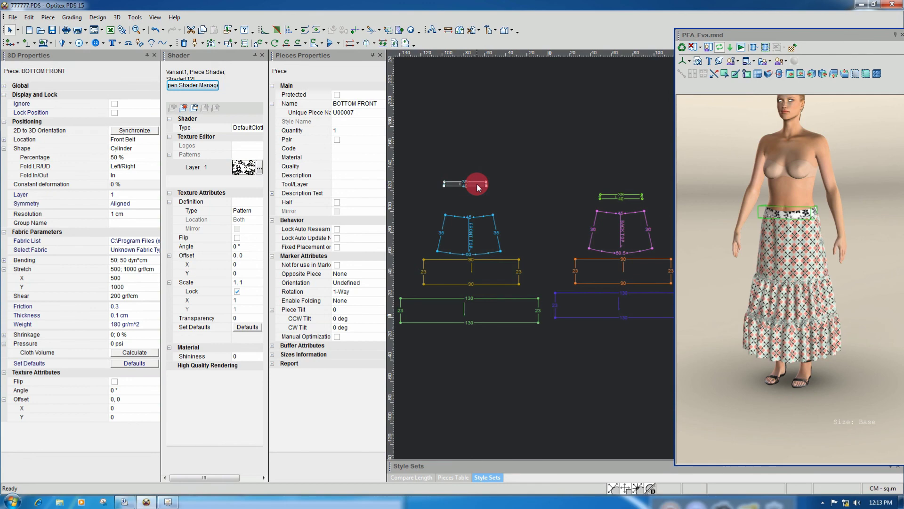
left_click(183, 109)
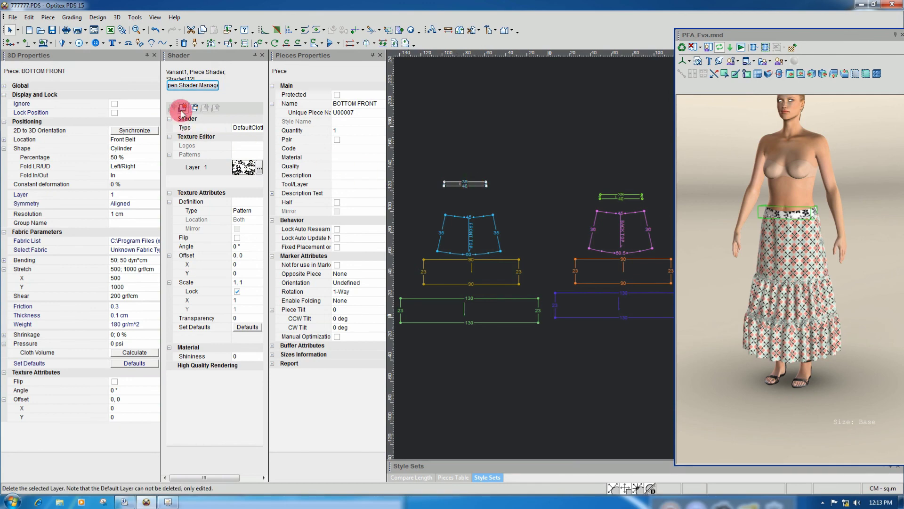
left_click(182, 84)
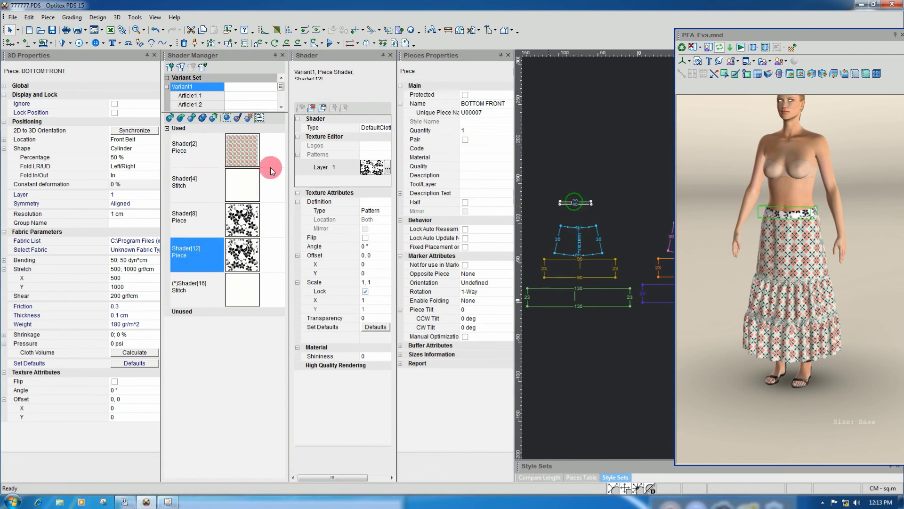
left_click(236, 95)
left_click(243, 104)
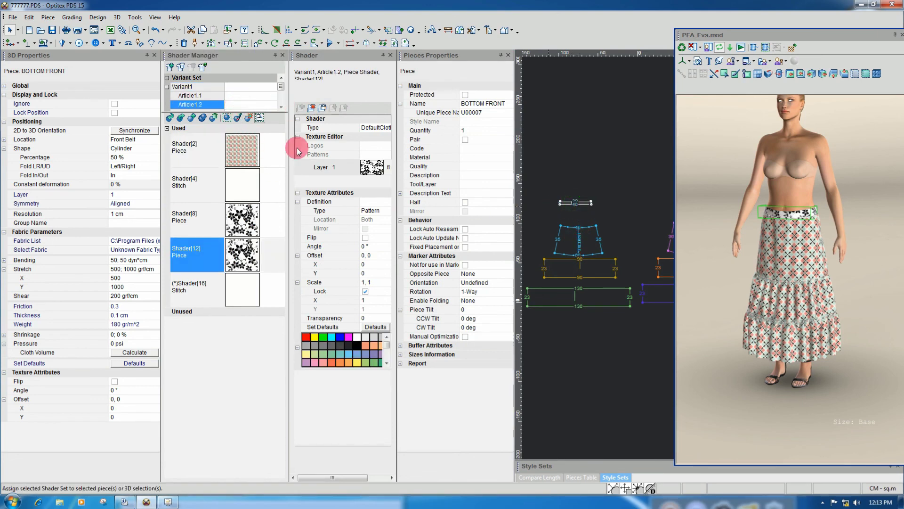
left_click(582, 203)
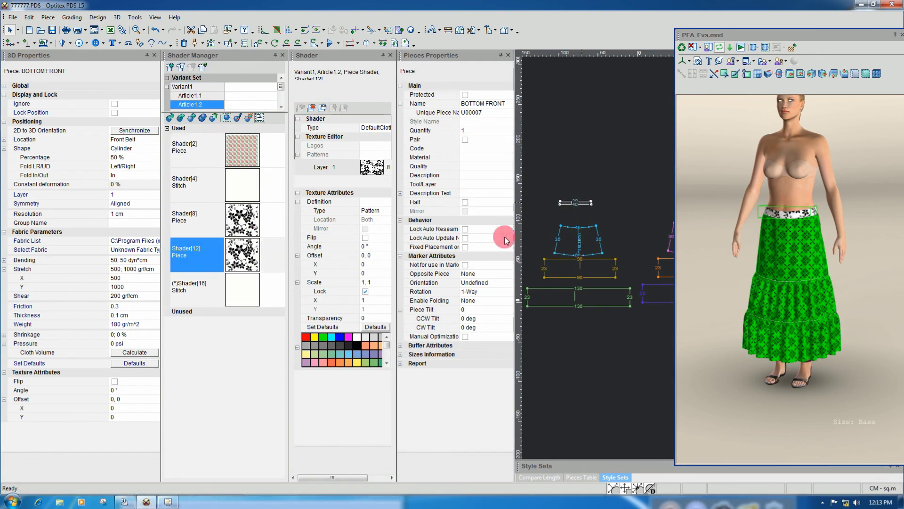
- Set the Article1.2 pattern colour of the BOTTOM FRONT waistband to blue
left_click_drag(725, 175, 618, 174)
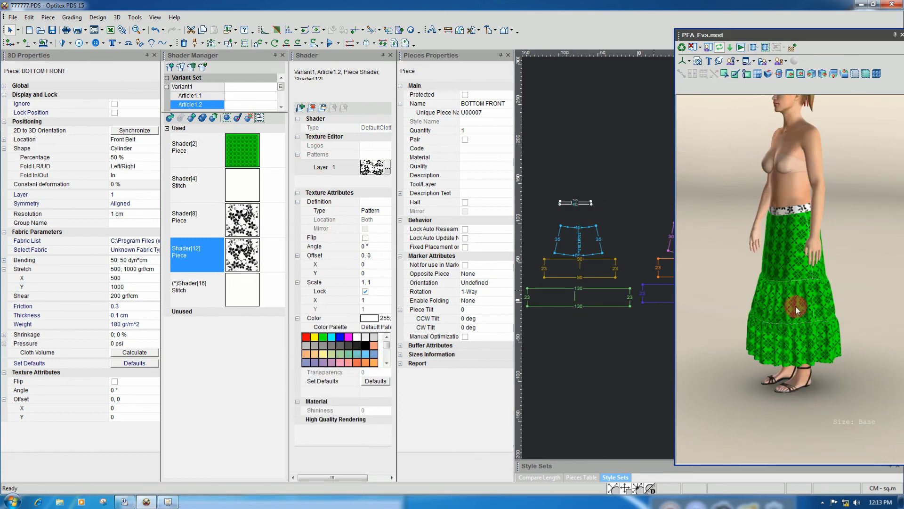
left_click_drag(796, 306, 765, 272)
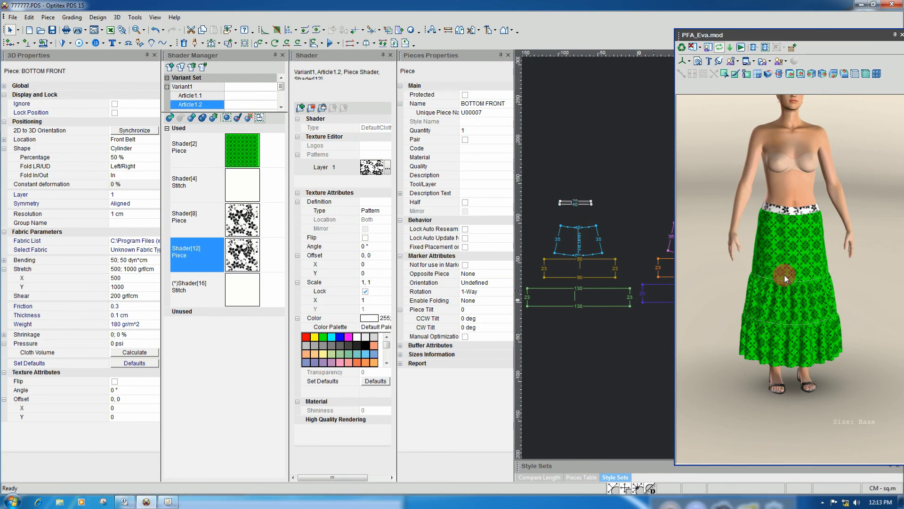
left_click(341, 338)
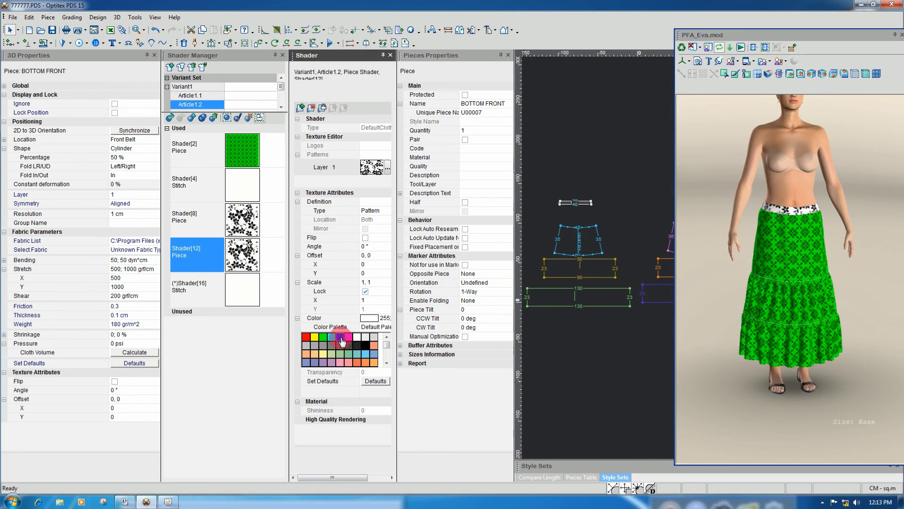
left_click(835, 272)
- Examine the green tiers up close and the whole skirt with its blue waistband from the front
left_click(765, 295)
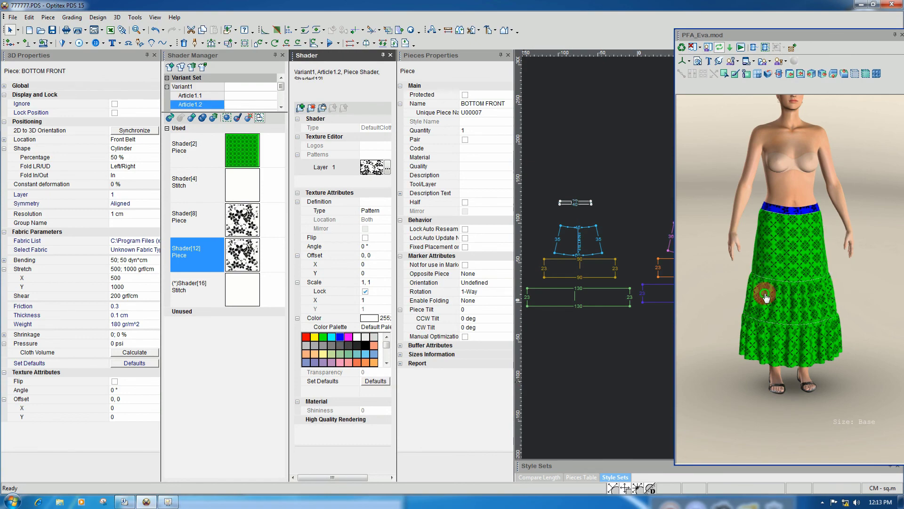
scroll(760, 268, "up", 5)
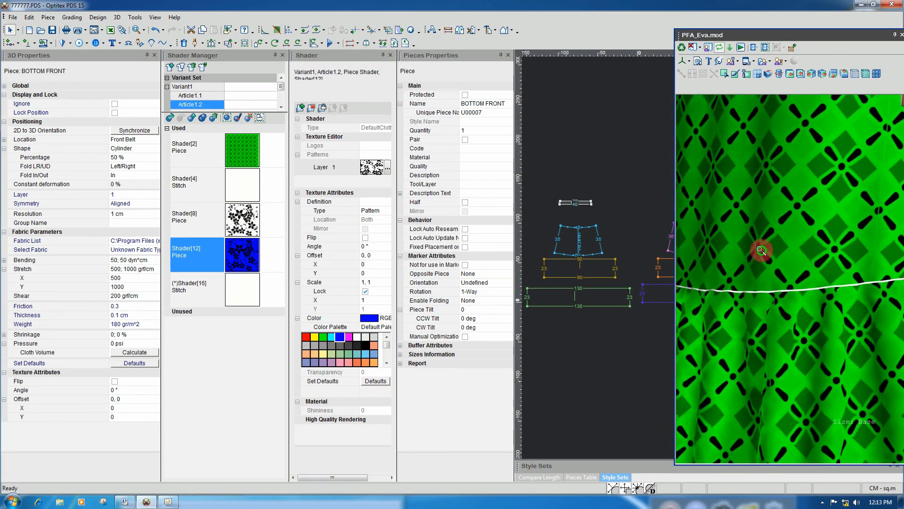
left_click_drag(761, 247, 769, 227)
scroll(769, 226, "down", 5)
left_click_drag(773, 275, 801, 274)
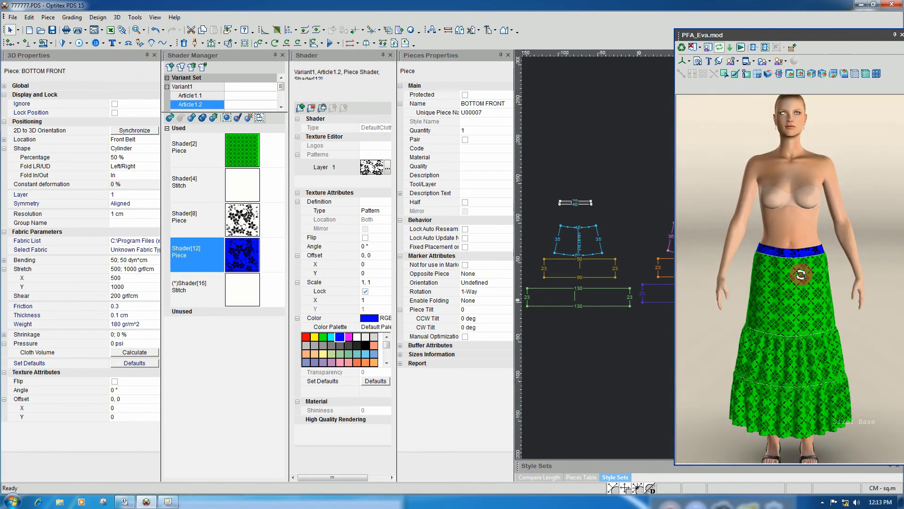